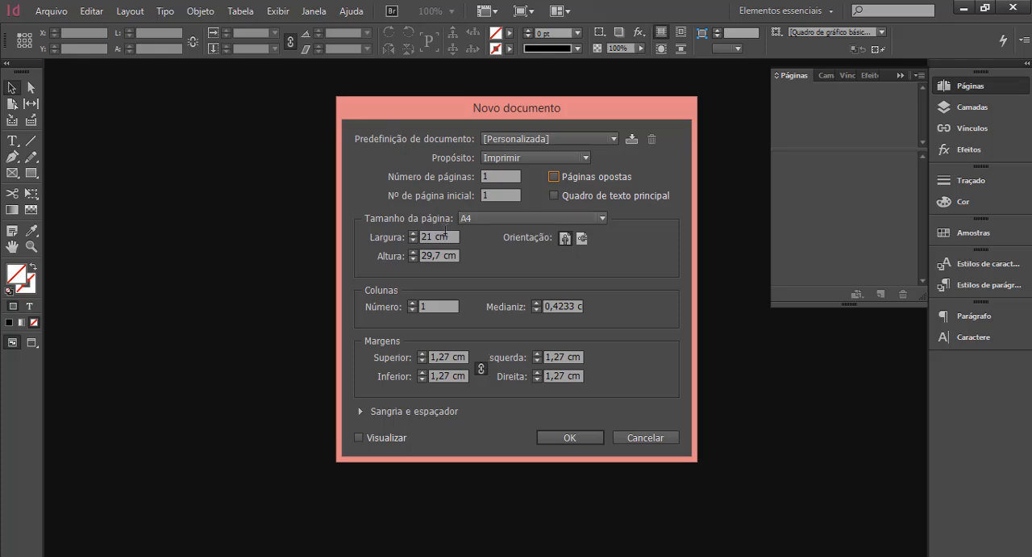
Set the new document's page size to A3 in portrait orientation, 29,7 cm wide and 42 cm high.
{"action": "left_click", "coordinate": [454, 236]}
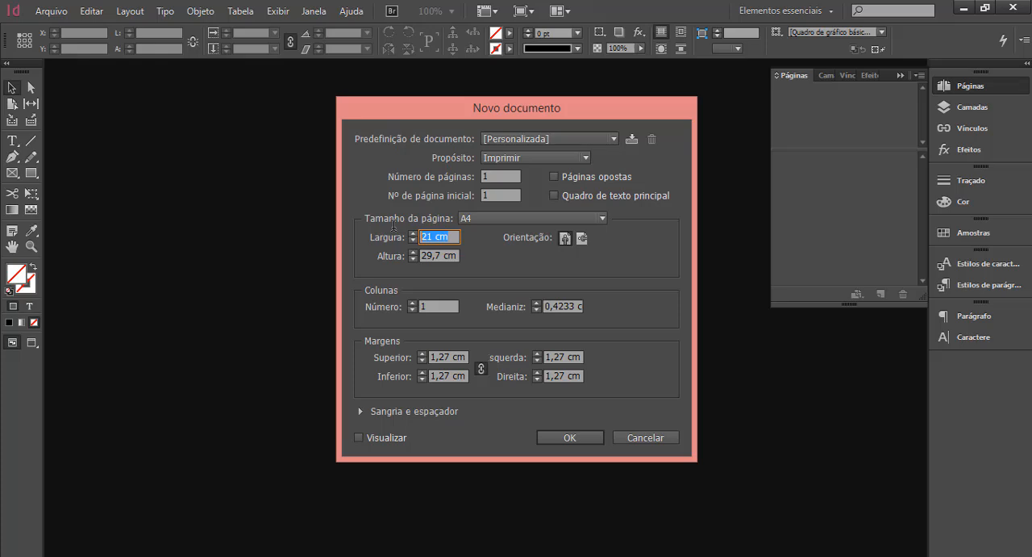
{"action": "type", "text": "42"}
{"action": "key", "text": "Tab"}
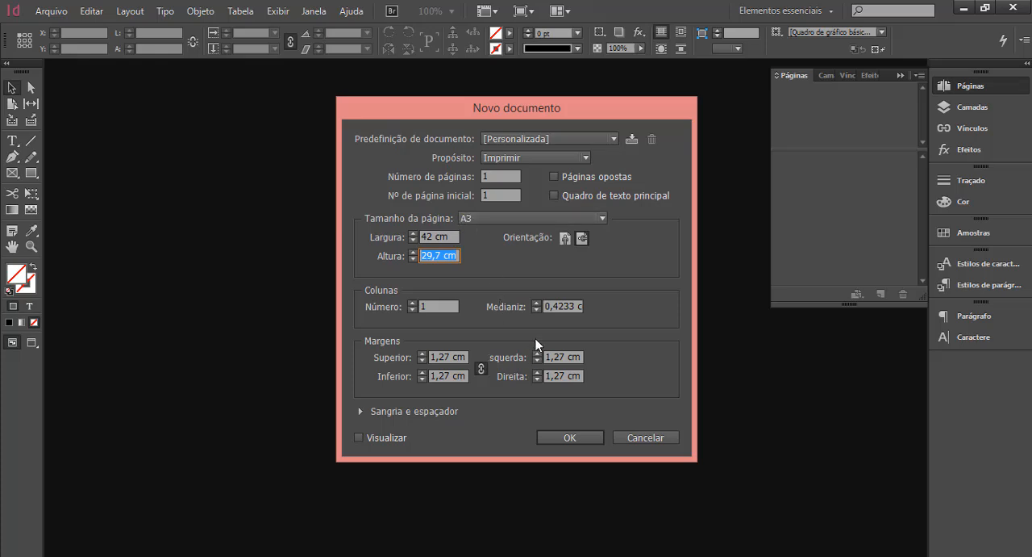
{"action": "left_click", "coordinate": [565, 239]}
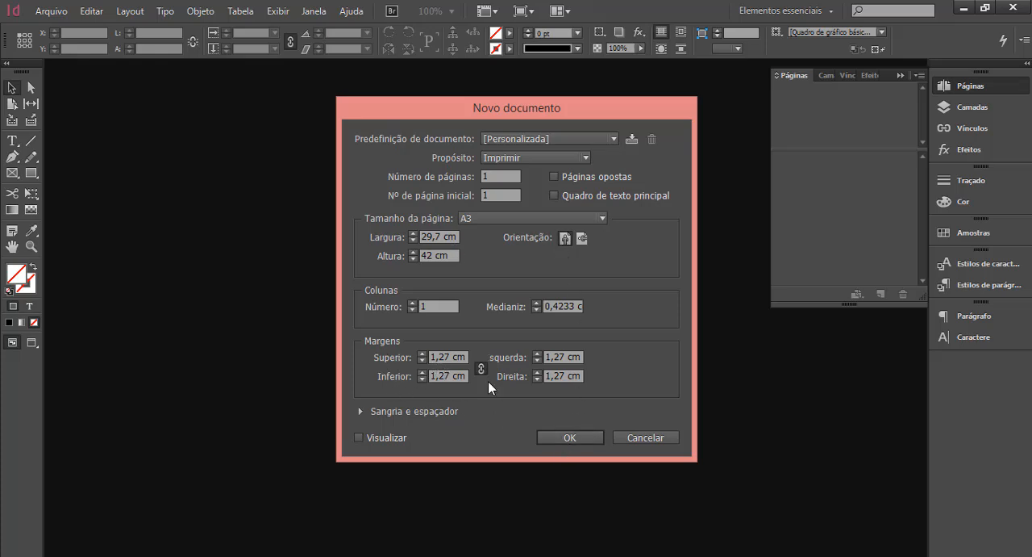
Set a linked bleed of 0,5 cm on all four sides of the new document.
{"action": "left_click", "coordinate": [361, 412]}
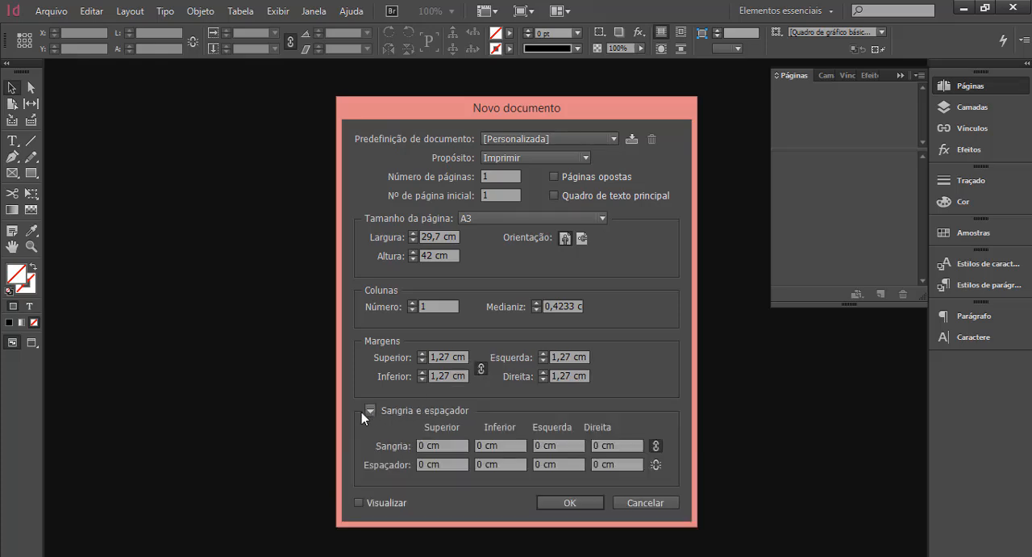
{"action": "left_click", "coordinate": [423, 445]}
{"action": "type", "text": ",5"}
{"action": "left_click", "coordinate": [655, 446]}
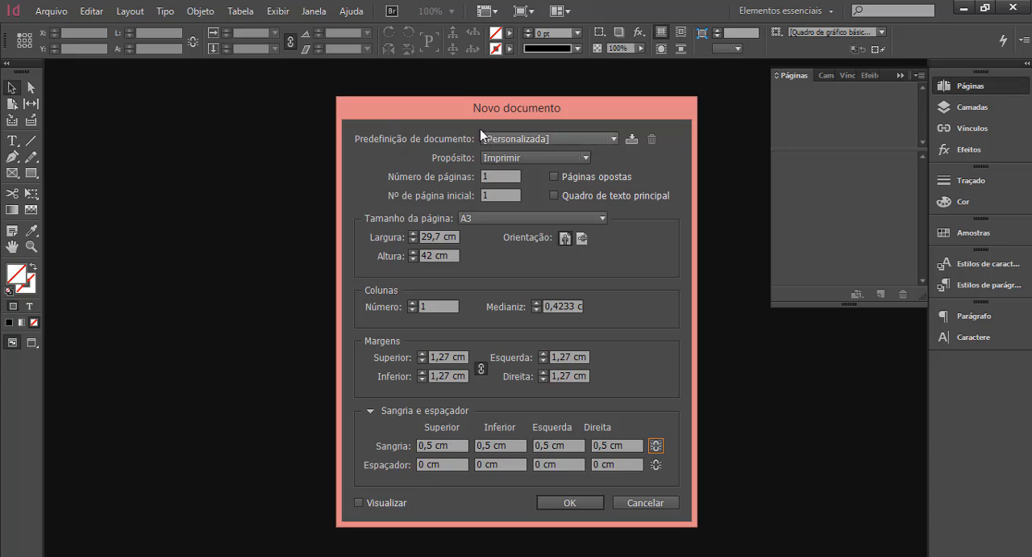
Keep the purpose as Imprimir, preview the page and create the document.
{"action": "left_click", "coordinate": [587, 158]}
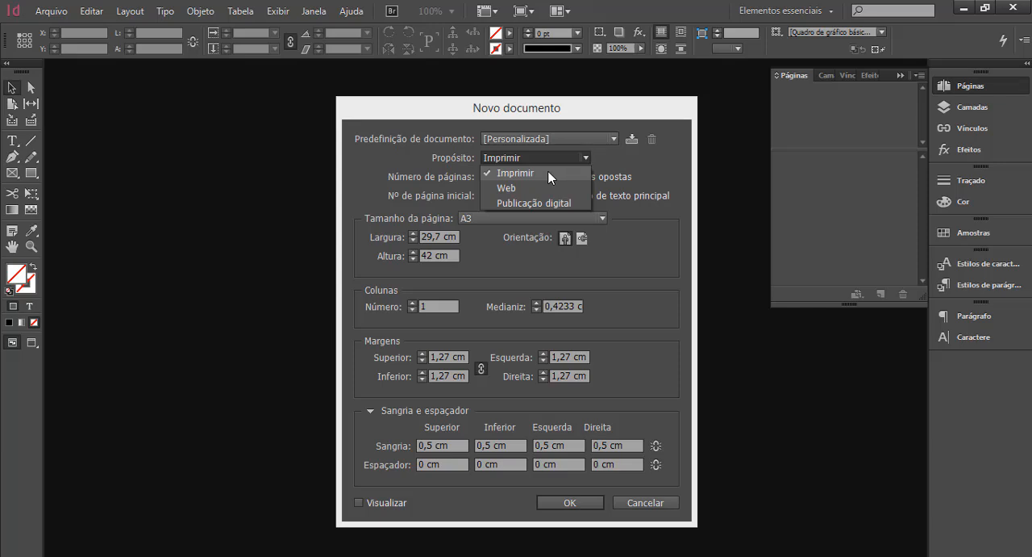
{"action": "left_click", "coordinate": [637, 277]}
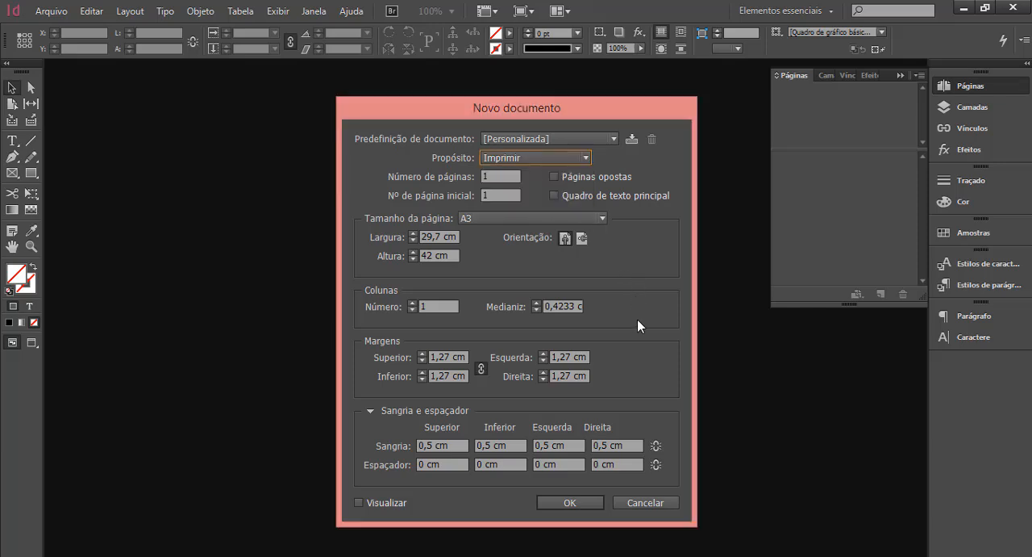
{"action": "left_click", "coordinate": [360, 502]}
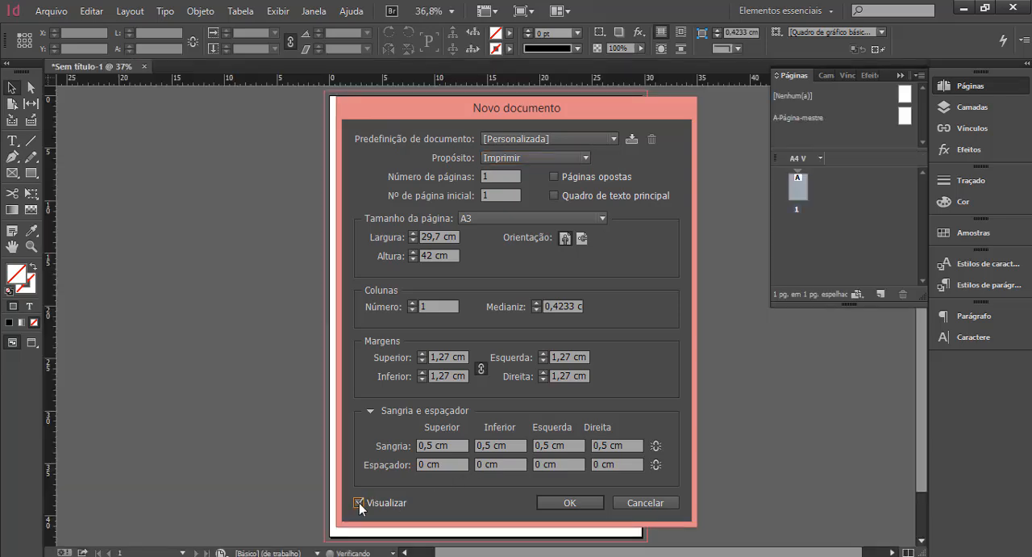
{"action": "left_click_drag", "start_coordinate": [488, 97], "coordinate": [545, 89]}
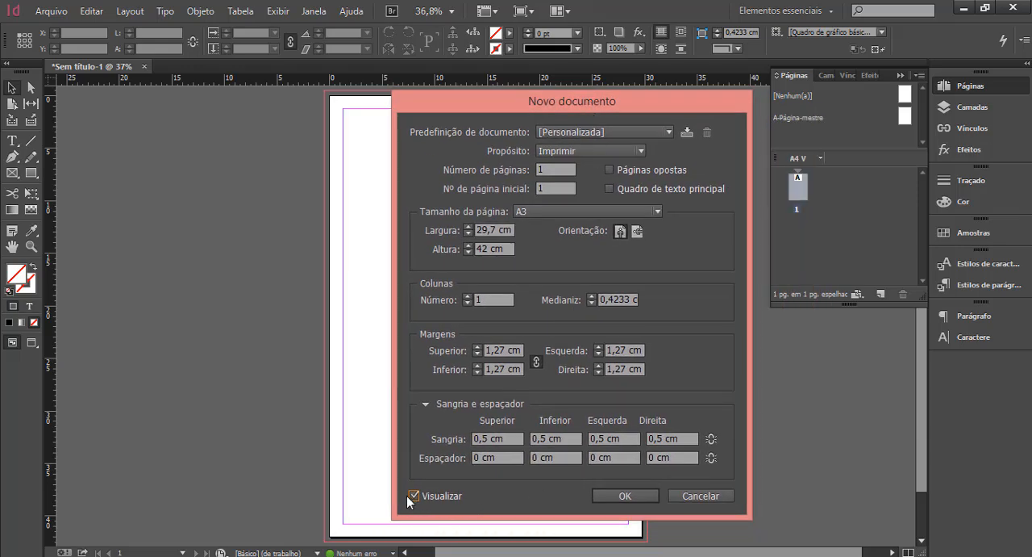
{"action": "left_click", "coordinate": [610, 496]}
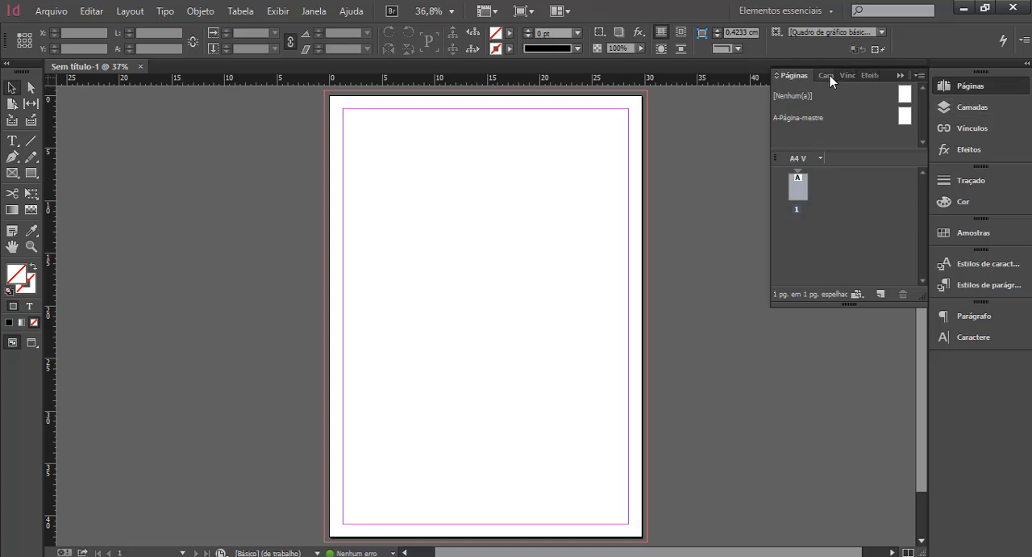
Add two new layers above Camada 1.
{"action": "left_click", "coordinate": [988, 105]}
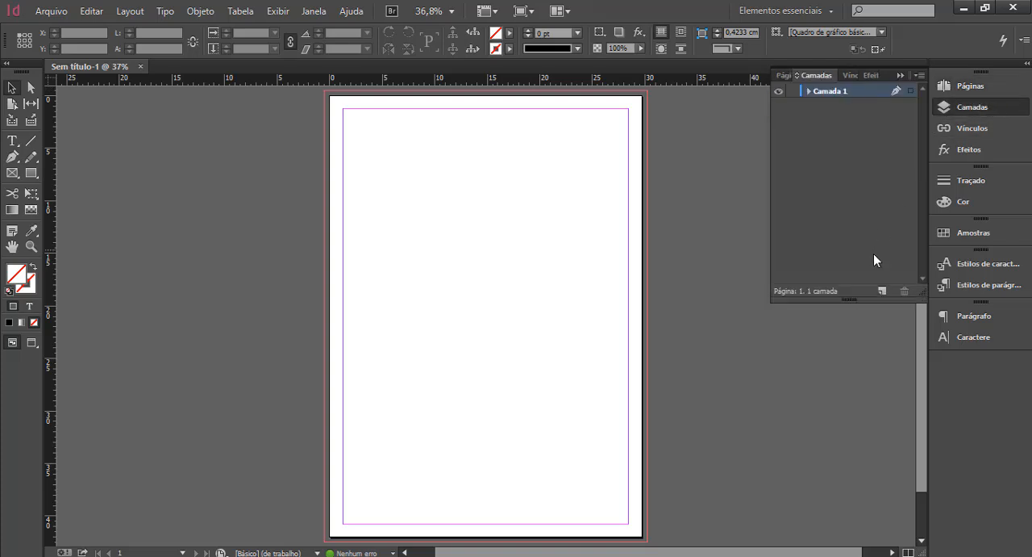
{"action": "left_click", "coordinate": [881, 291]}
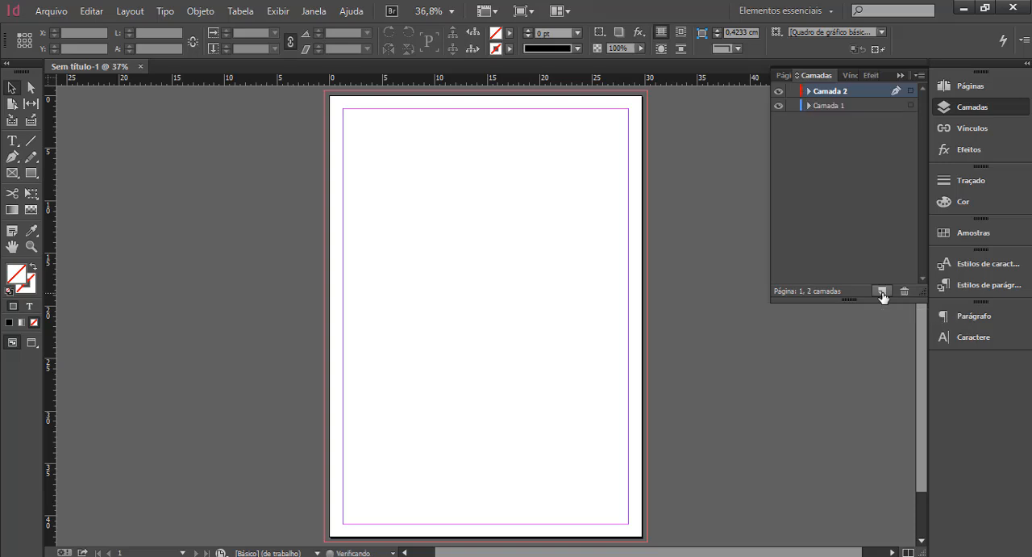
{"action": "left_click", "coordinate": [881, 291]}
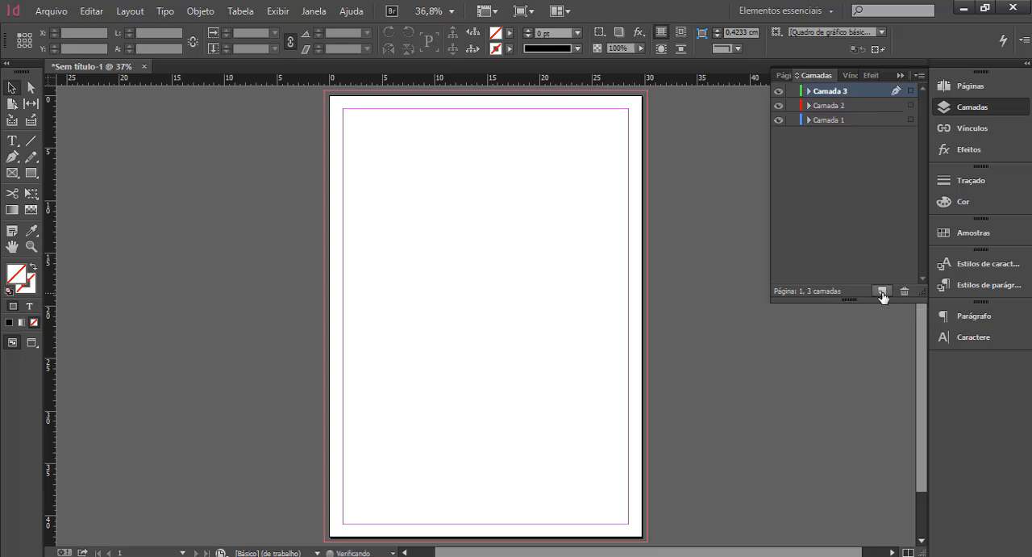
Rename the bottom layer, Camada 1, as FONDO.
{"action": "double_click", "coordinate": [831, 120]}
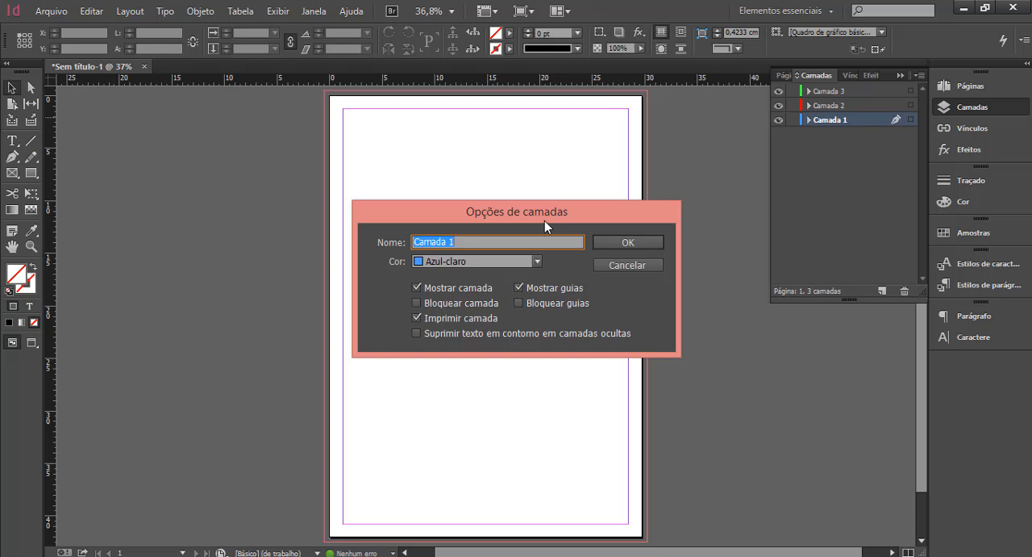
{"action": "type", "text": "FONDO"}
{"action": "left_click", "coordinate": [621, 241]}
Rename the middle layer, Camada 2, as TEXTO GRANDE.
{"action": "double_click", "coordinate": [831, 106]}
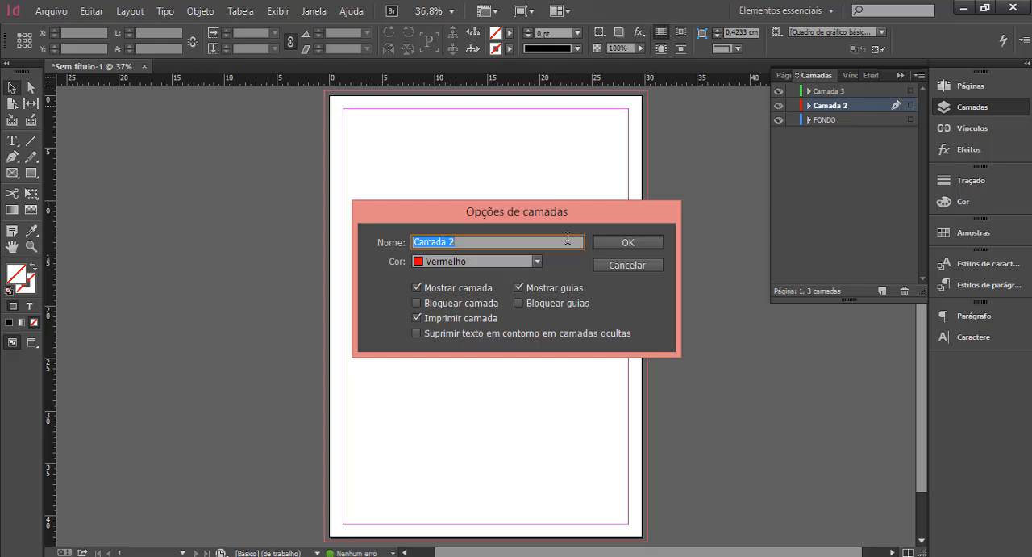
{"action": "type", "text": "TEXTO GRANDE"}
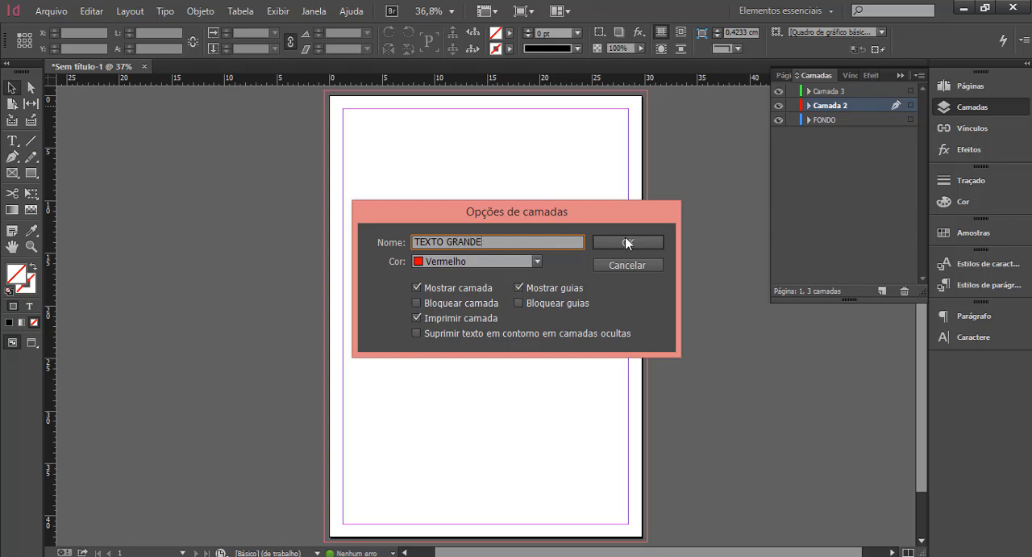
{"action": "left_click", "coordinate": [628, 243]}
Rename the top layer, Camada 3, as TEXTO TÍTULO.
{"action": "left_click", "coordinate": [841, 93]}
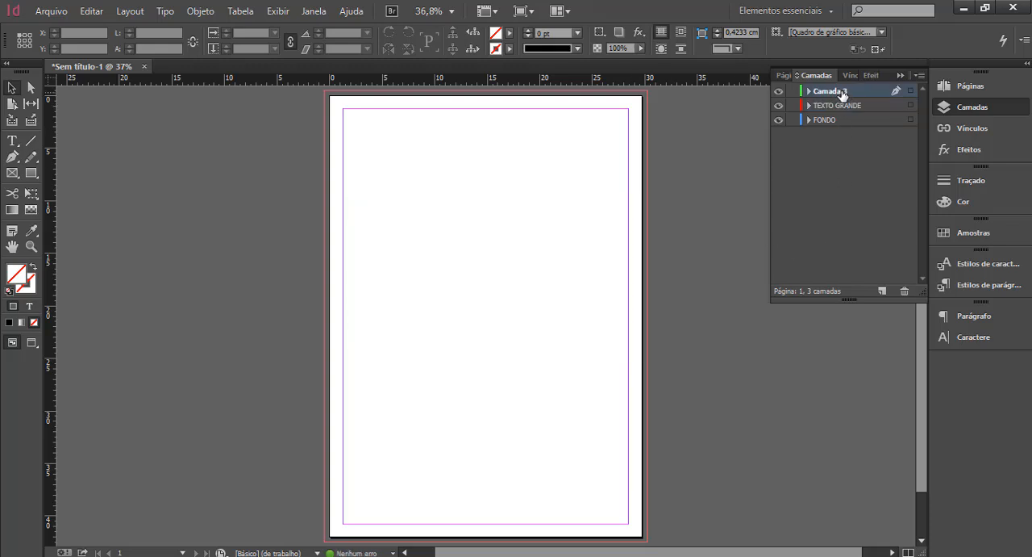
{"action": "double_click", "coordinate": [840, 93]}
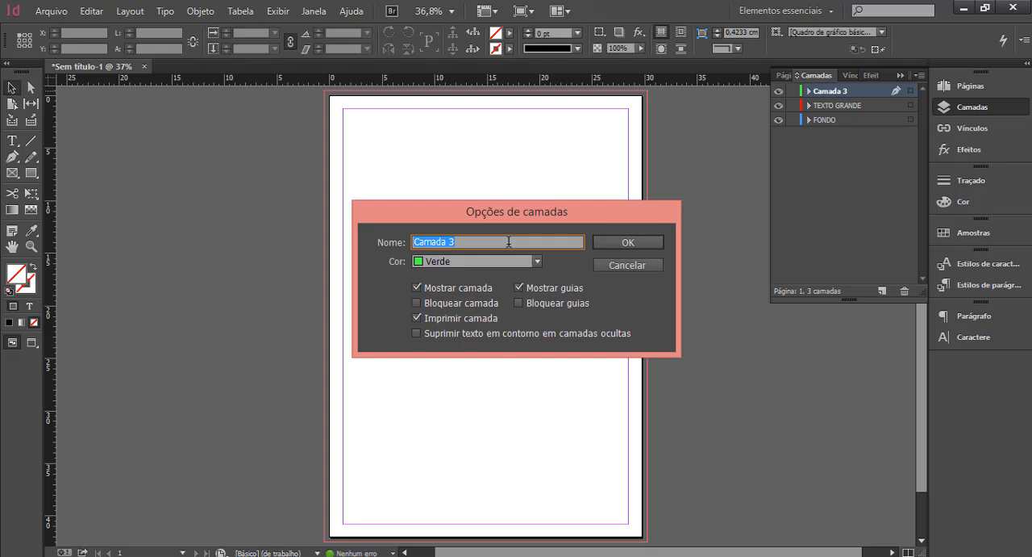
{"action": "type", "text": "TEXTO TÍTULO"}
{"action": "left_click", "coordinate": [623, 243]}
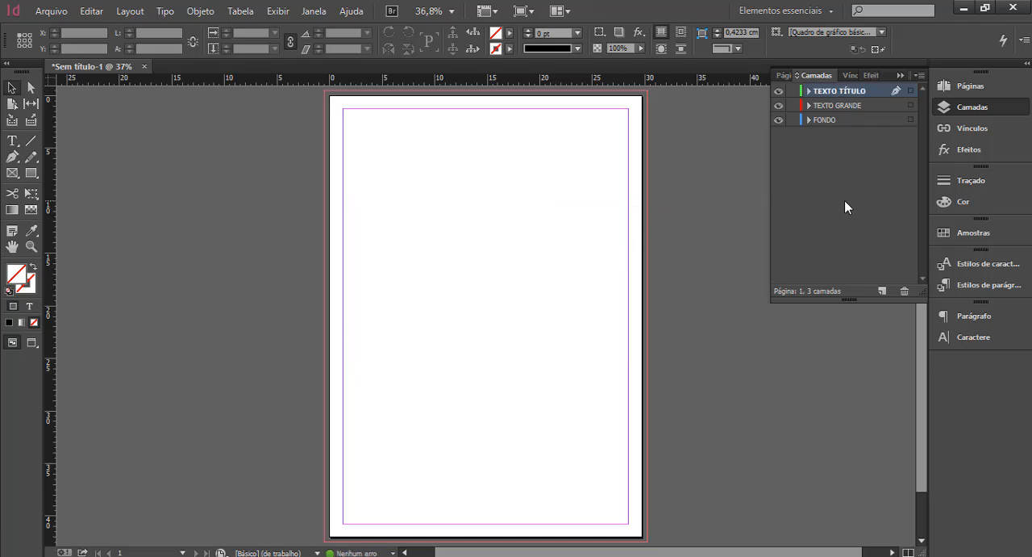
Add a new layer at the top of the stack and name it NOMBRE AUTOR.
{"action": "left_click", "coordinate": [881, 291]}
{"action": "double_click", "coordinate": [843, 91]}
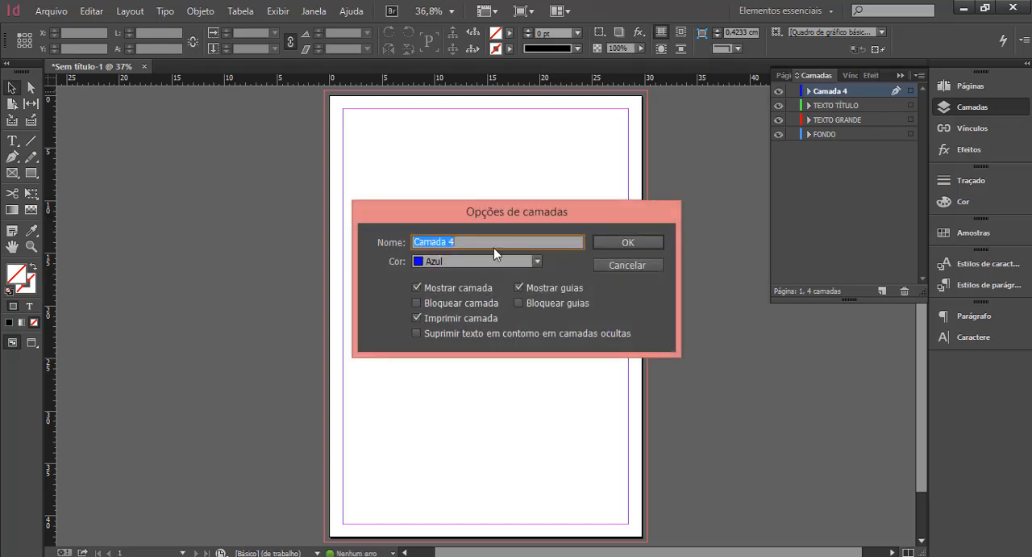
{"action": "type", "text": "NOMBRE AUTO"}
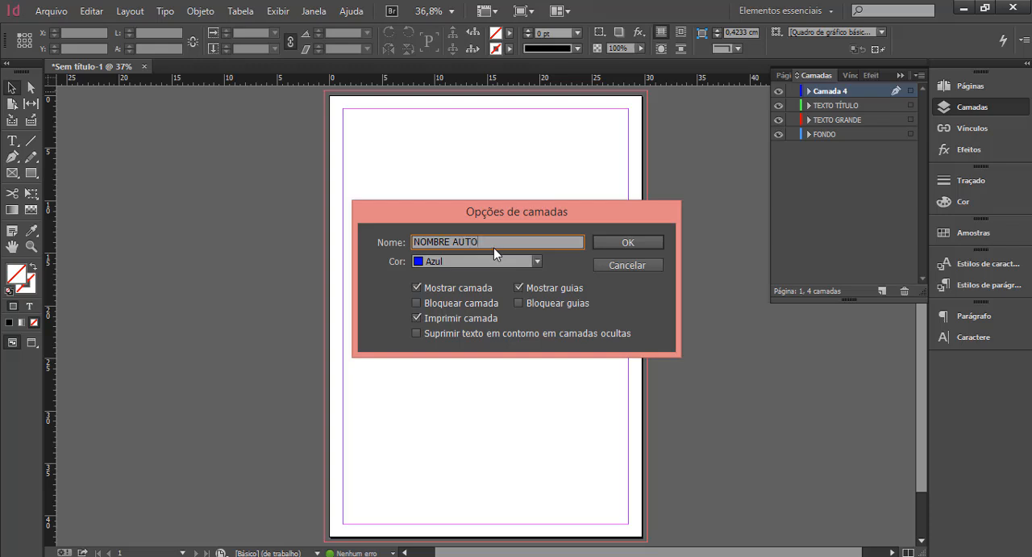
{"action": "type", "text": "R"}
{"action": "left_click", "coordinate": [629, 240]}
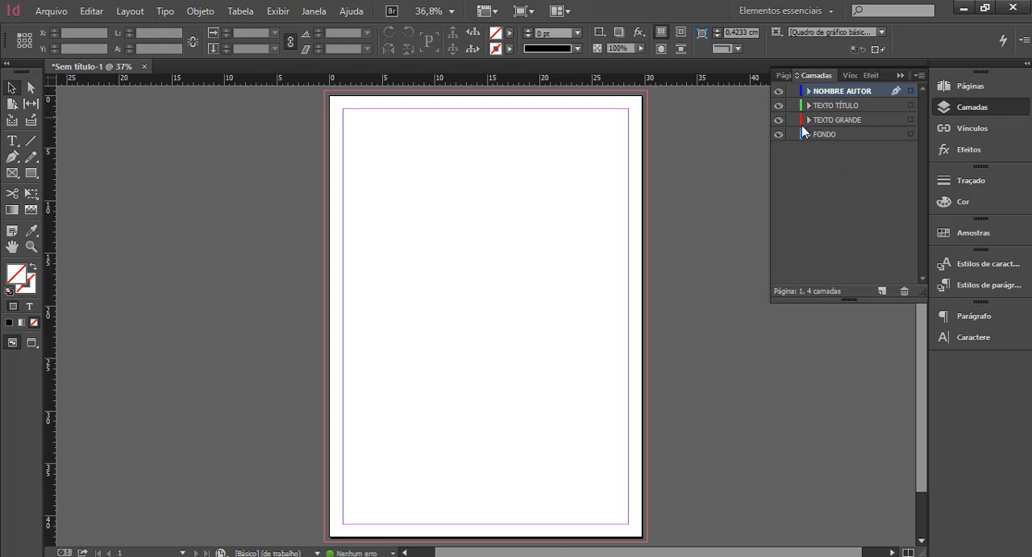
Make FONDO the active layer and lock the NOMBRE AUTOR, TEXTO TÍTULO and TEXTO GRANDE layers.
{"action": "left_click", "coordinate": [848, 135]}
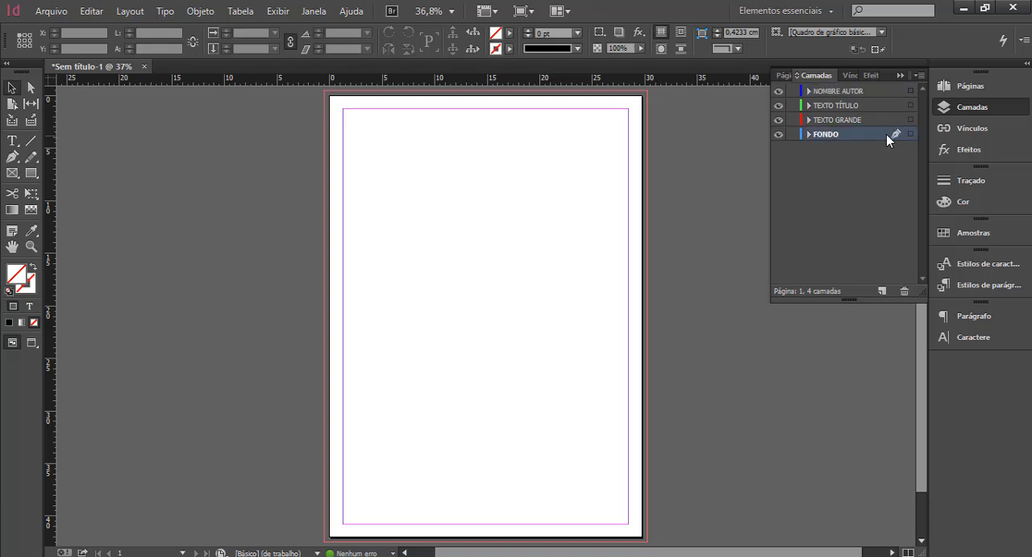
{"action": "left_click", "coordinate": [794, 92]}
{"action": "left_click", "coordinate": [795, 106]}
{"action": "left_click", "coordinate": [794, 120]}
Add a new layer named FOTO and move it below the FONDO layer.
{"action": "left_click", "coordinate": [881, 291]}
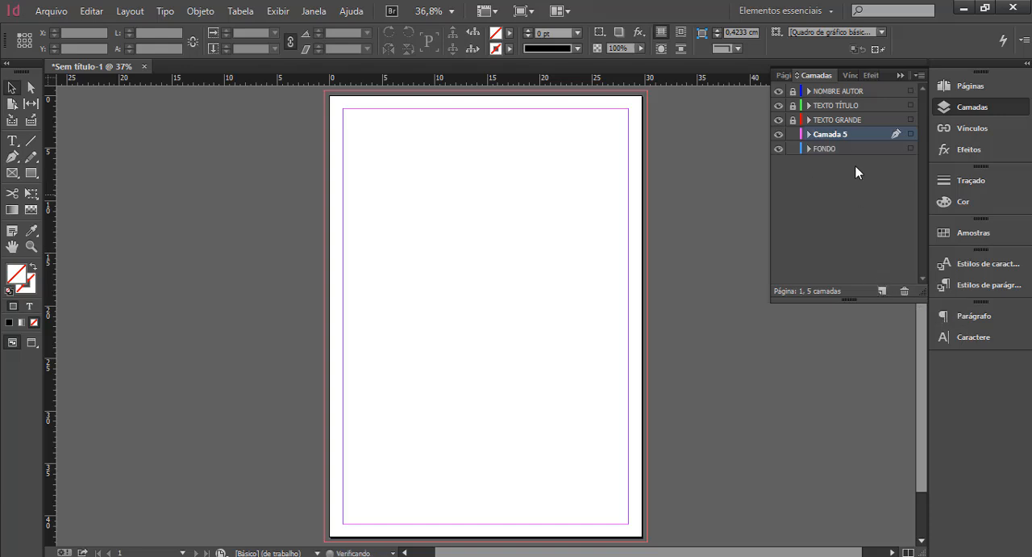
{"action": "double_click", "coordinate": [831, 133]}
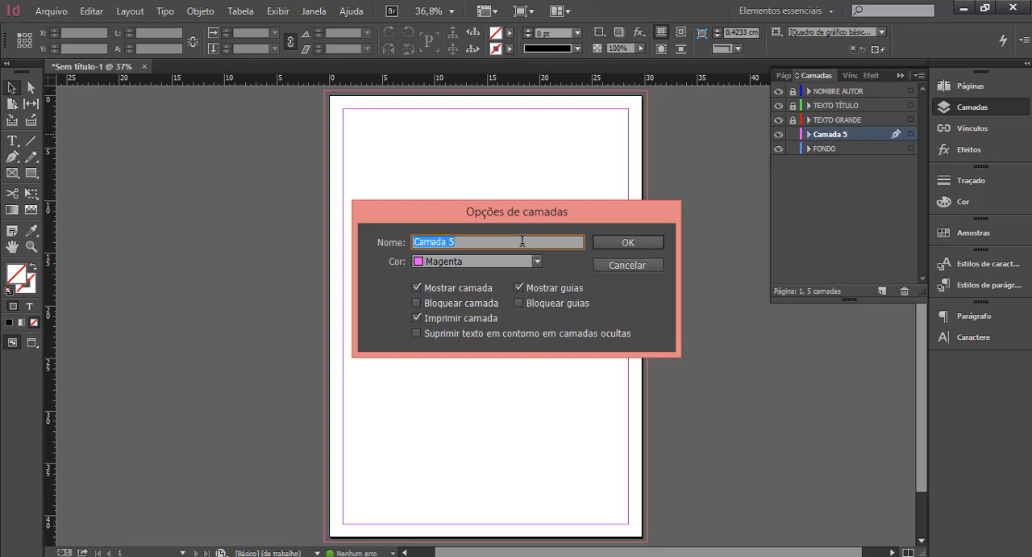
{"action": "type", "text": "FOTO"}
{"action": "left_click", "coordinate": [633, 242]}
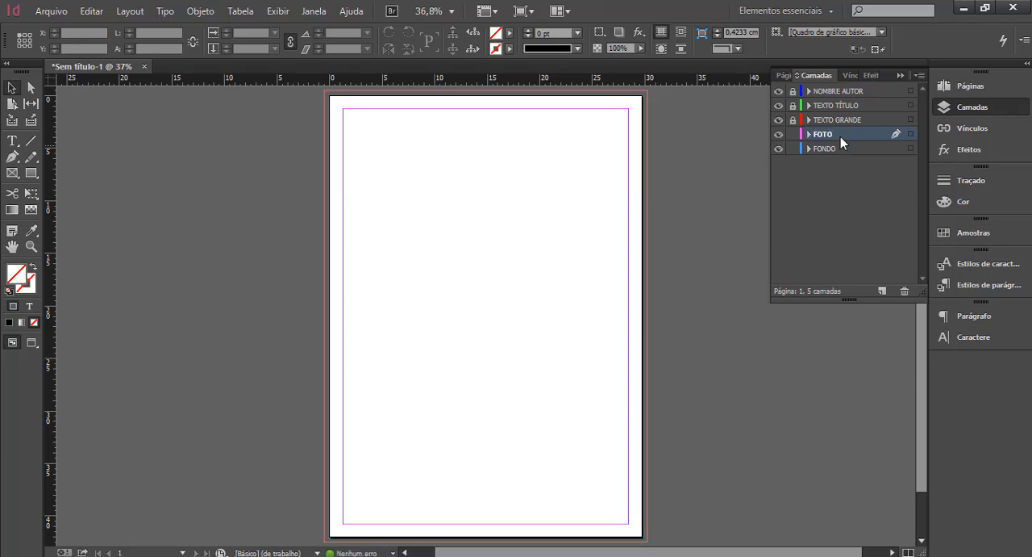
{"action": "left_click_drag", "start_coordinate": [848, 134], "coordinate": [831, 152]}
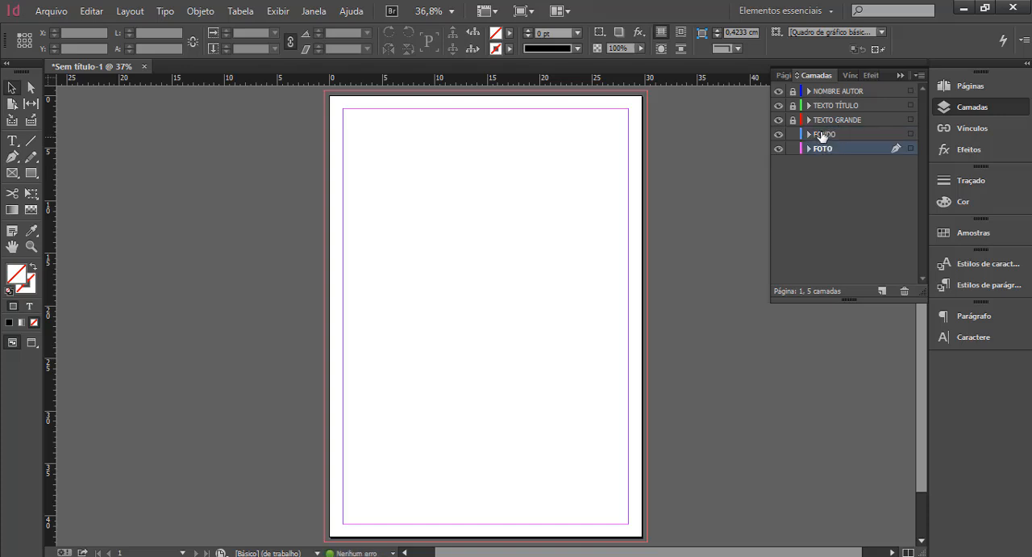
{"action": "left_click", "coordinate": [53, 12]}
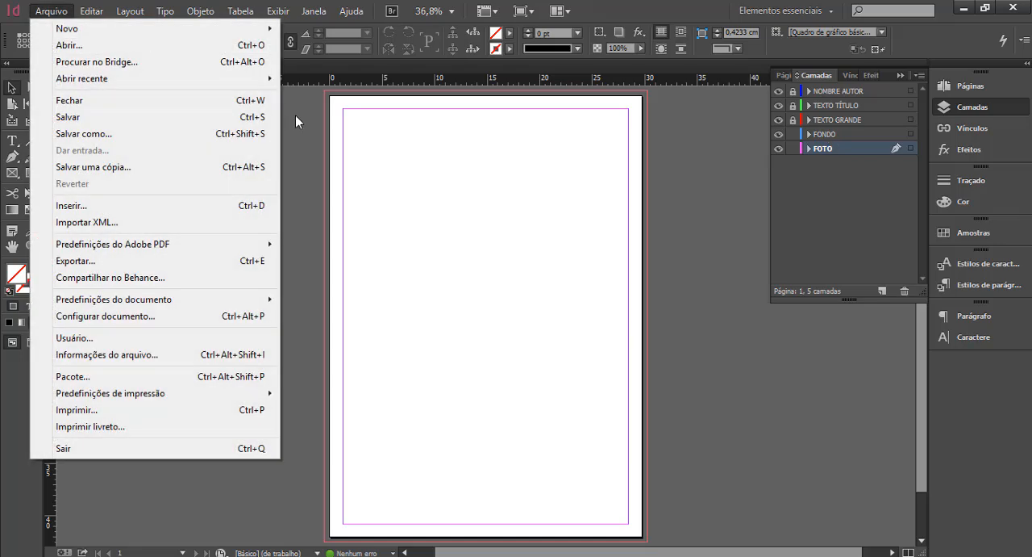
{"action": "left_click", "coordinate": [374, 222]}
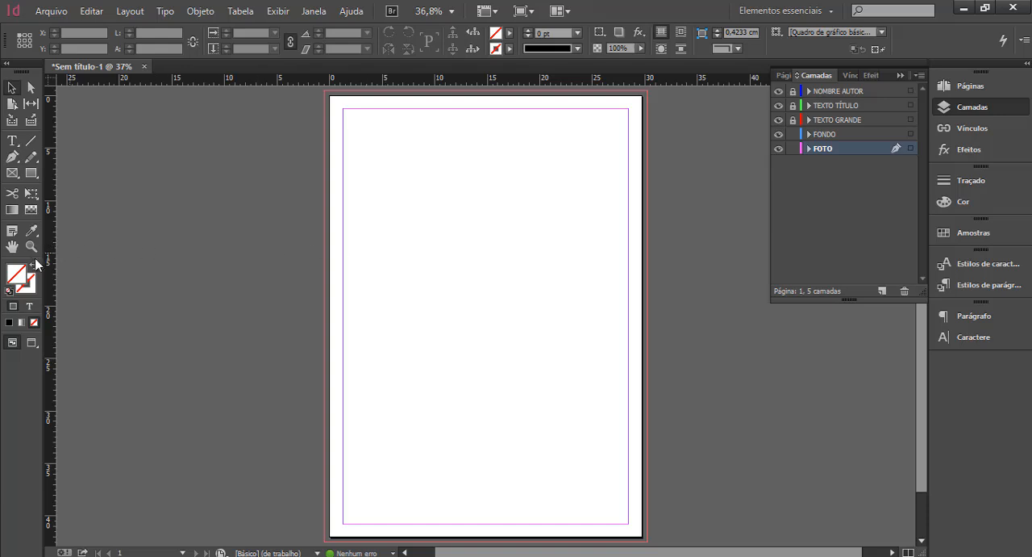
{"action": "left_click", "coordinate": [12, 246]}
{"action": "left_click", "coordinate": [12, 87]}
Draw a rectangular frame of 30,7 by 43 cm on the FOTO layer, covering the whole page out to the bleed edges.
{"action": "left_click", "coordinate": [10, 173]}
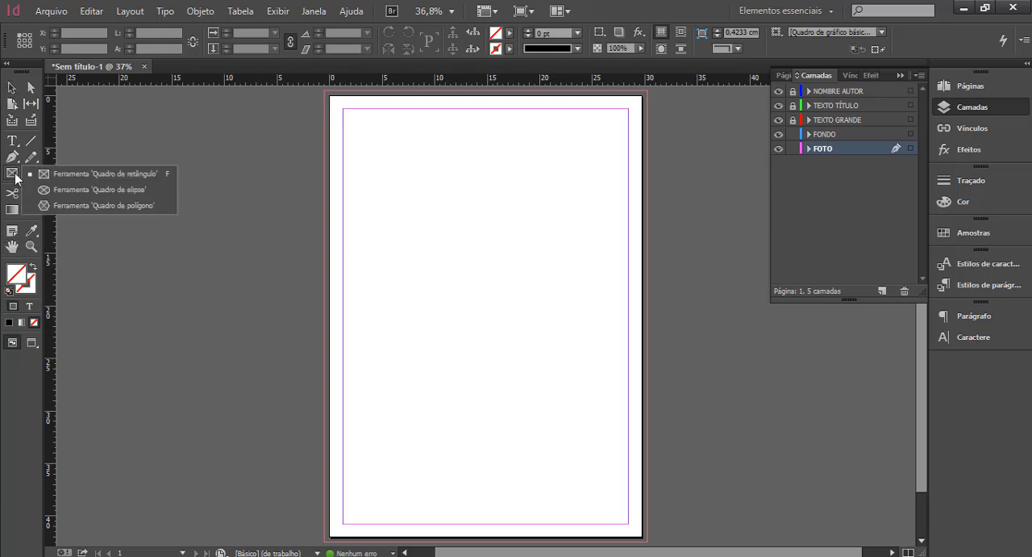
{"action": "left_click", "coordinate": [88, 174]}
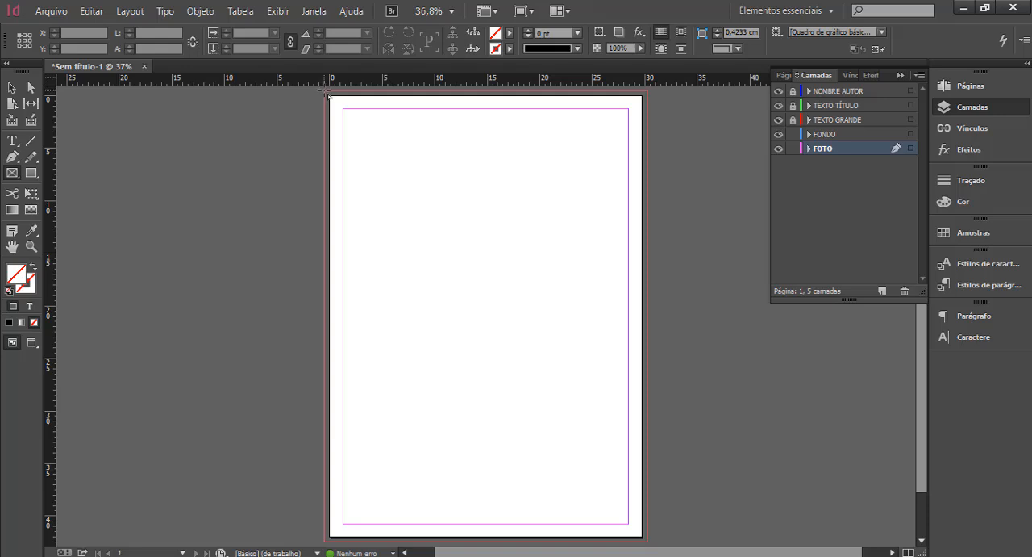
{"action": "left_click_drag", "start_coordinate": [327, 94], "coordinate": [652, 546]}
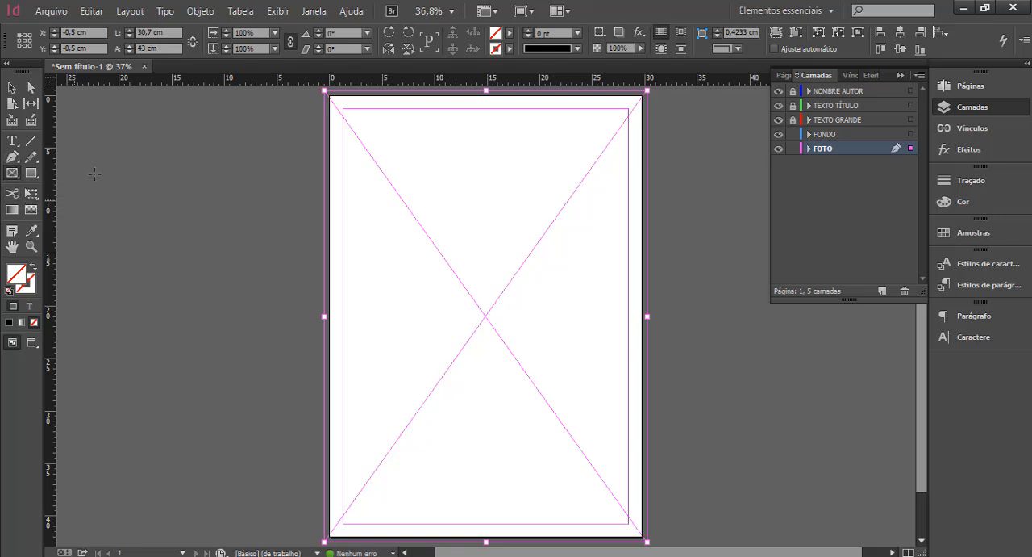
{"action": "left_click", "coordinate": [12, 88]}
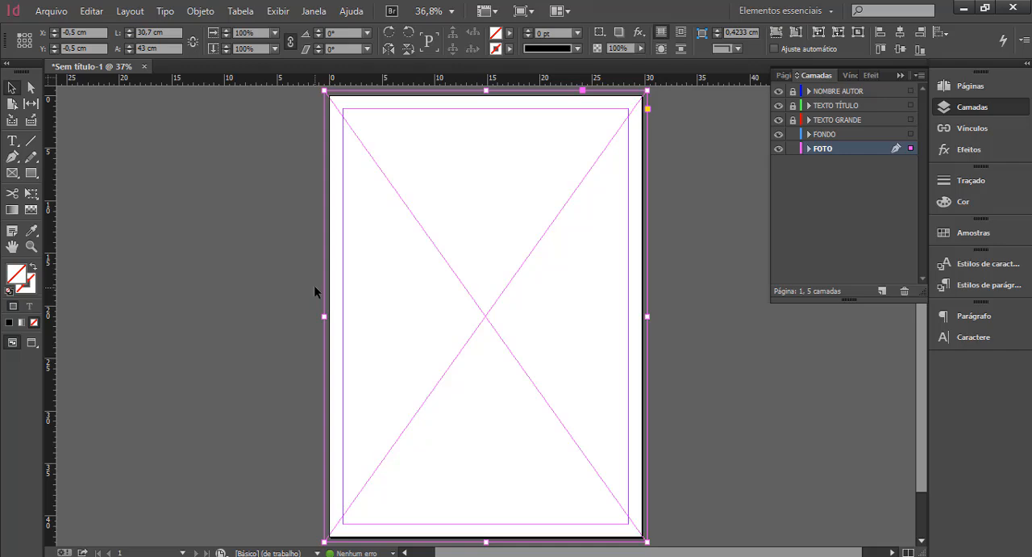
Place the image cartel_tipo_1.jpg into the full-bleed frame on the FOTO layer and deselect the frame.
{"action": "left_click", "coordinate": [52, 11]}
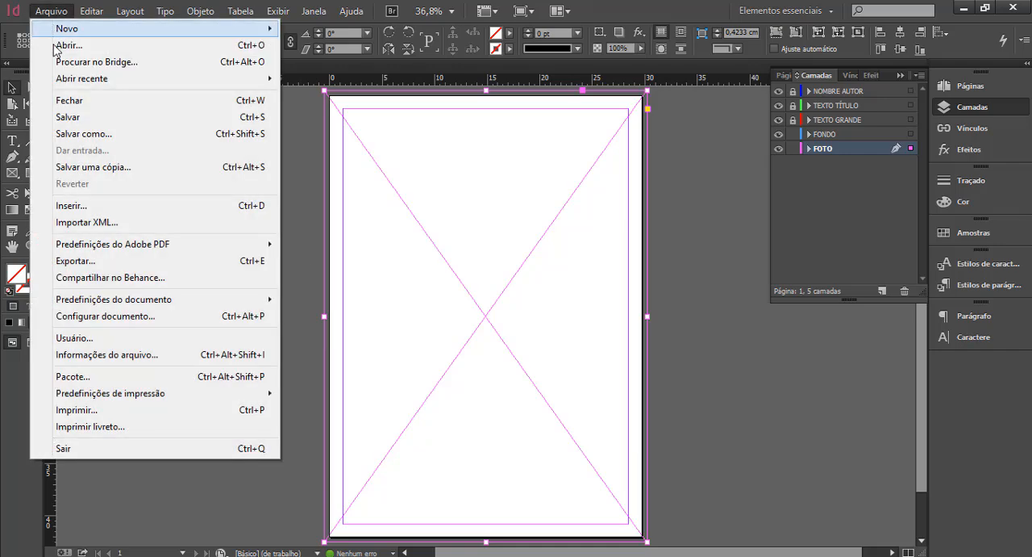
{"action": "mouse_move", "coordinate": [92, 248]}
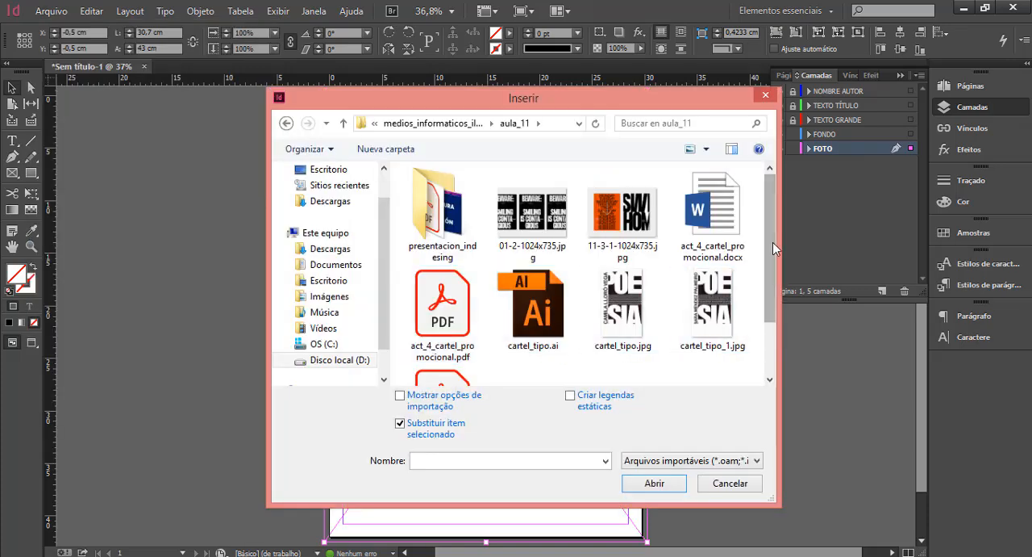
{"action": "left_click_drag", "start_coordinate": [770, 243], "coordinate": [769, 271]}
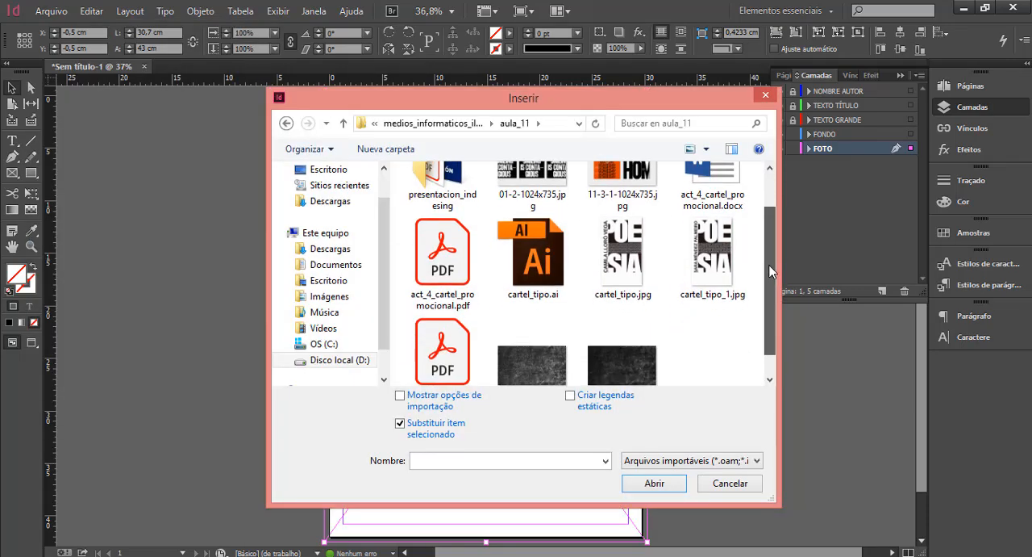
{"action": "left_click", "coordinate": [714, 266]}
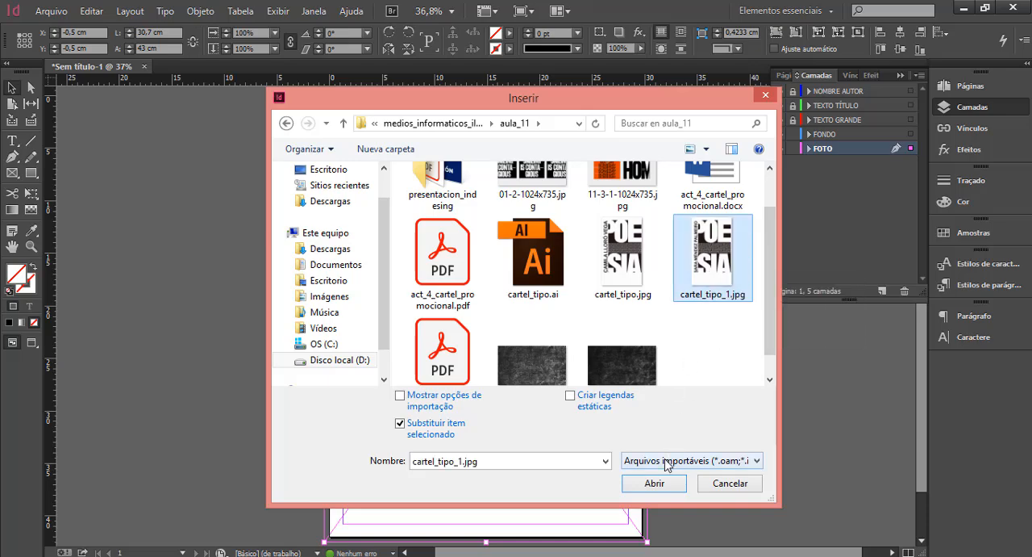
{"action": "left_click", "coordinate": [660, 485]}
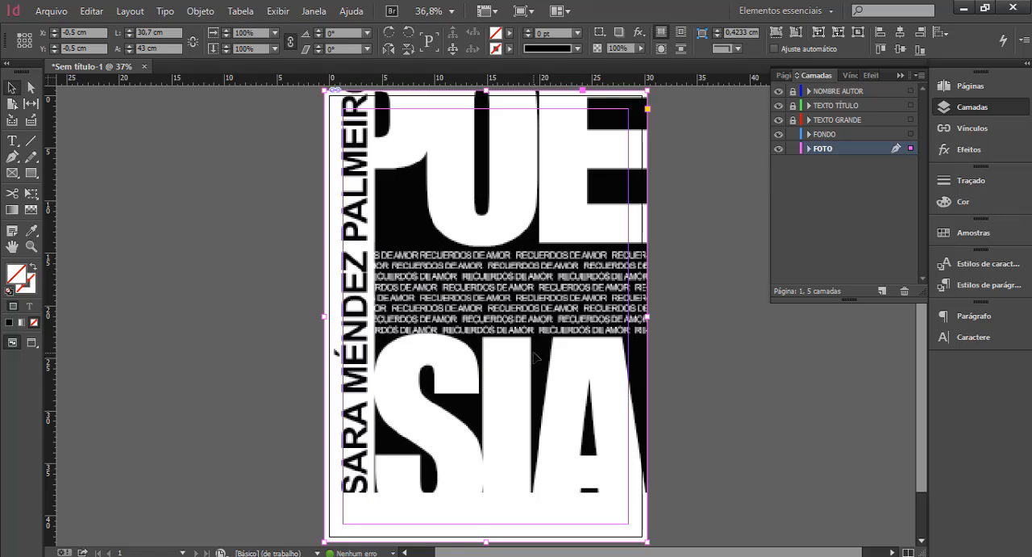
{"action": "left_click", "coordinate": [166, 190]}
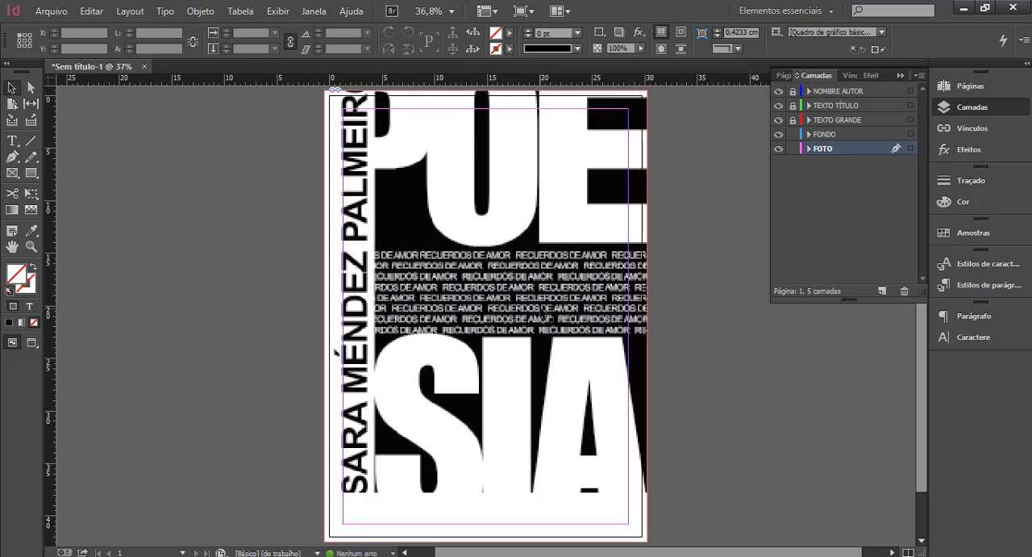
Select the placed image inside its frame and reduce its opacity to 50%.
{"action": "key", "text": "ctrl+minus"}
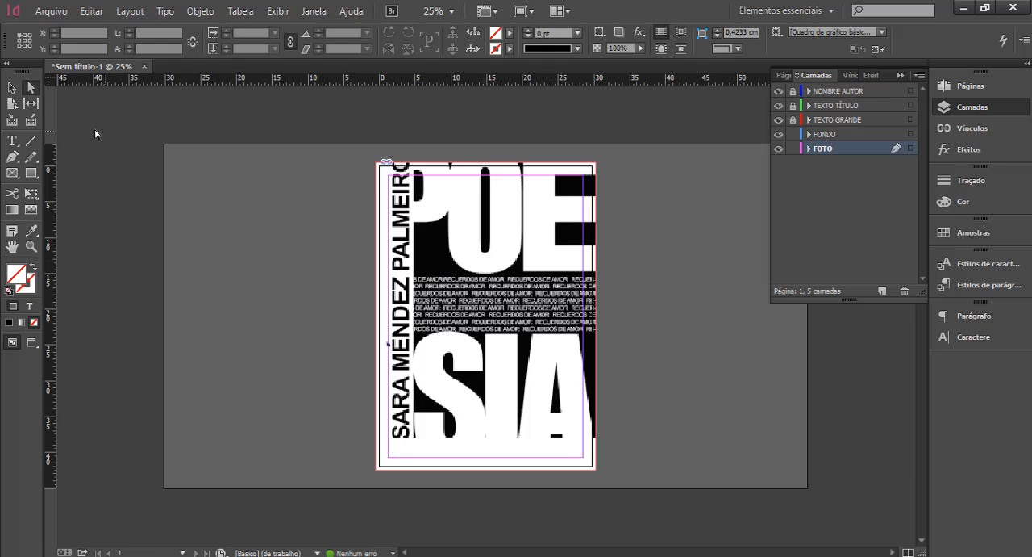
{"action": "left_click", "coordinate": [31, 89]}
{"action": "left_click", "coordinate": [436, 271]}
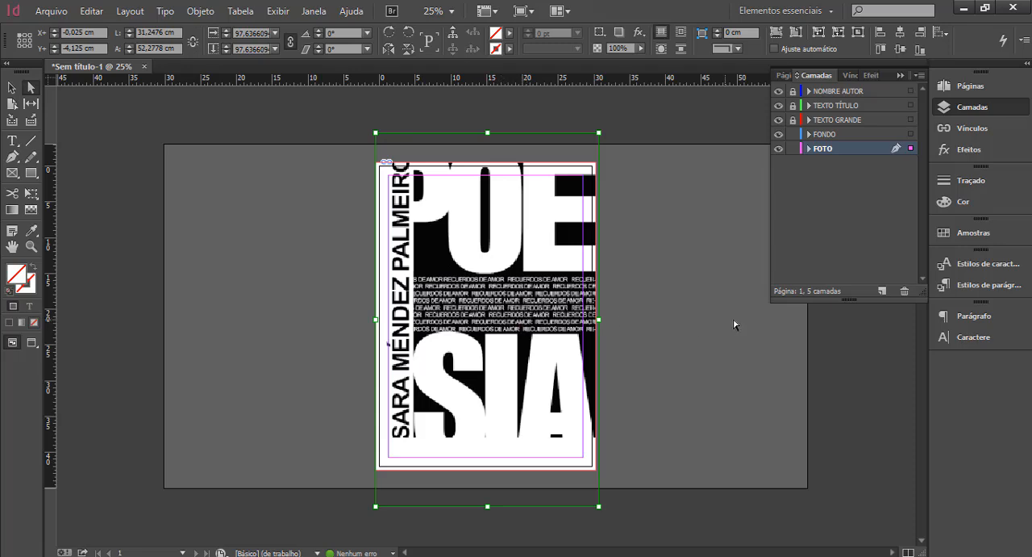
{"action": "left_click", "coordinate": [973, 150]}
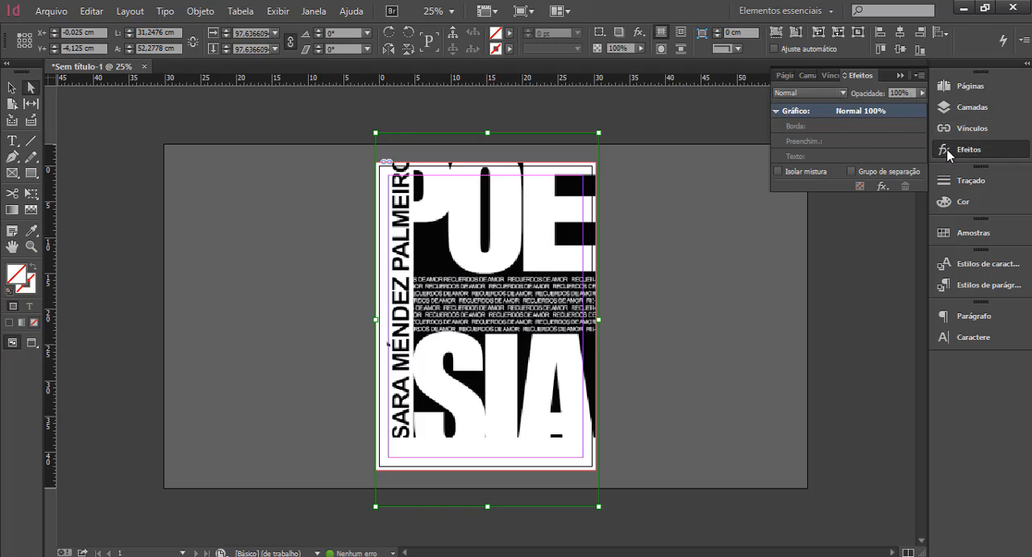
{"action": "left_click", "coordinate": [923, 92]}
{"action": "left_click_drag", "start_coordinate": [921, 109], "coordinate": [886, 113]}
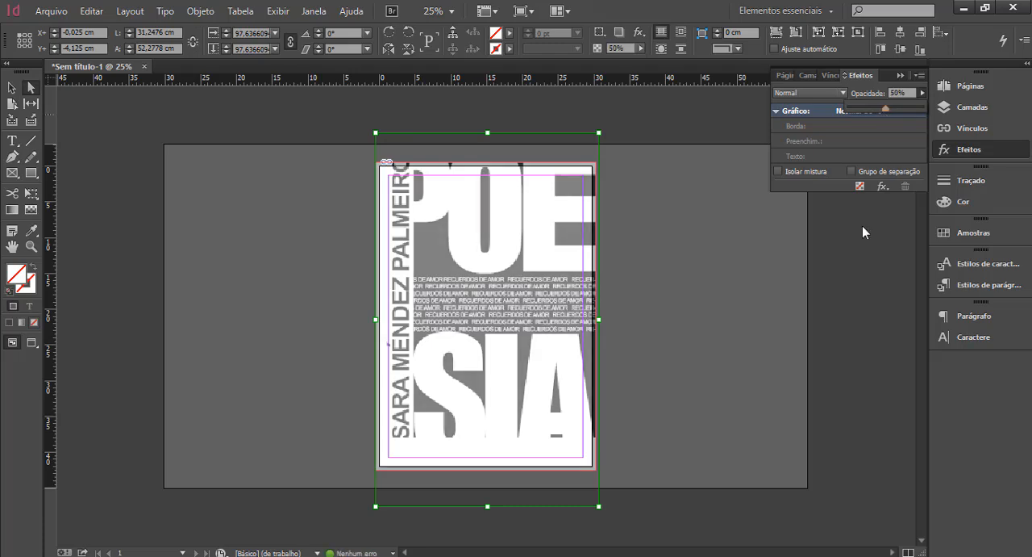
{"action": "left_click", "coordinate": [237, 240]}
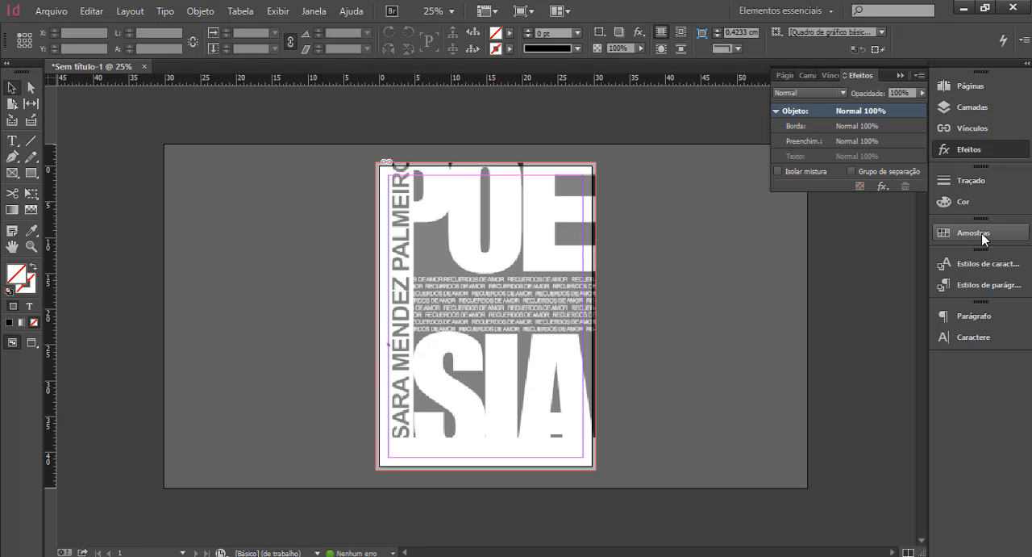
Lock the FOTO layer and draw a 30,7 by 43 cm rectangle on the FONDO layer, covering the page out to the bleed edges.
{"action": "left_click", "coordinate": [971, 113]}
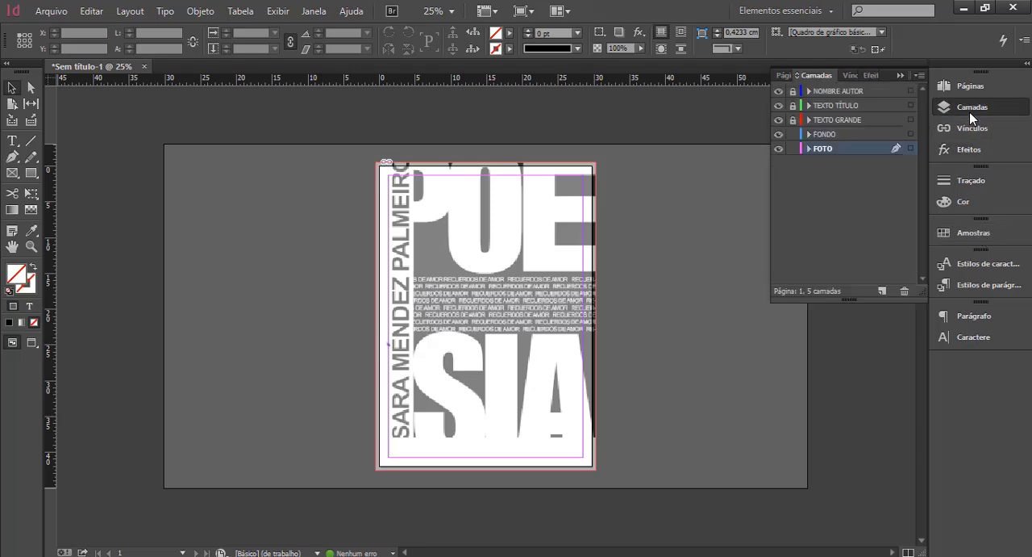
{"action": "left_click", "coordinate": [794, 149]}
{"action": "left_click", "coordinate": [846, 133]}
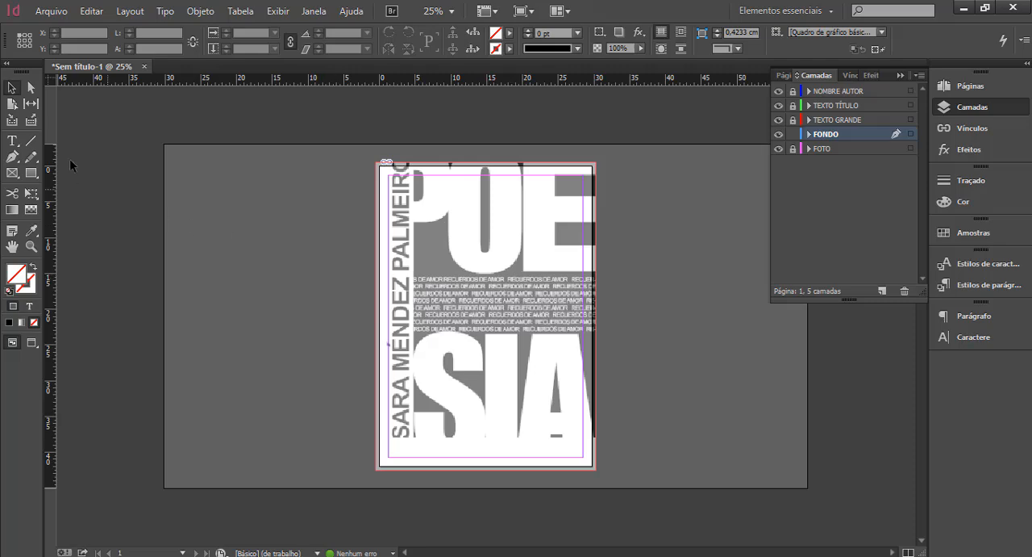
{"action": "left_click", "coordinate": [32, 174]}
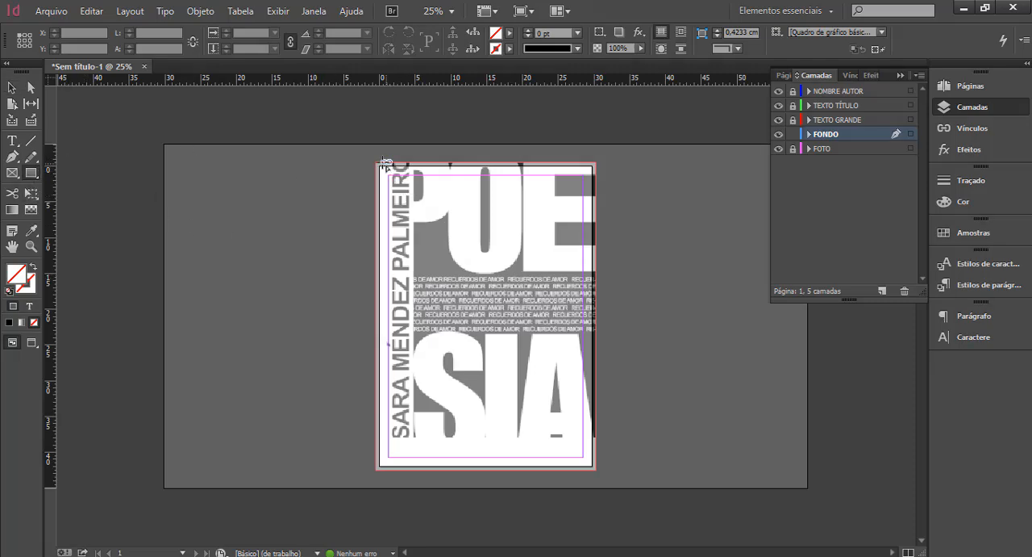
{"action": "left_click_drag", "start_coordinate": [386, 162], "coordinate": [597, 471]}
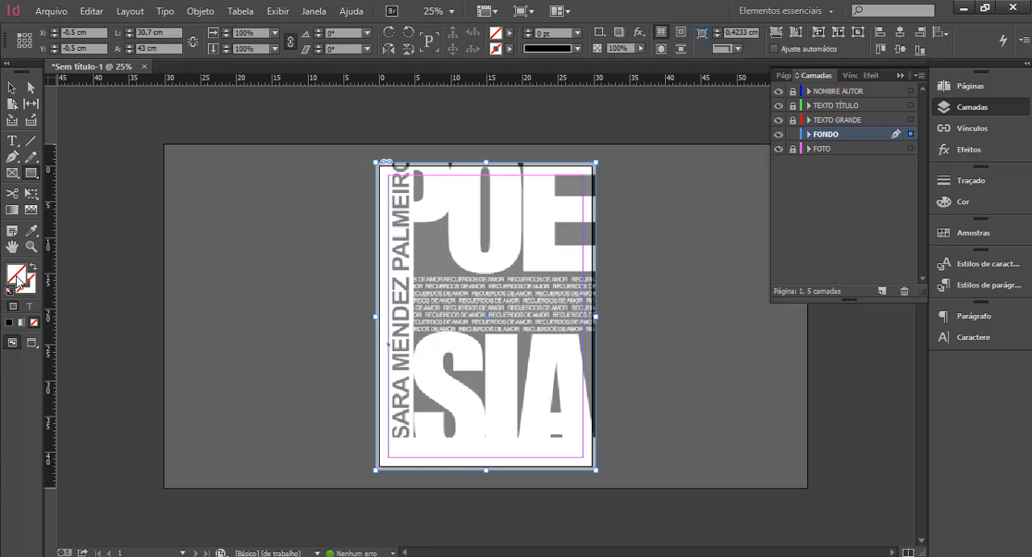
Fill the background rectangle with black C=0 M=0 Y=0 K=100, add that colour as a CMYK swatch, and deselect the rectangle.
{"action": "double_click", "coordinate": [18, 279]}
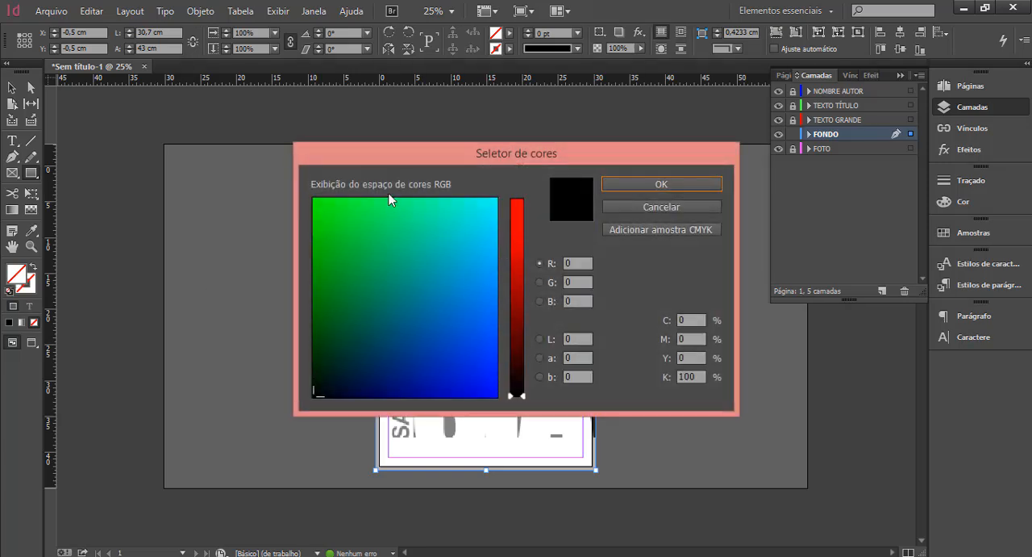
{"action": "left_click", "coordinate": [668, 229]}
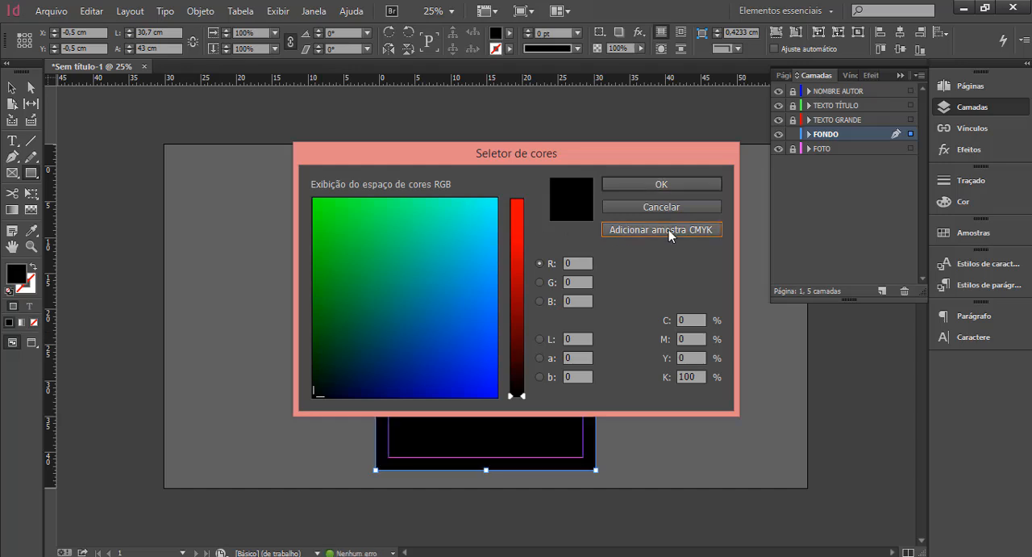
{"action": "left_click", "coordinate": [644, 186]}
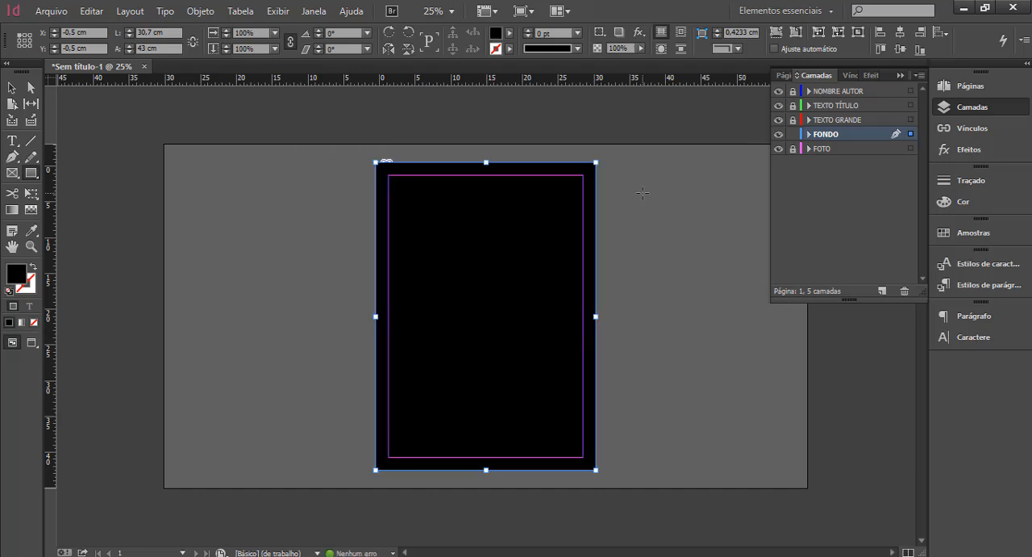
{"action": "left_click", "coordinate": [973, 233]}
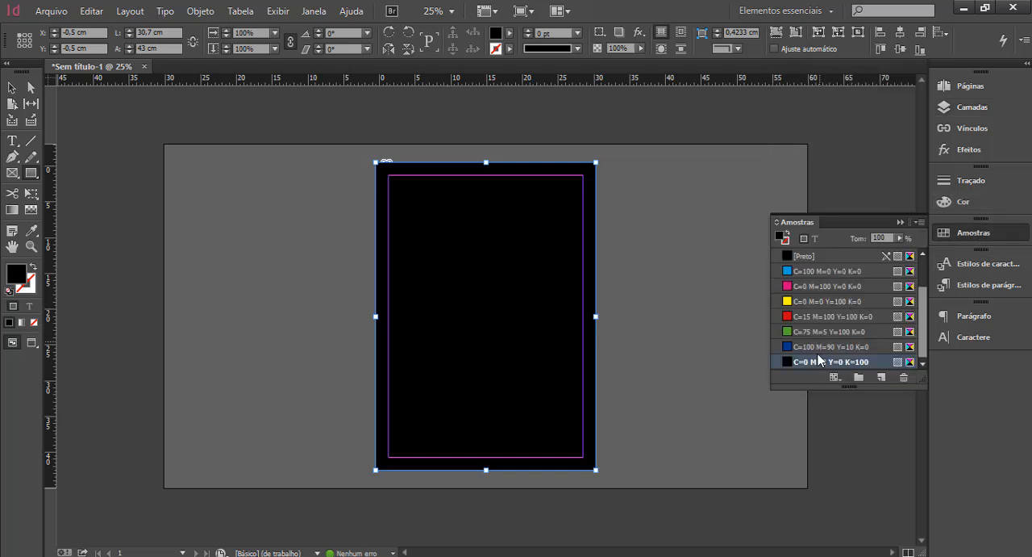
{"action": "mouse_move", "coordinate": [922, 335]}
{"action": "left_mouse_down"}
{"action": "mouse_move", "coordinate": [920, 282]}
{"action": "mouse_move", "coordinate": [922, 348]}
{"action": "left_mouse_up"}
{"action": "key", "text": "v"}
{"action": "left_click", "coordinate": [216, 250]}
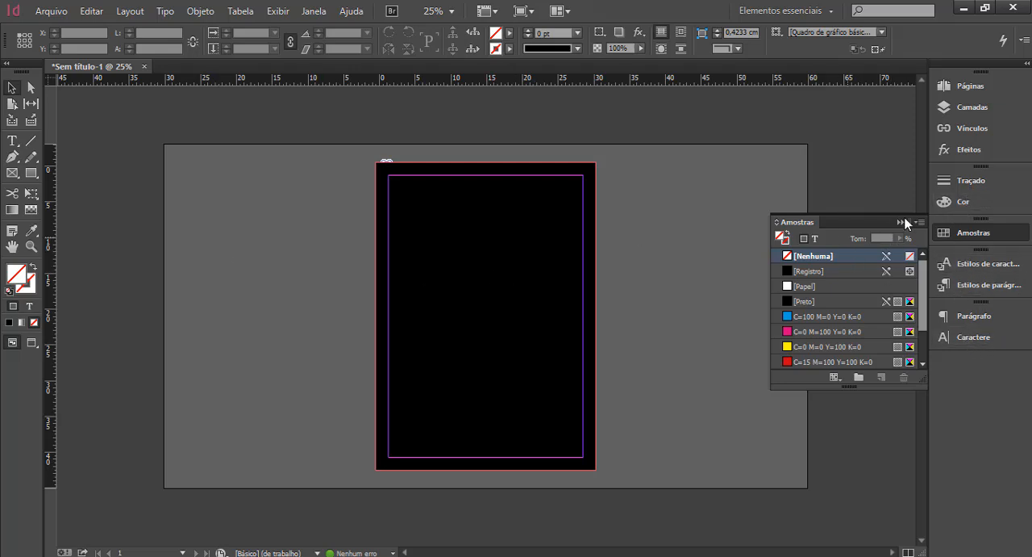
Lock the FONDO layer, toggle its visibility to check the photo beneath, and hide it.
{"action": "left_click", "coordinate": [974, 110]}
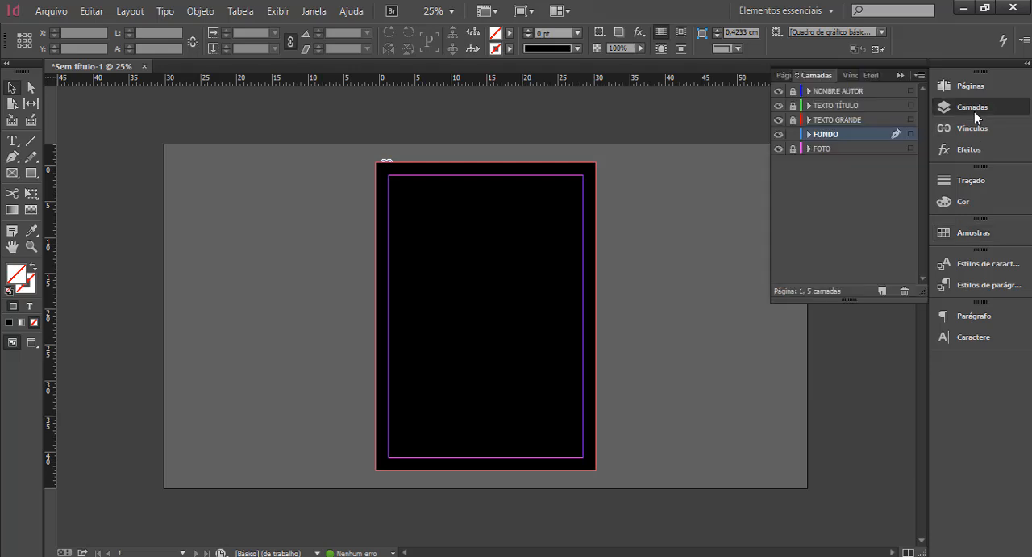
{"action": "left_click", "coordinate": [793, 134]}
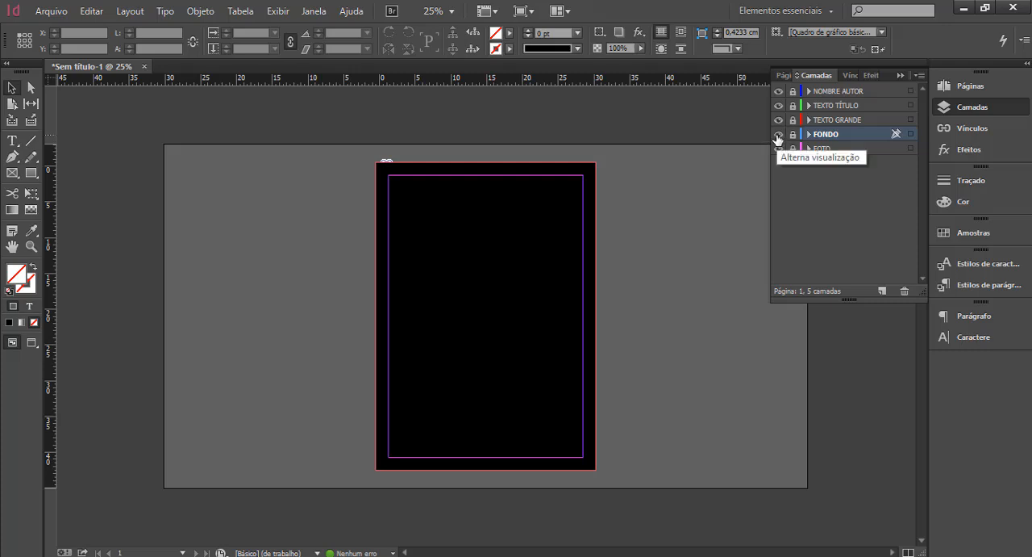
{"action": "left_click", "coordinate": [779, 135]}
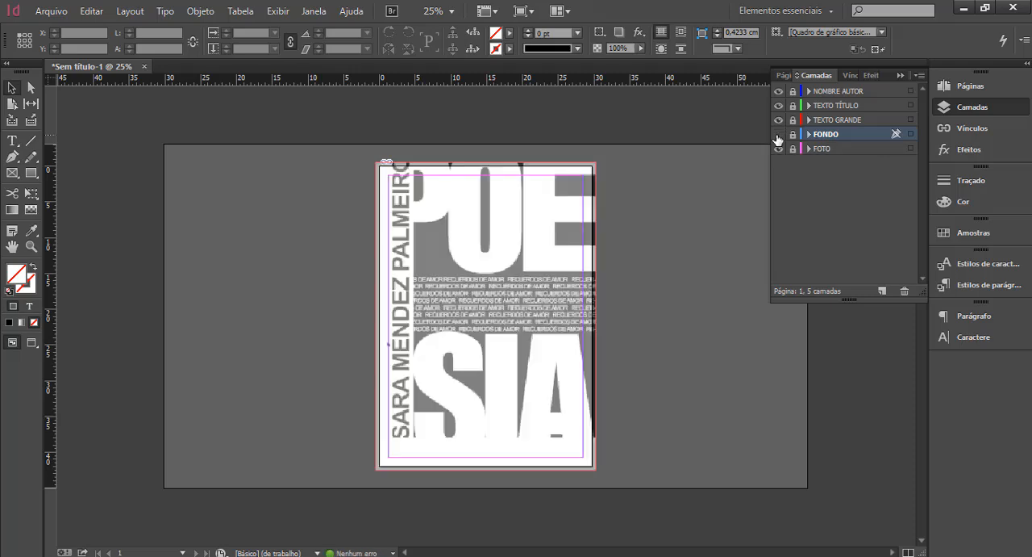
{"action": "left_click", "coordinate": [778, 138]}
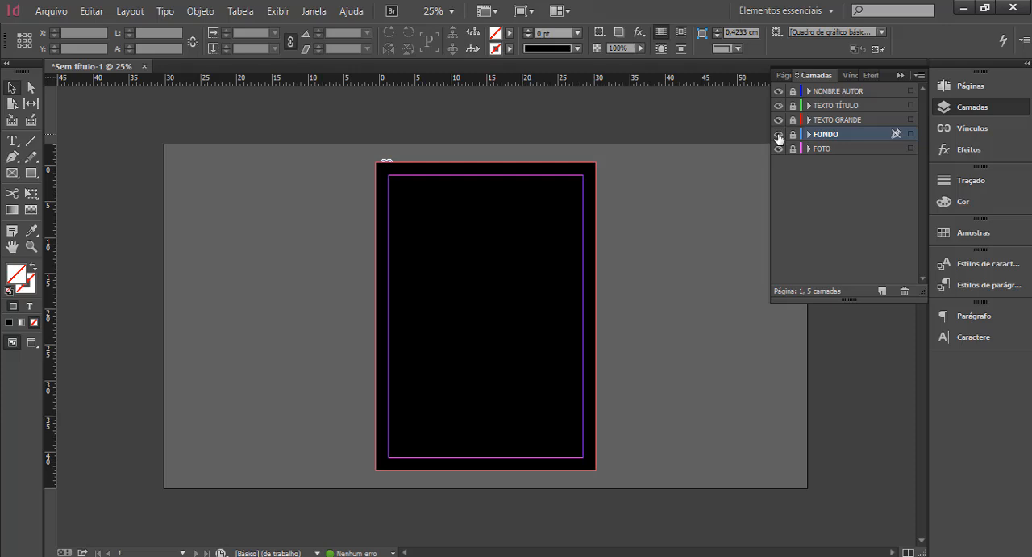
{"action": "left_click", "coordinate": [778, 137]}
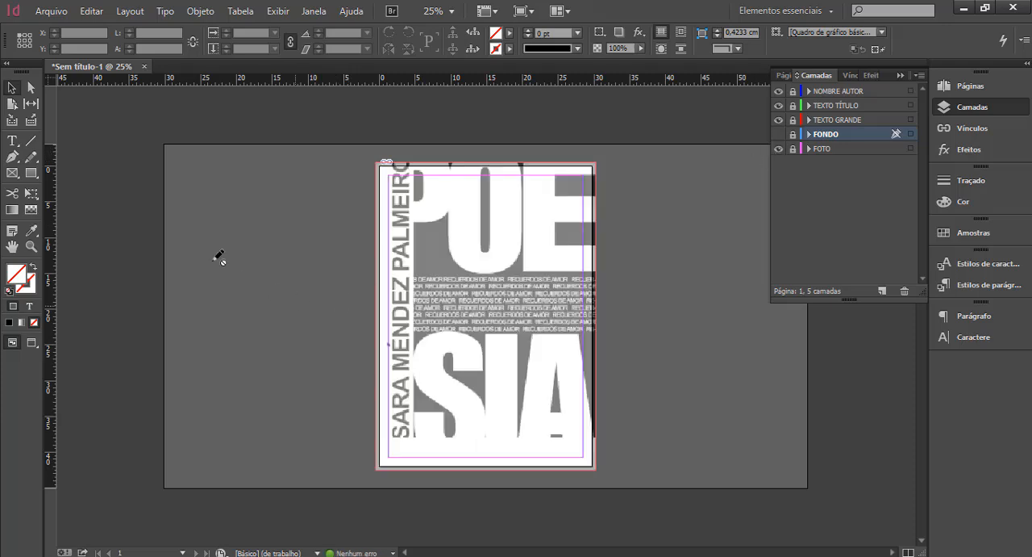
Try the Type tool on the hidden FONDO layer and agree to unlock and show that layer.
{"action": "left_click", "coordinate": [12, 143]}
{"action": "left_click", "coordinate": [203, 199]}
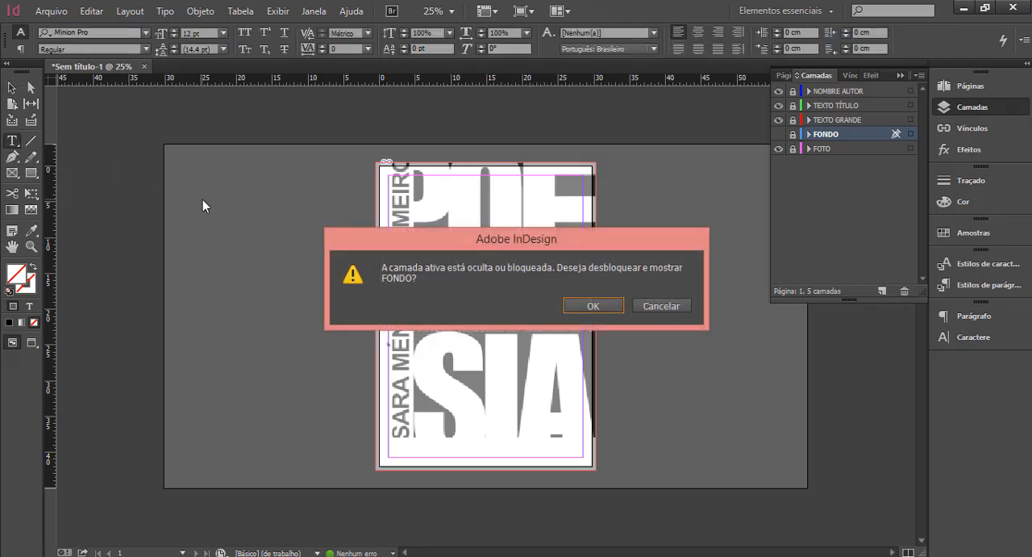
{"action": "left_click", "coordinate": [592, 303]}
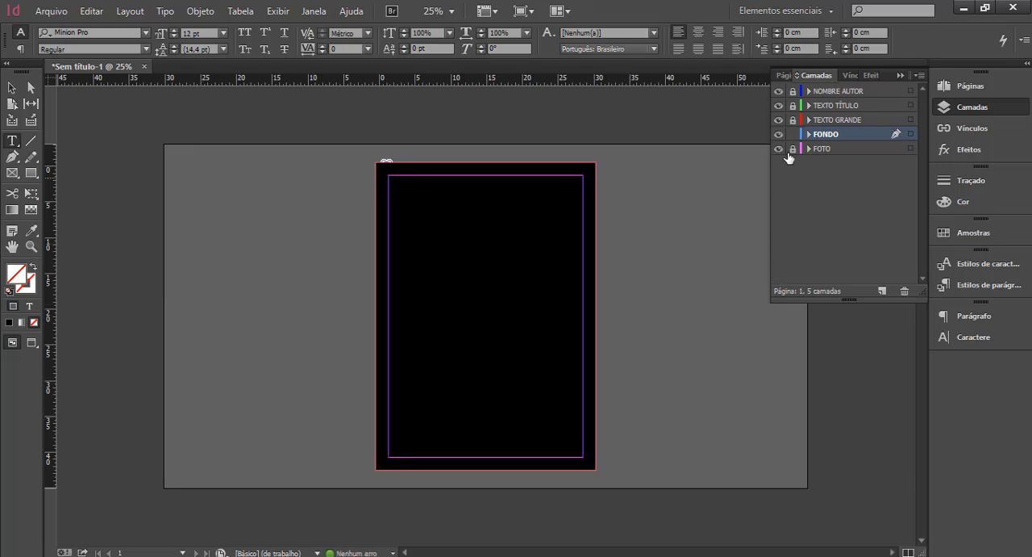
Lock the FONDO layer, then make TEXTO GRANDE the active layer and unlock it.
{"action": "left_click", "coordinate": [793, 136]}
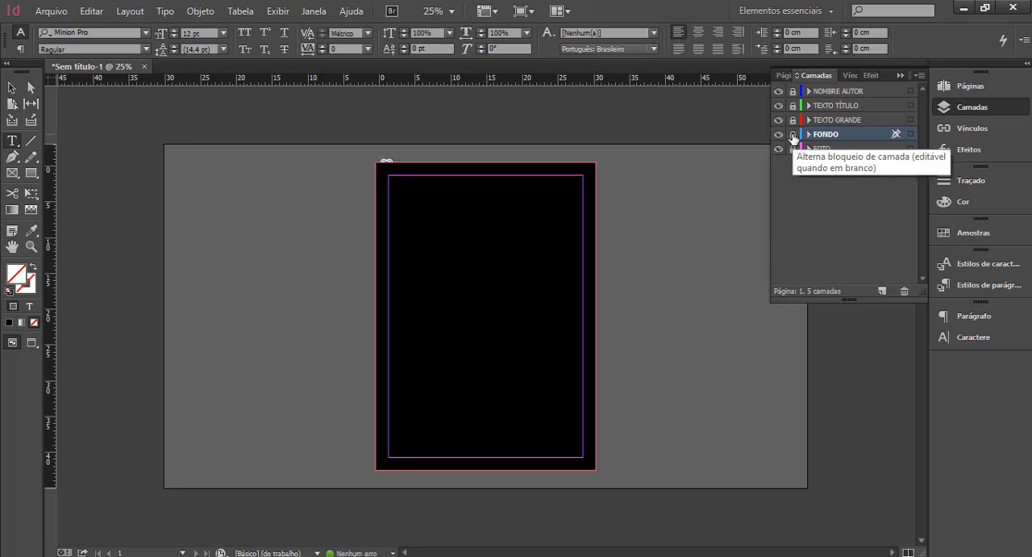
{"action": "left_click", "coordinate": [872, 120]}
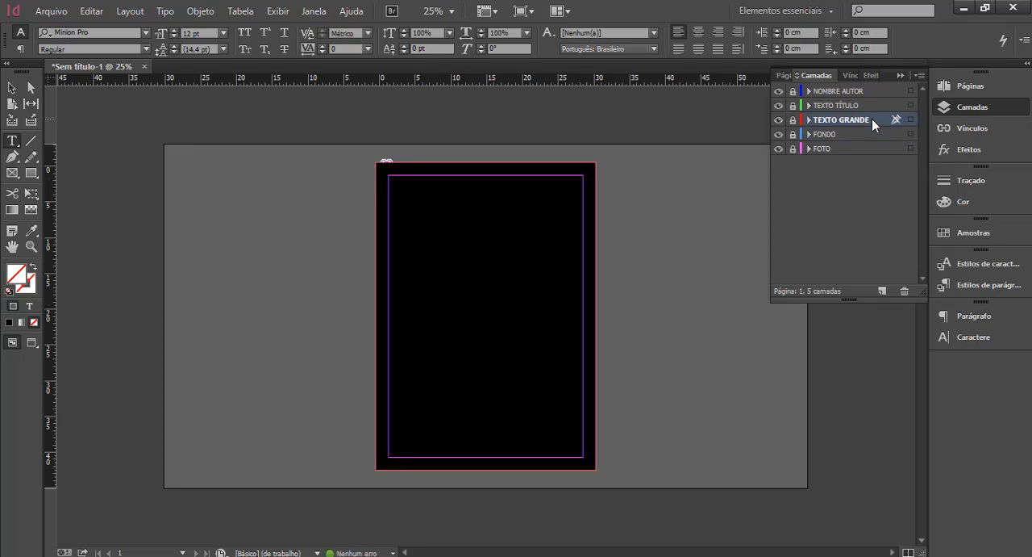
{"action": "left_click", "coordinate": [794, 119]}
{"action": "left_click_drag", "start_coordinate": [291, 238], "coordinate": [292, 238]}
{"action": "key", "text": "a"}
{"action": "key", "text": "s"}
{"action": "key", "text": "d"}
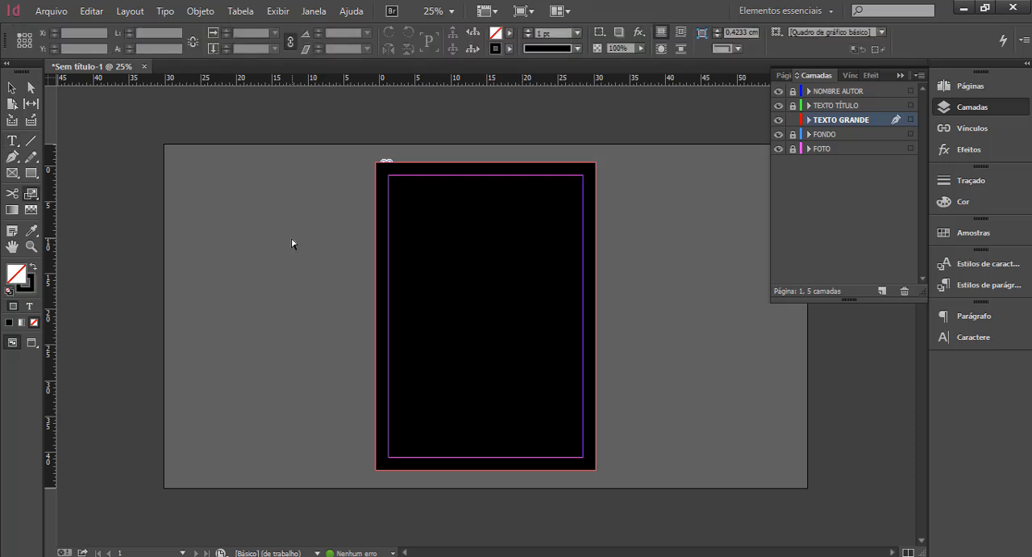
Draw a text frame on the TEXTO GRANDE layer covering the whole page out to the bleed edges.
{"action": "left_click", "coordinate": [18, 142]}
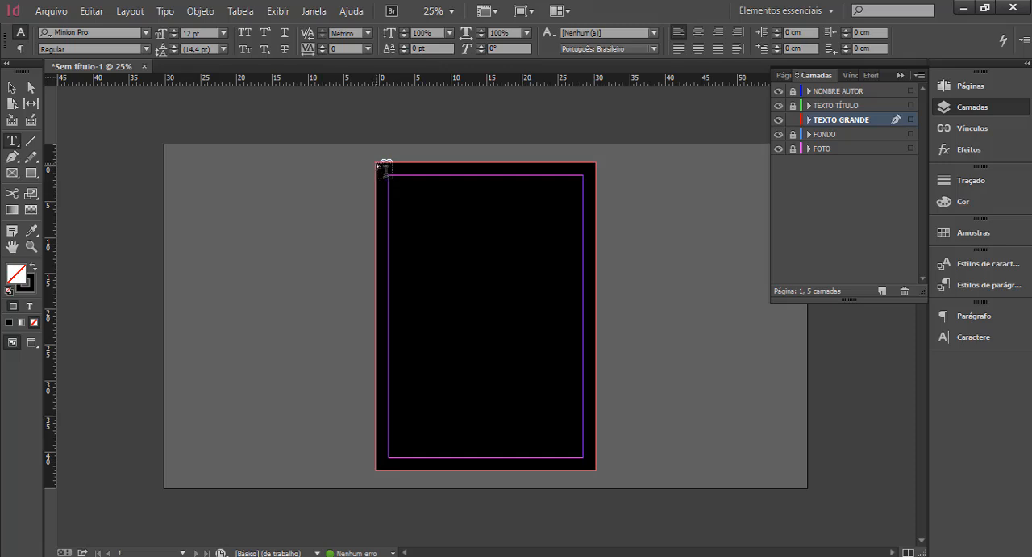
{"action": "left_click_drag", "start_coordinate": [377, 163], "coordinate": [600, 476]}
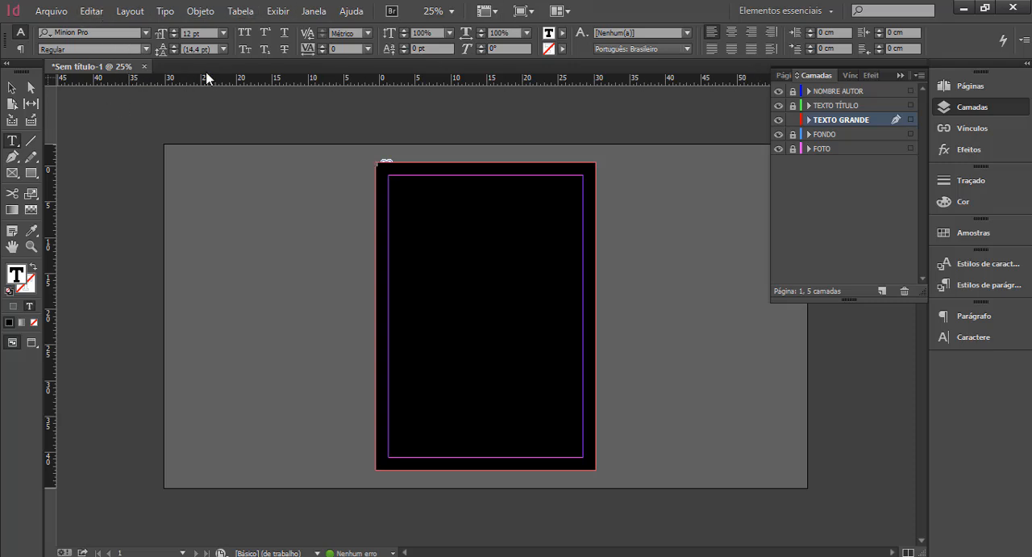
Set the font of the large text frame to Impact.
{"action": "left_click", "coordinate": [962, 337]}
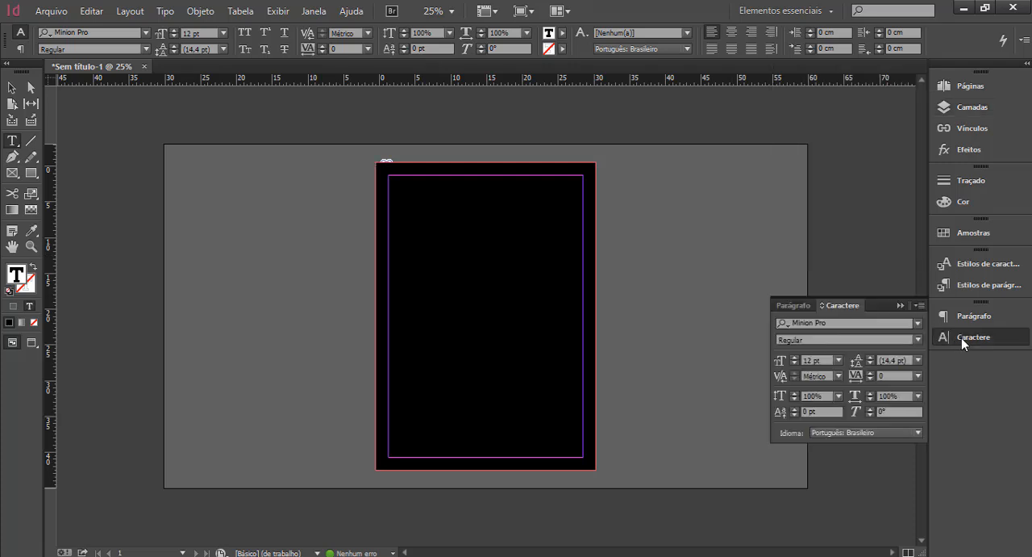
{"action": "left_click", "coordinate": [962, 337]}
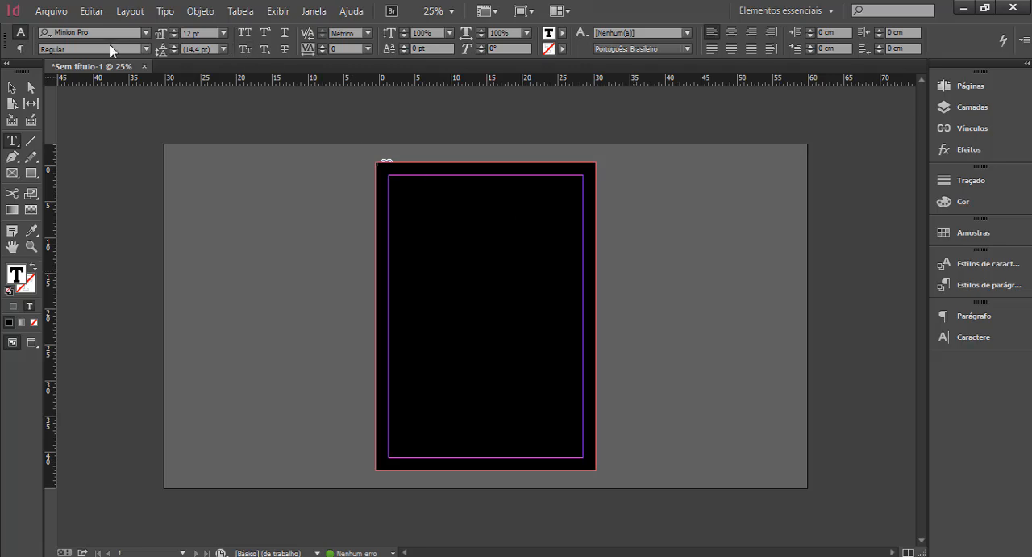
{"action": "left_click", "coordinate": [146, 32]}
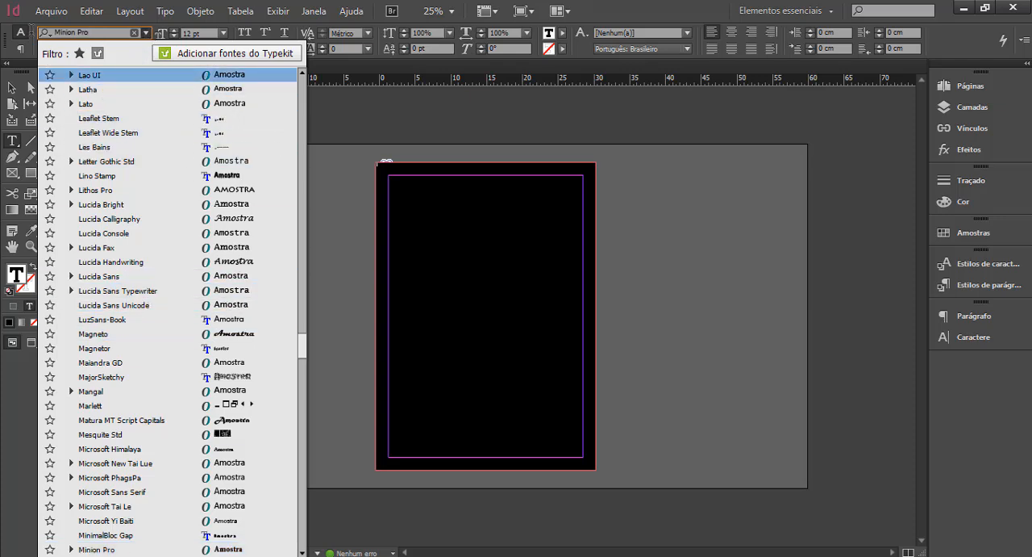
{"action": "type", "text": "IM"}
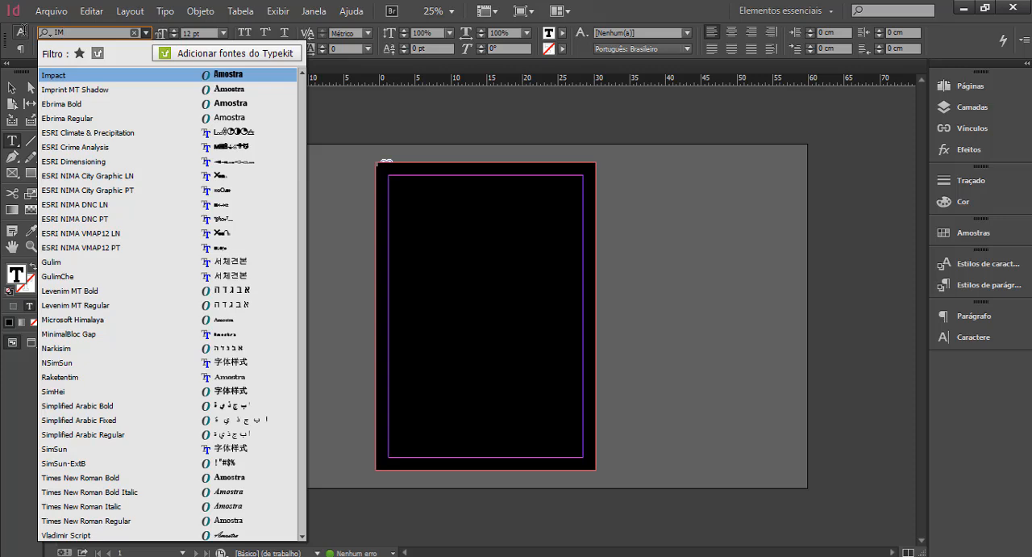
{"action": "left_click", "coordinate": [65, 74]}
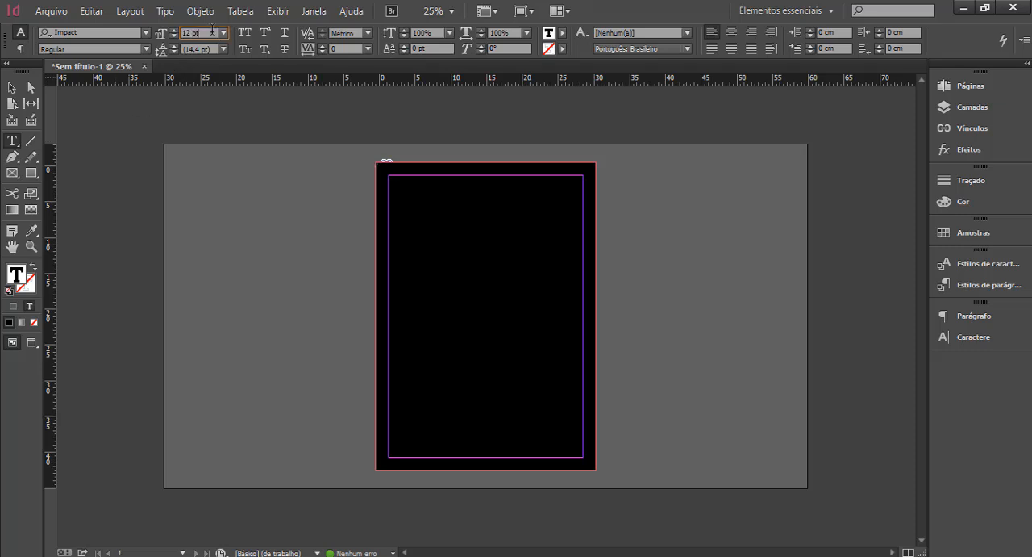
Set the font size of the large text to 625.5 pt.
{"action": "left_click_drag", "start_coordinate": [212, 32], "coordinate": [181, 32]}
{"action": "type", "text": "625,5"}
{"action": "key", "text": "Return"}
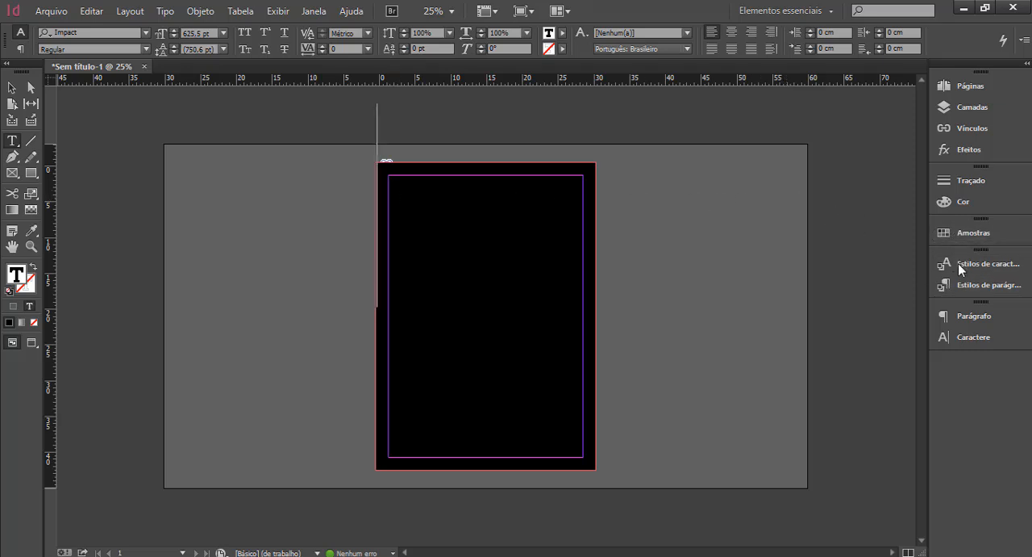
Hide the FONDO layer to expose the reference photo, and enter PO in the large text frame.
{"action": "left_click", "coordinate": [958, 112]}
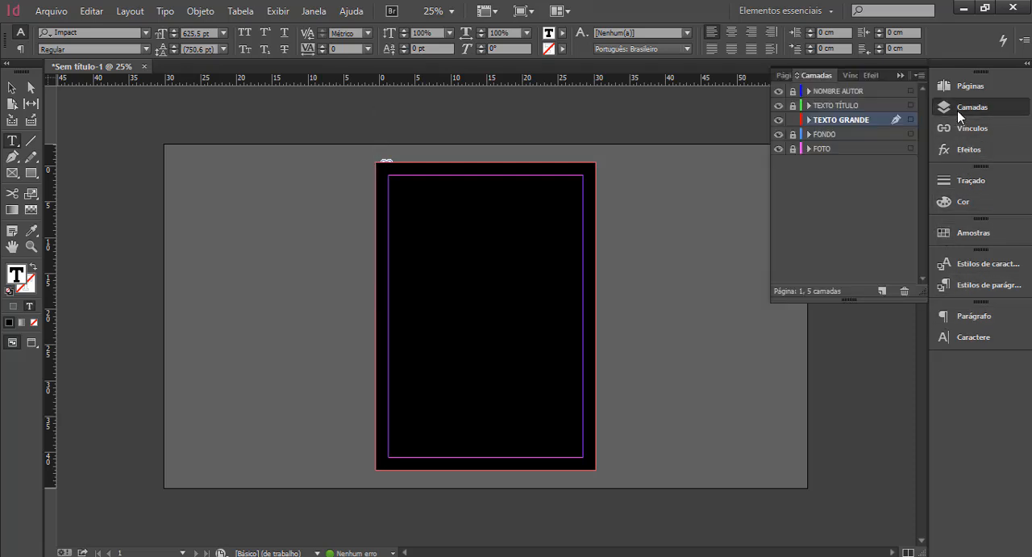
{"action": "left_click", "coordinate": [778, 133]}
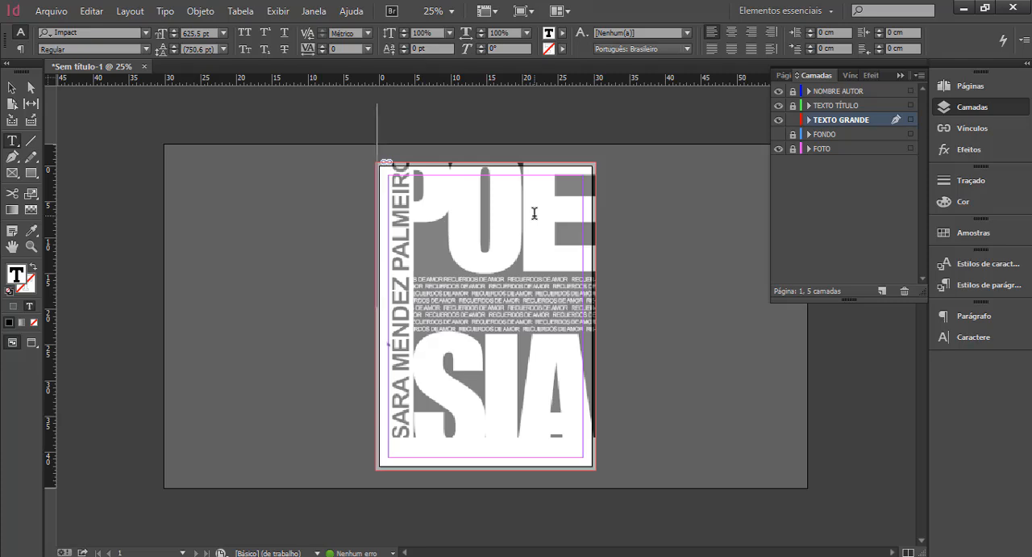
{"action": "type", "text": "P"}
{"action": "key", "text": "BackSpace"}
{"action": "type", "text": "PO"}
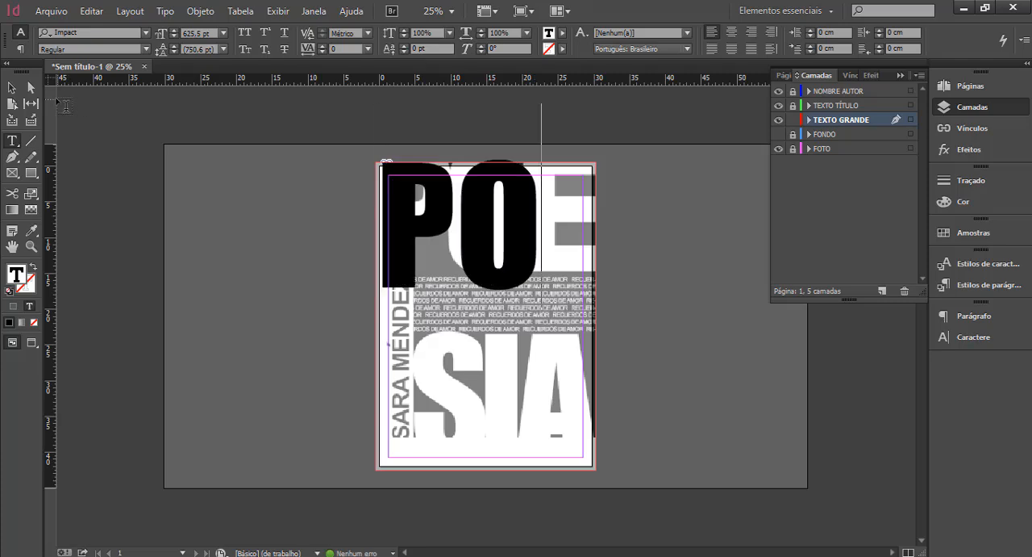
Widen the text frame past the page's right edge to about 35.35 cm and add an E to complete POE.
{"action": "left_click", "coordinate": [10, 89]}
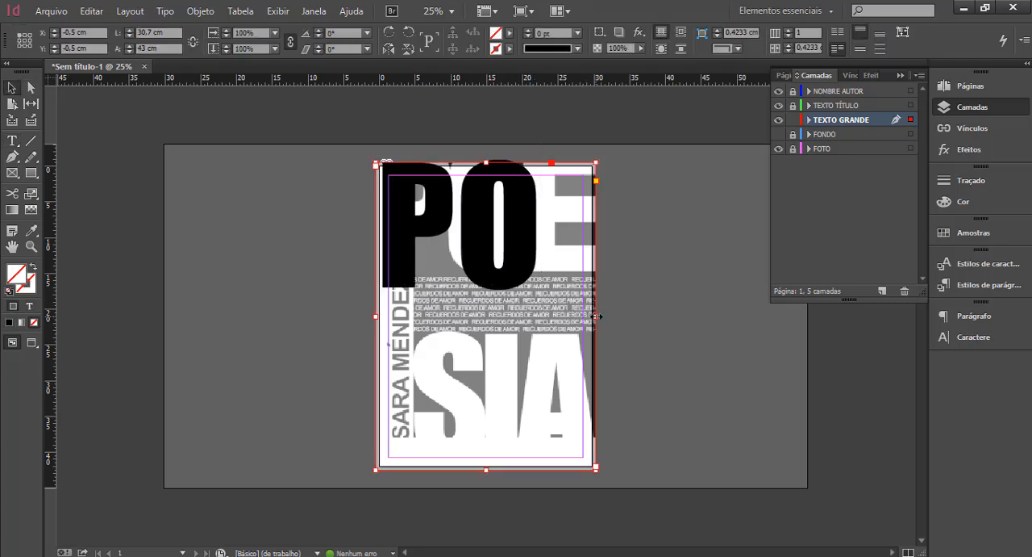
{"action": "left_click_drag", "start_coordinate": [596, 316], "coordinate": [629, 320]}
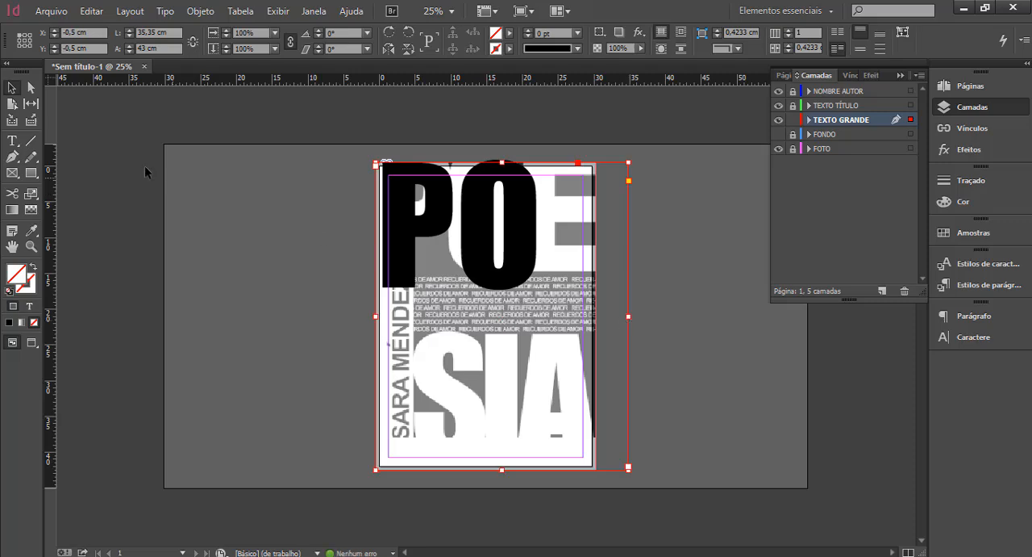
{"action": "left_click", "coordinate": [13, 140]}
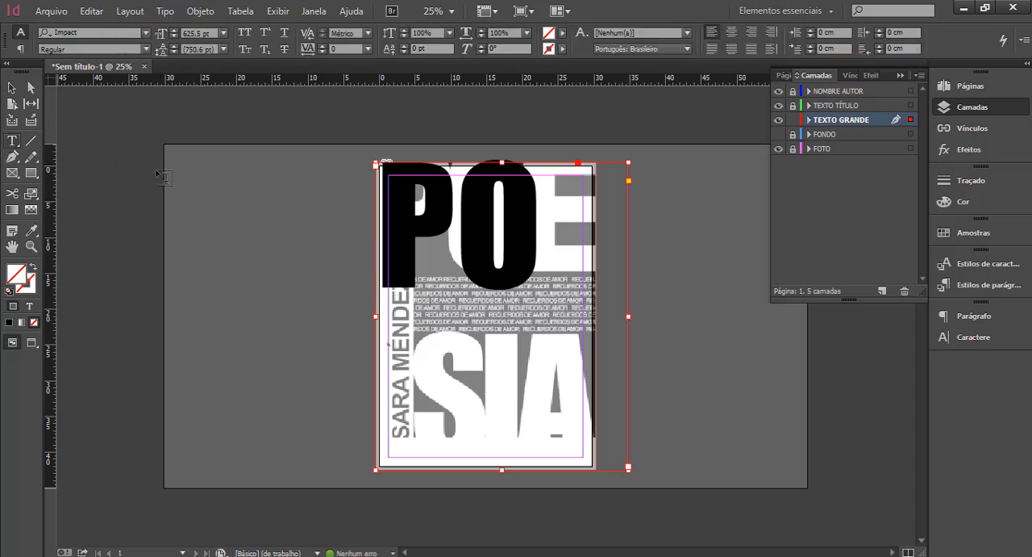
{"action": "left_click", "coordinate": [538, 233]}
{"action": "type", "text": "E"}
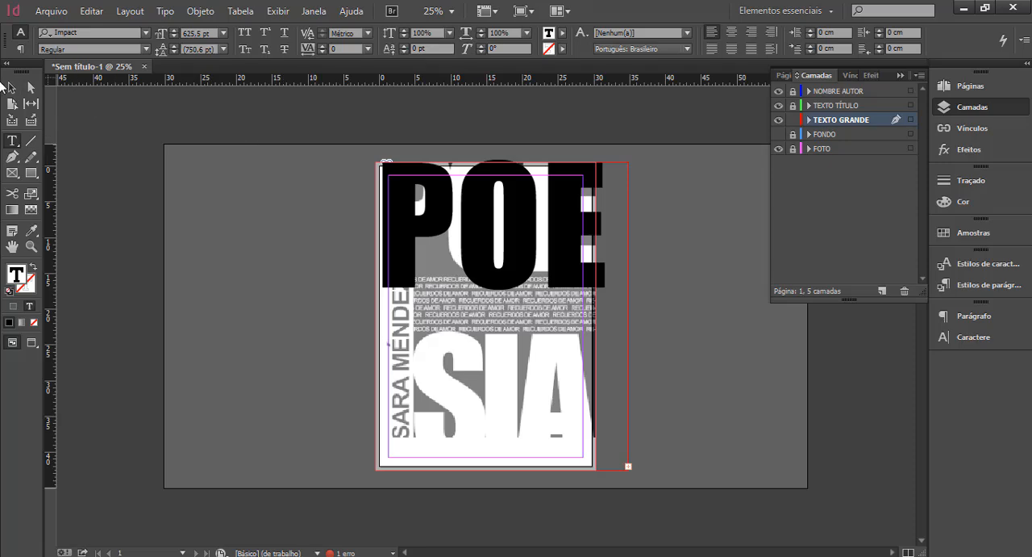
Extend the text frame below the page to about 50.5 cm high and add SIA on a second line.
{"action": "left_click", "coordinate": [12, 89]}
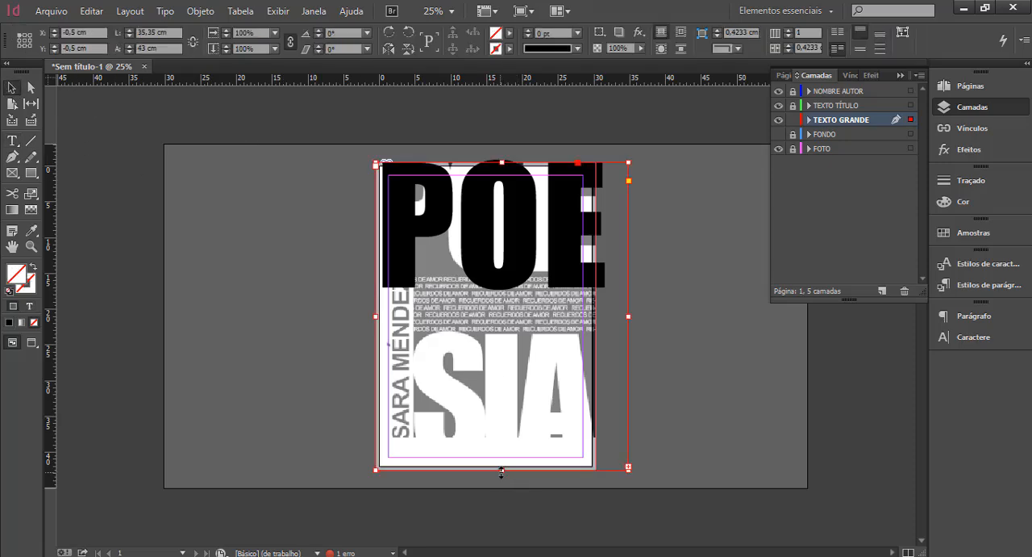
{"action": "left_click_drag", "start_coordinate": [501, 468], "coordinate": [500, 524]}
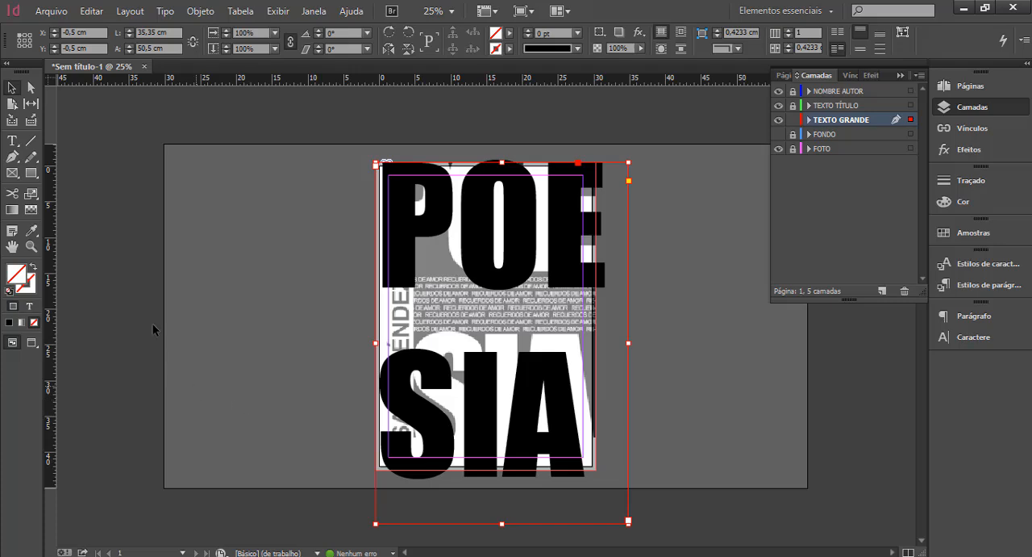
Set the tracking of the whole POE SIA text to -60, and indent the SIA line to match the reference.
{"action": "left_click", "coordinate": [12, 141]}
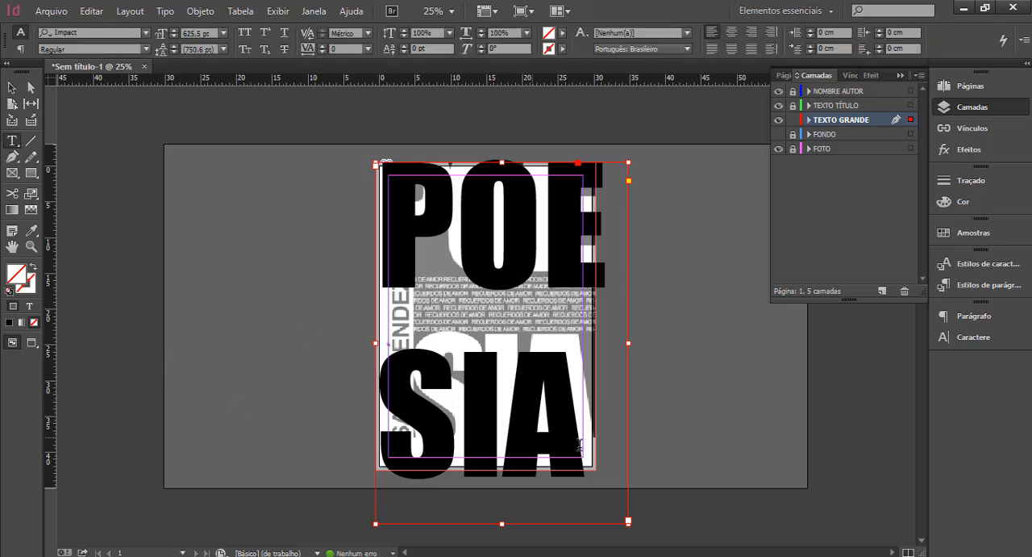
{"action": "left_click_drag", "start_coordinate": [580, 445], "coordinate": [374, 246]}
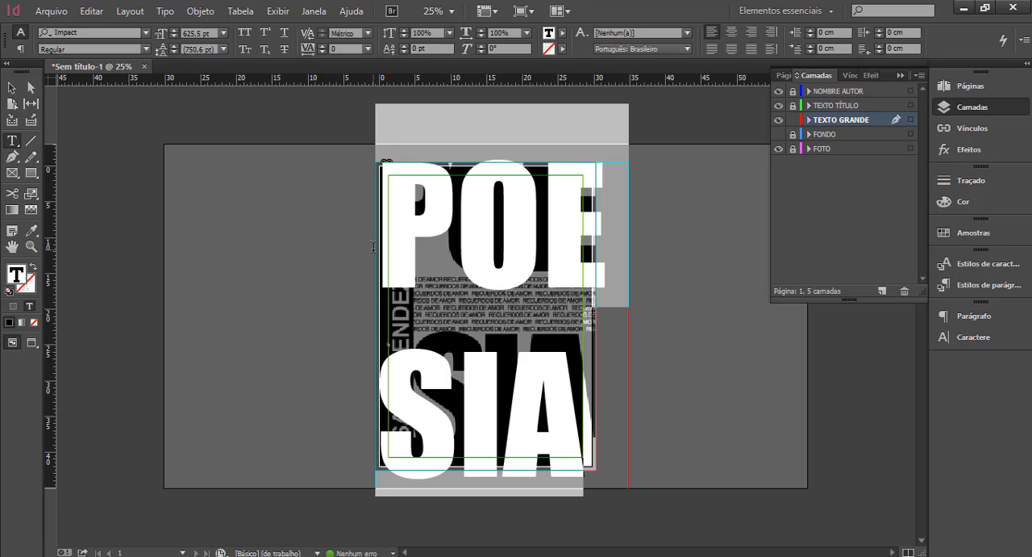
{"action": "left_click", "coordinate": [322, 52]}
{"action": "left_click", "coordinate": [322, 52]}
{"action": "left_click", "coordinate": [322, 52]}
{"action": "left_click", "coordinate": [321, 51]}
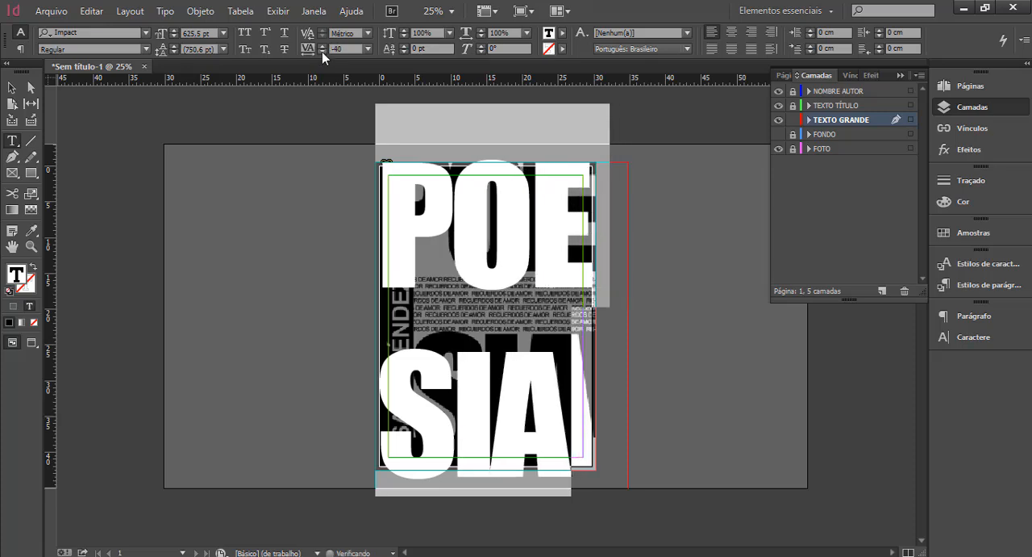
{"action": "left_click", "coordinate": [322, 51]}
{"action": "left_click", "coordinate": [322, 52]}
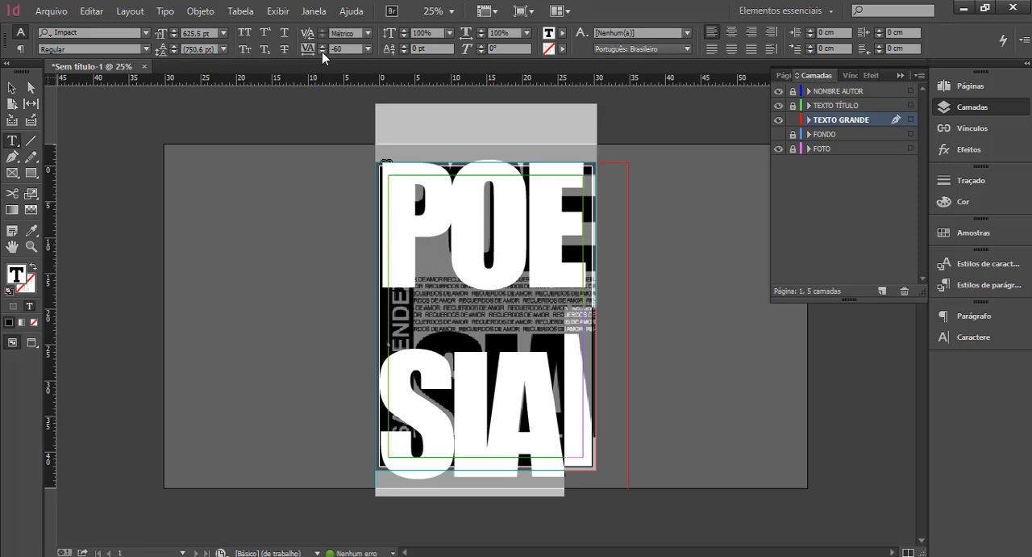
{"action": "left_click", "coordinate": [322, 45]}
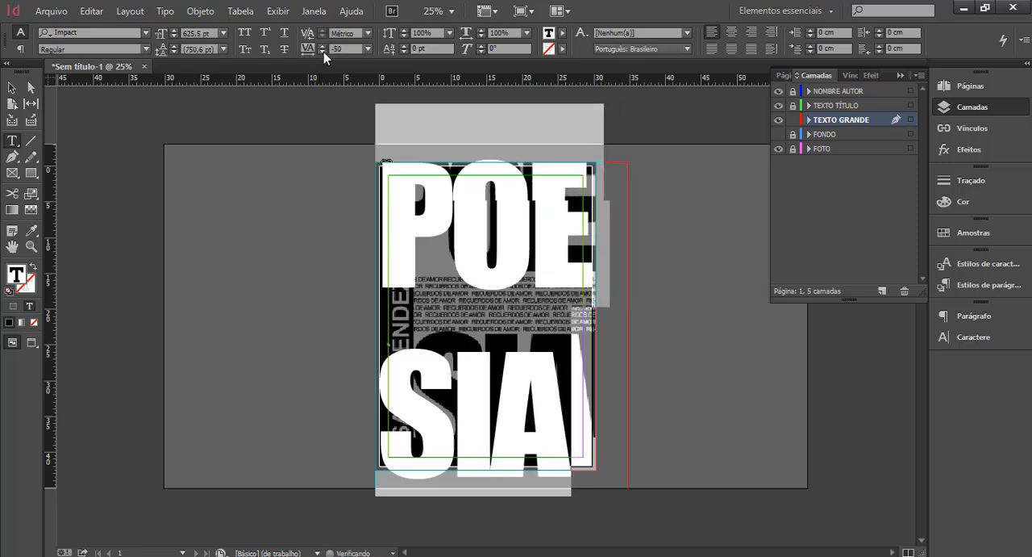
{"action": "left_click", "coordinate": [323, 51]}
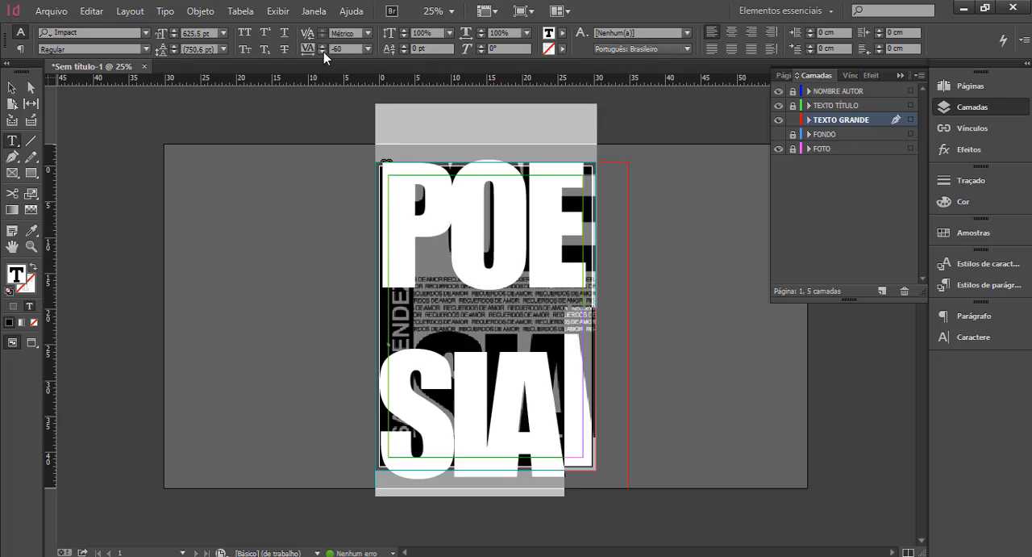
{"action": "left_click", "coordinate": [389, 396]}
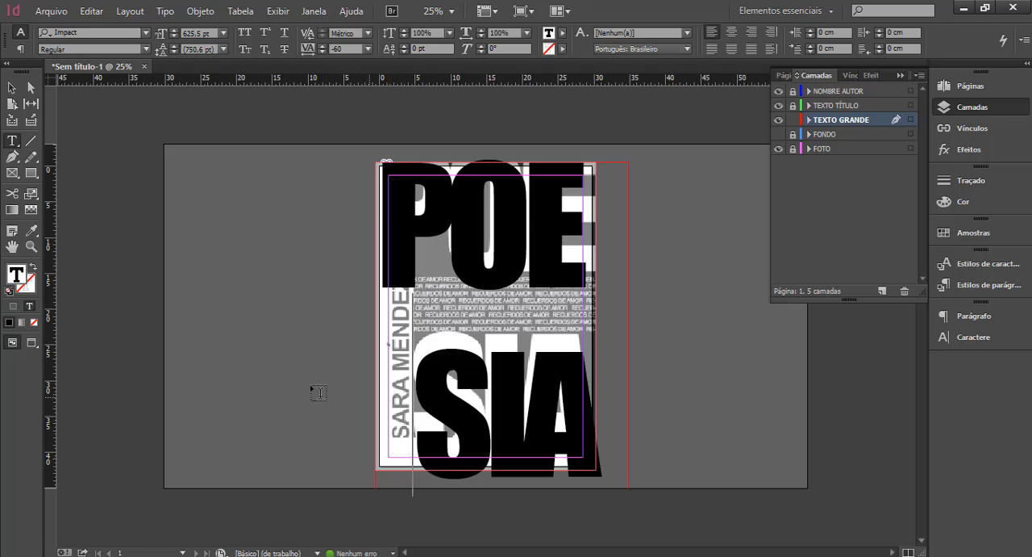
Set the leading of the whole POE SIA text to 683 pt and its tracking to -70.
{"action": "left_click_drag", "start_coordinate": [588, 437], "coordinate": [393, 253]}
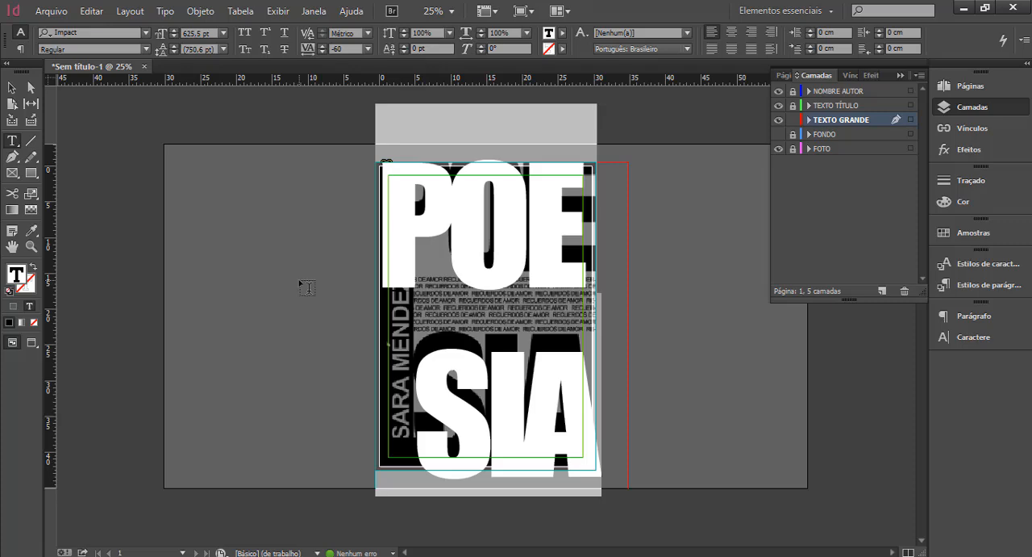
{"action": "left_click", "coordinate": [174, 52]}
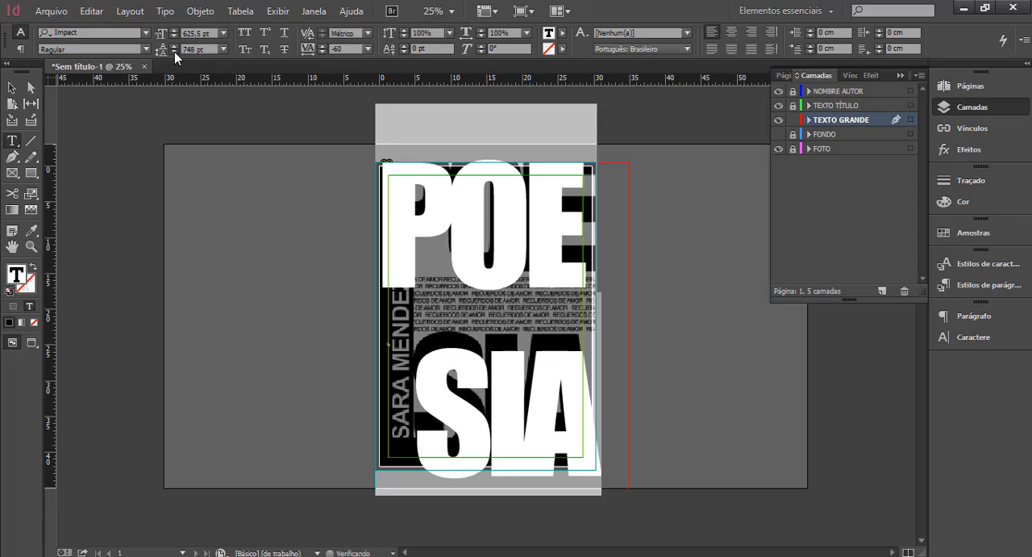
{"action": "left_click", "coordinate": [174, 52]}
{"action": "left_click", "coordinate": [174, 52]}
{"action": "left_click", "coordinate": [174, 52]}
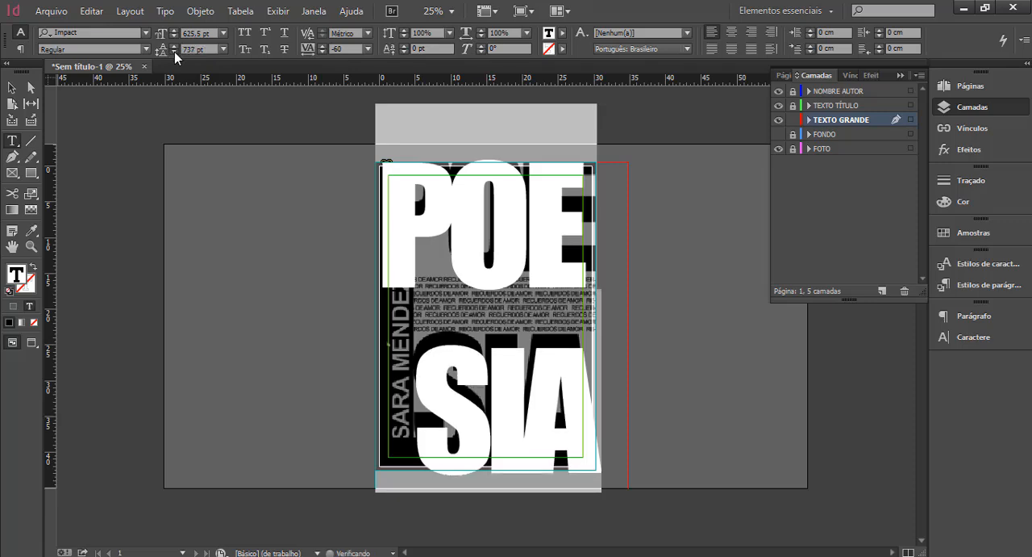
{"action": "left_click", "coordinate": [174, 52]}
{"action": "left_click", "coordinate": [174, 51]}
{"action": "left_click", "coordinate": [174, 52]}
{"action": "left_click", "coordinate": [174, 52]}
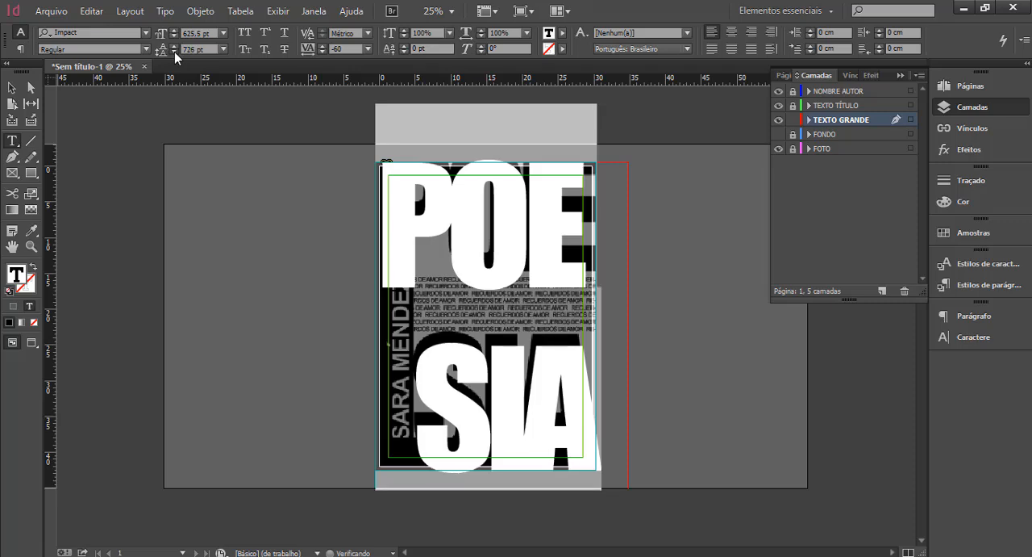
{"action": "left_click", "coordinate": [174, 51]}
{"action": "left_click", "coordinate": [174, 52]}
{"action": "left_click", "coordinate": [174, 52]}
{"action": "left_click", "coordinate": [174, 52]}
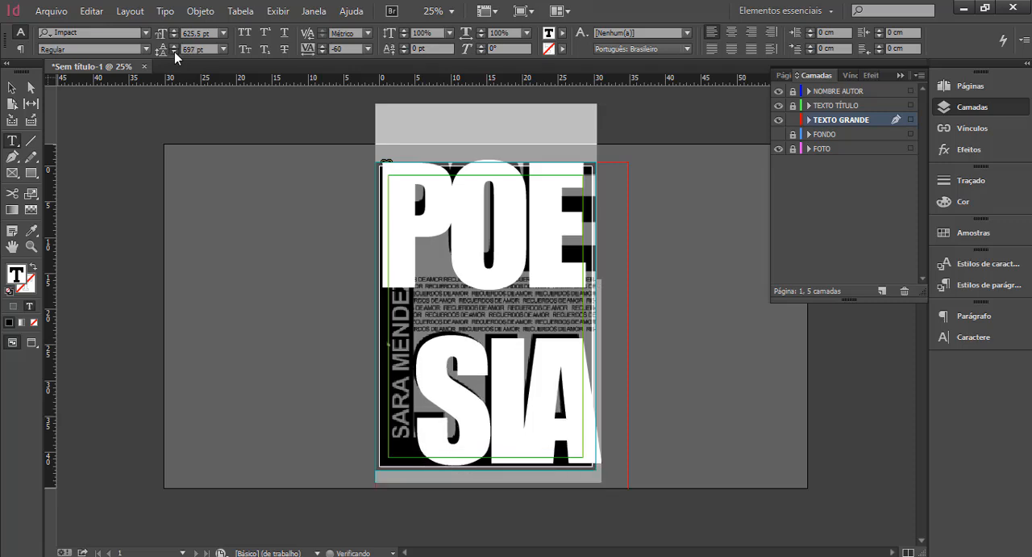
{"action": "left_click", "coordinate": [174, 51]}
{"action": "left_click", "coordinate": [174, 52]}
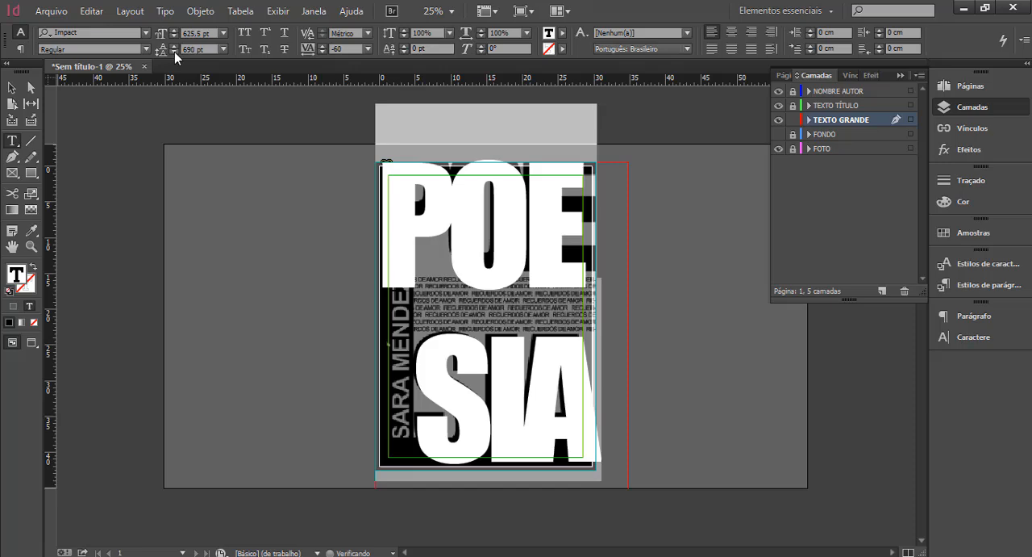
{"action": "left_click", "coordinate": [174, 52]}
{"action": "left_click", "coordinate": [174, 52]}
{"action": "left_click", "coordinate": [174, 52]}
{"action": "left_click", "coordinate": [174, 51]}
{"action": "left_click", "coordinate": [175, 52]}
{"action": "left_click", "coordinate": [174, 52]}
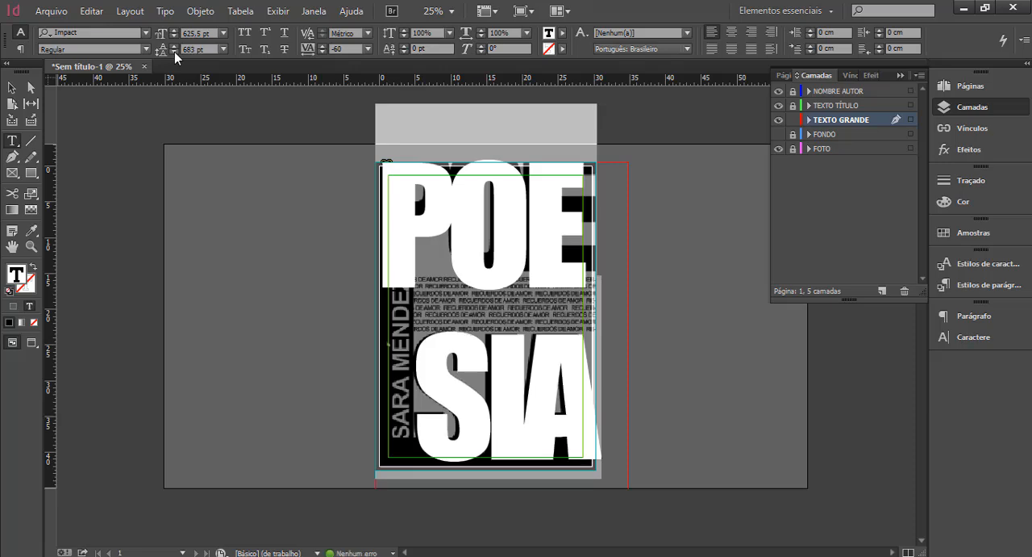
{"action": "left_click", "coordinate": [322, 50]}
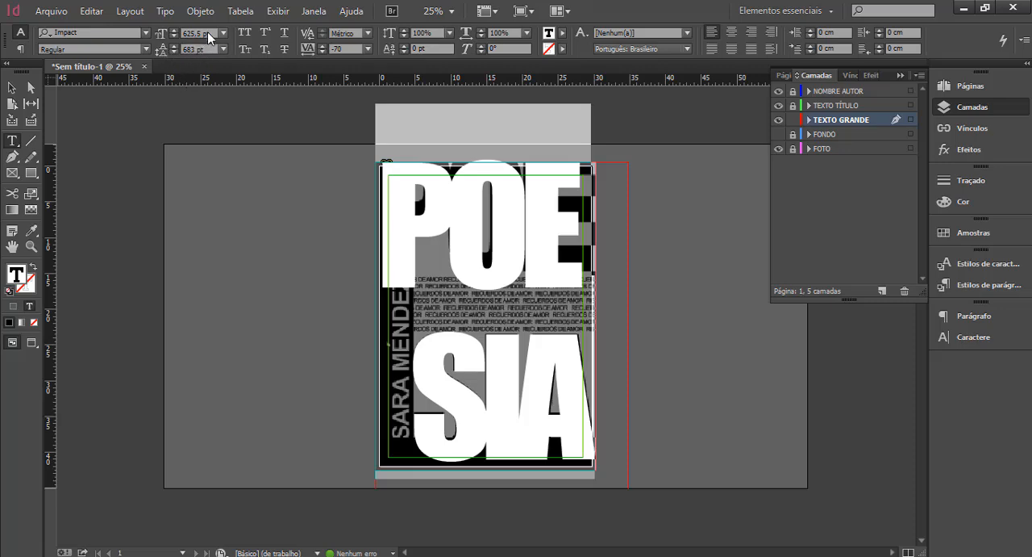
Shrink the text frame to about 30.7 cm wide and 42.5 cm high, fitting it to the page.
{"action": "left_click", "coordinate": [12, 89]}
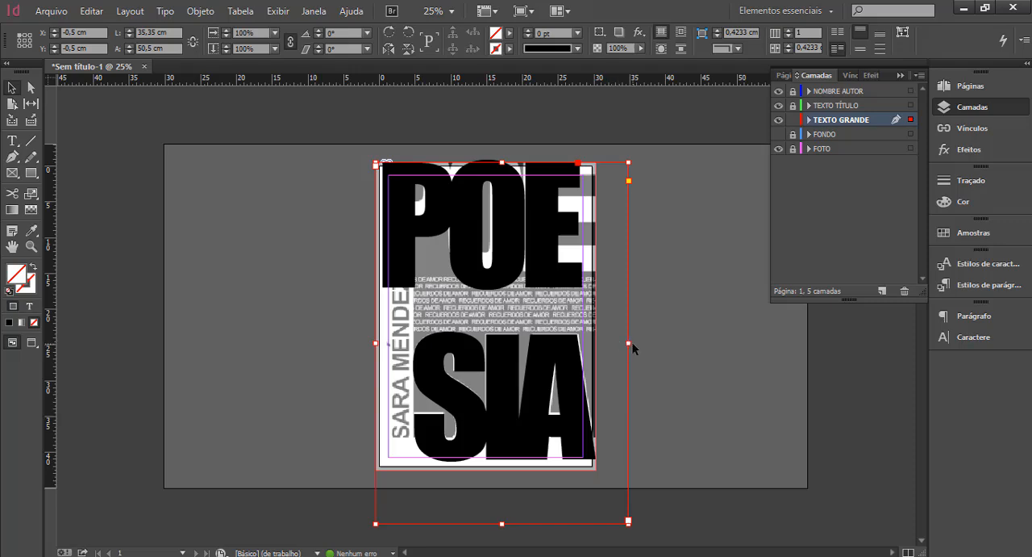
{"action": "left_click_drag", "start_coordinate": [630, 344], "coordinate": [597, 342]}
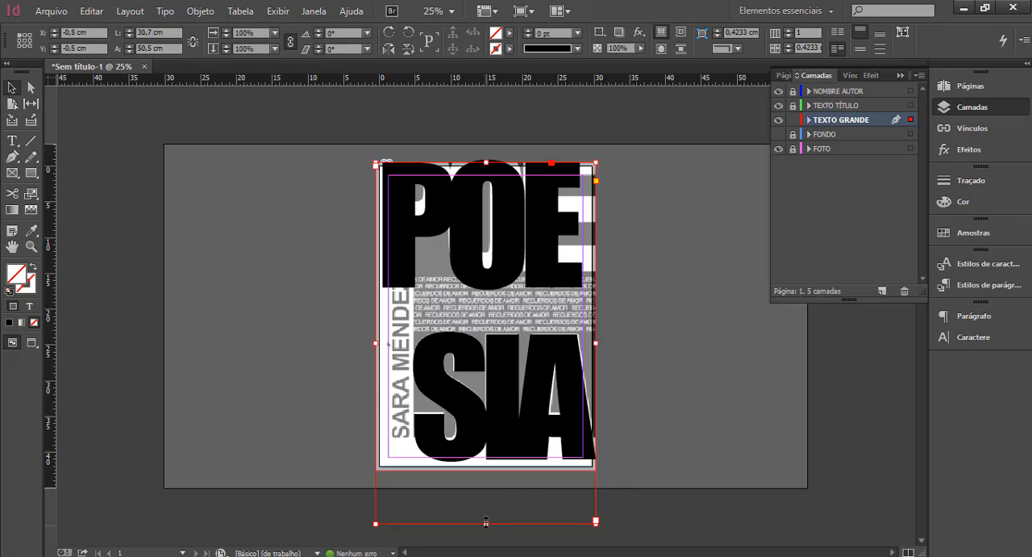
{"action": "left_click_drag", "start_coordinate": [488, 523], "coordinate": [482, 466]}
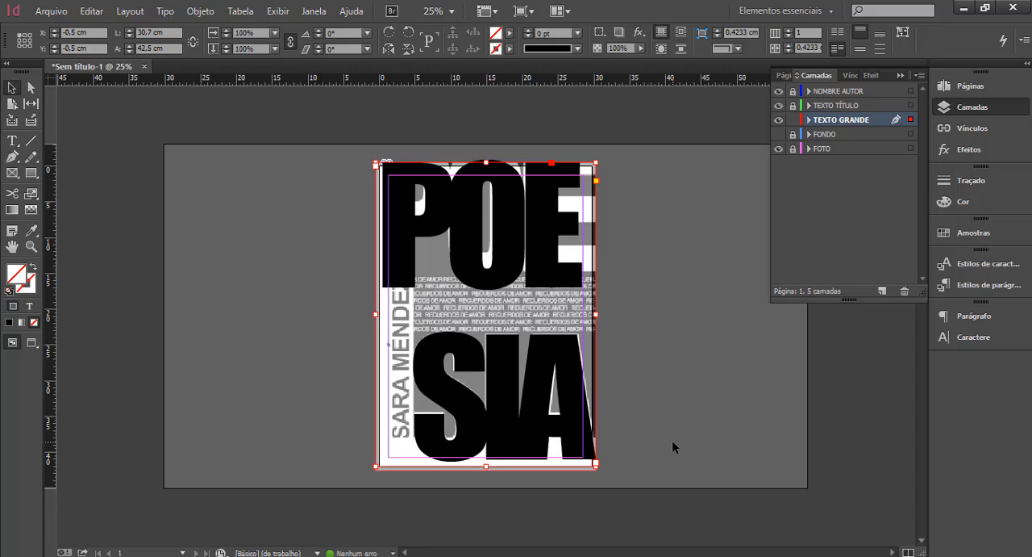
Nudge the text frame up to about Y -2.65 cm to match the large letters to the reference.
{"action": "key", "text": "Up"}
{"action": "key", "text": "Up"}
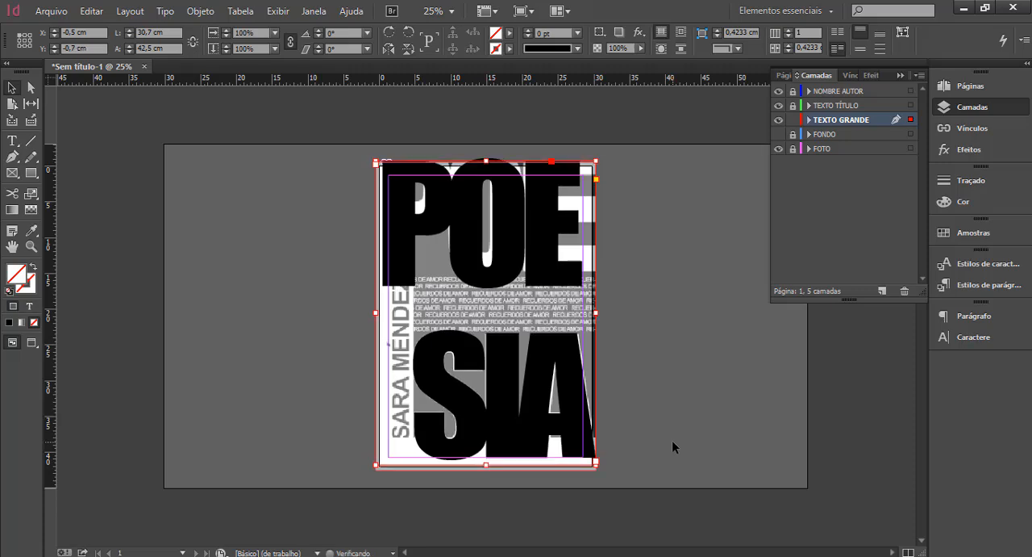
{"action": "key", "text": "Up"}
{"action": "key", "text": "Up"}
{"action": "key", "text": "Up"}
{"action": "key", "text": "Up"}
{"action": "key", "text": "Up"}
{"action": "key", "text": "Up"}
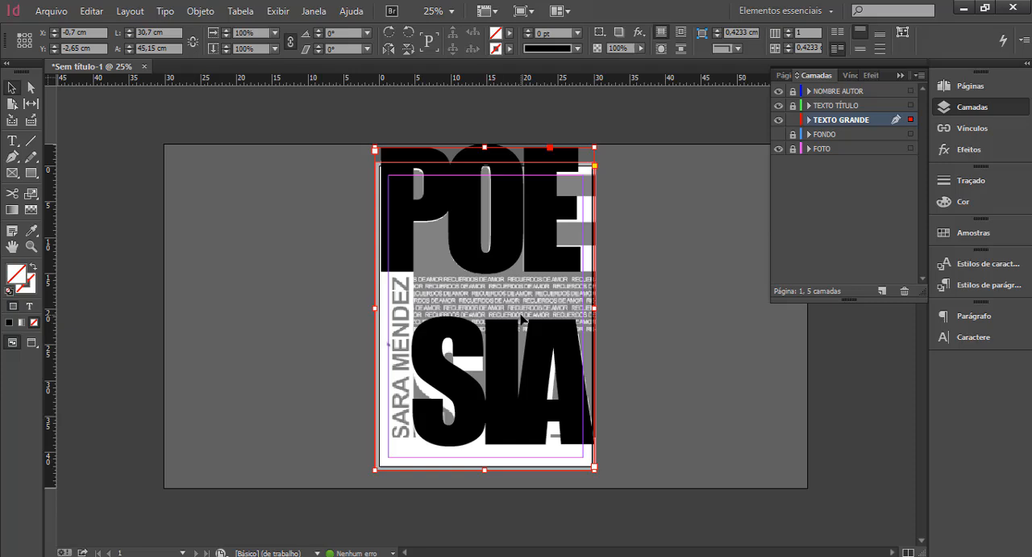
Set the leading of the whole POE SIA text to 744 pt, lowering the SIA line to match the reference.
{"action": "left_click", "coordinate": [11, 144]}
{"action": "double_click", "coordinate": [510, 385]}
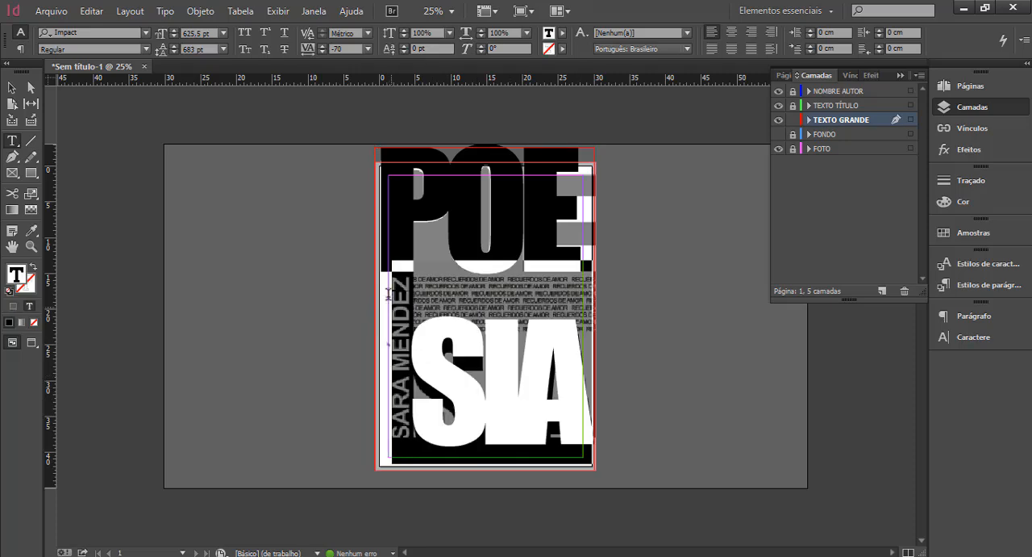
{"action": "left_click", "coordinate": [389, 295]}
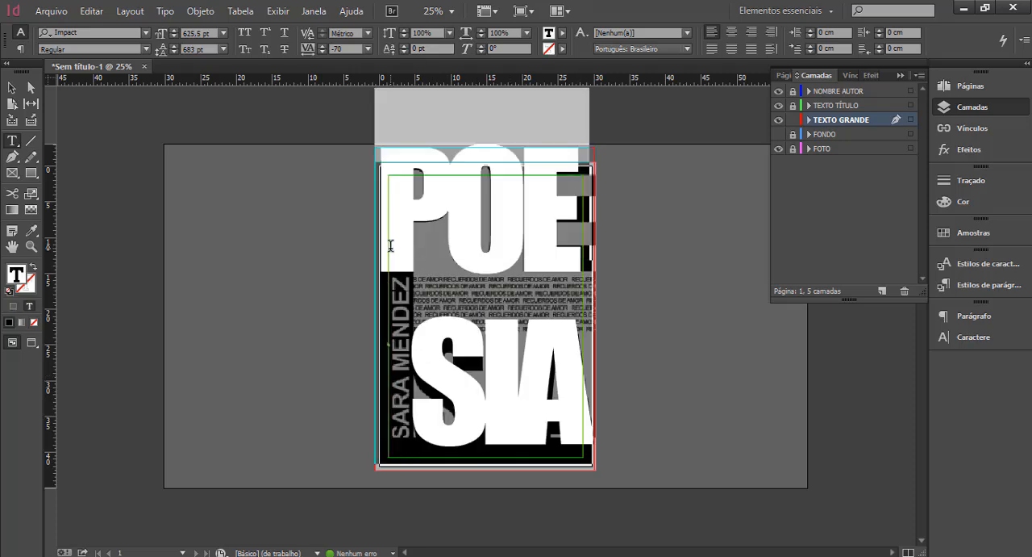
{"action": "left_click", "coordinate": [174, 46]}
{"action": "left_click", "coordinate": [174, 46]}
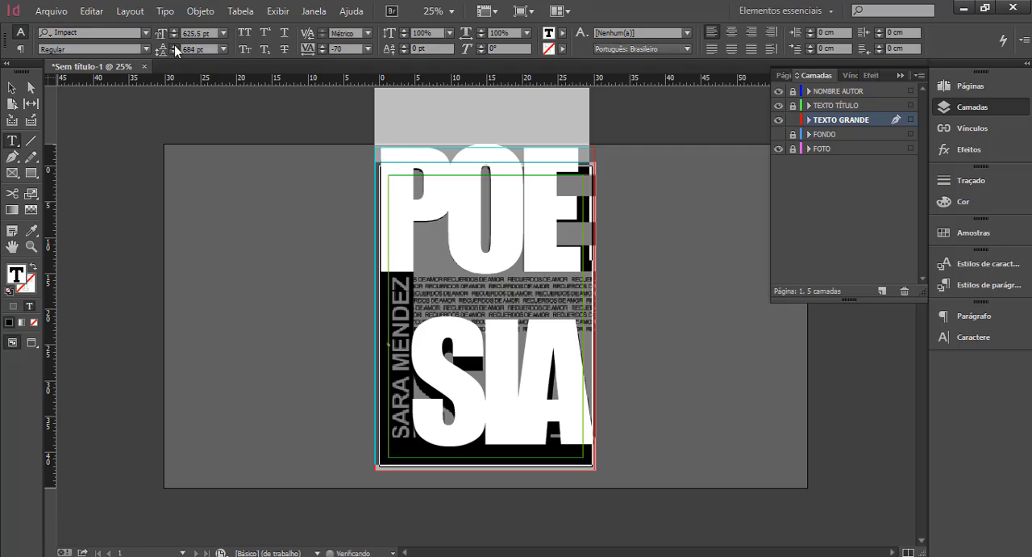
{"action": "left_click", "coordinate": [174, 46]}
{"action": "left_click", "coordinate": [174, 46]}
{"action": "left_click", "coordinate": [174, 46]}
{"action": "left_click", "coordinate": [175, 46]}
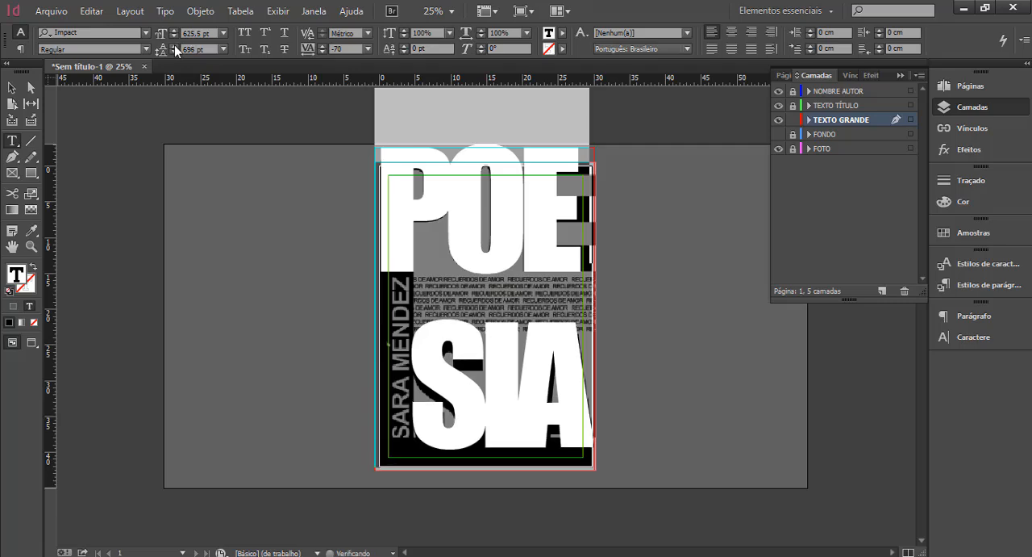
{"action": "left_click", "coordinate": [174, 46]}
{"action": "left_click", "coordinate": [174, 46]}
{"action": "left_click", "coordinate": [175, 46]}
{"action": "left_click", "coordinate": [175, 46]}
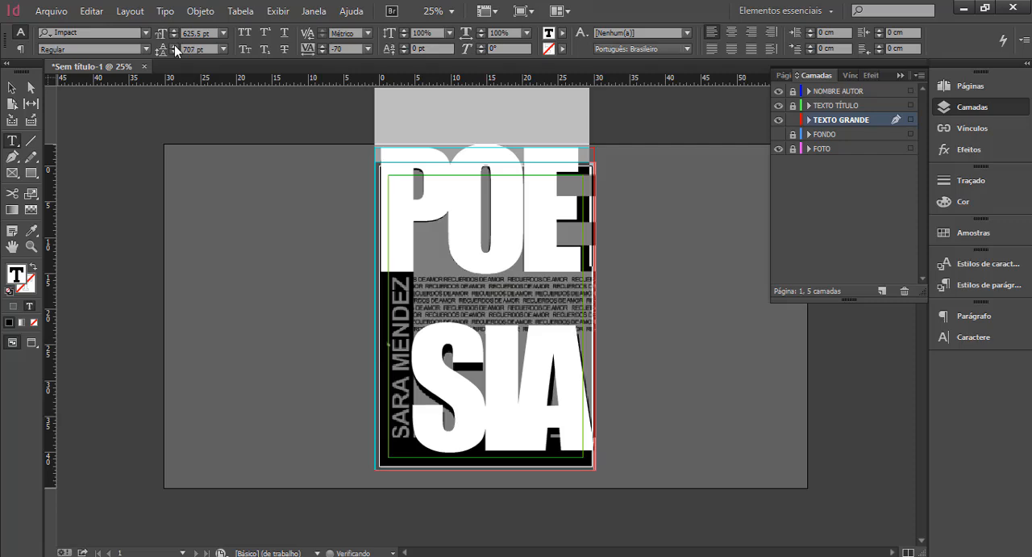
{"action": "left_click", "coordinate": [174, 46]}
{"action": "key", "text": "Escape"}
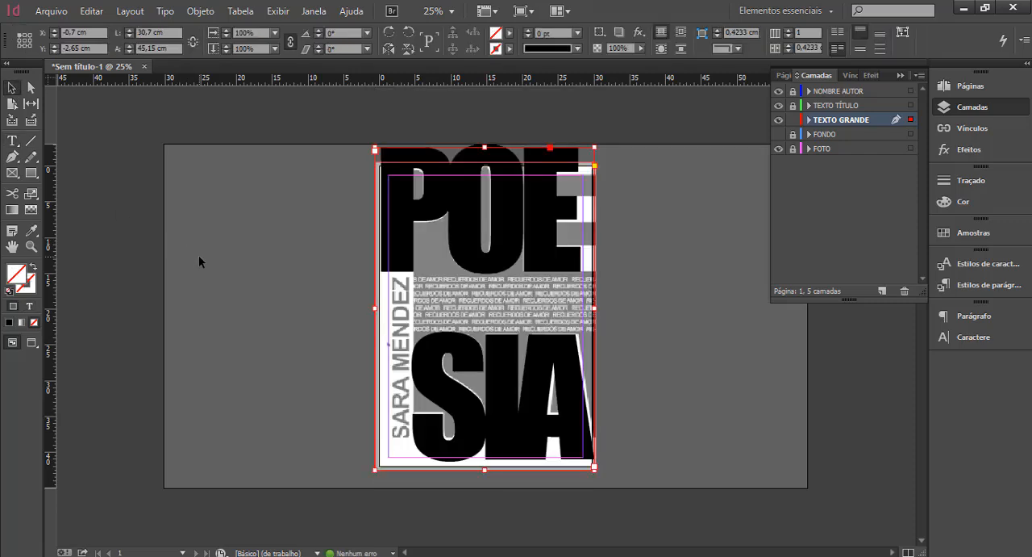
{"action": "left_click", "coordinate": [222, 296]}
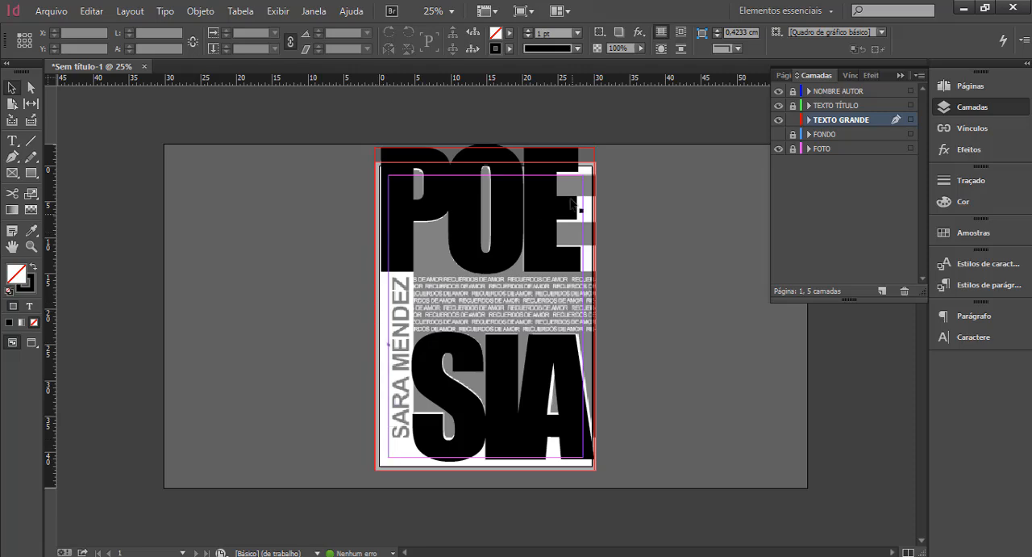
Fill the whole POE SIA text with [Papel], and display the FONDO layer instead of the FOTO layer.
{"action": "left_click", "coordinate": [586, 276]}
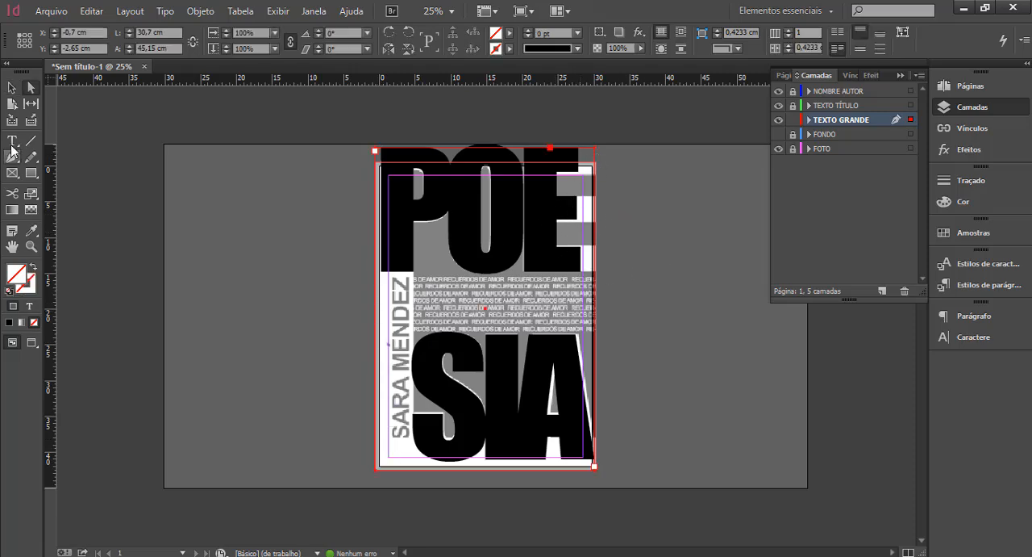
{"action": "left_click", "coordinate": [12, 142]}
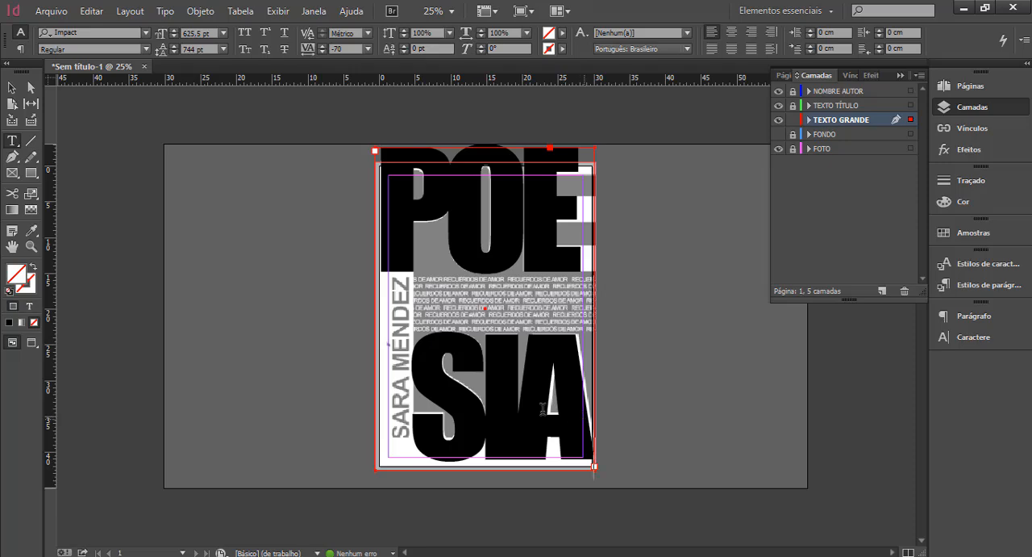
{"action": "left_click_drag", "start_coordinate": [543, 408], "coordinate": [388, 228]}
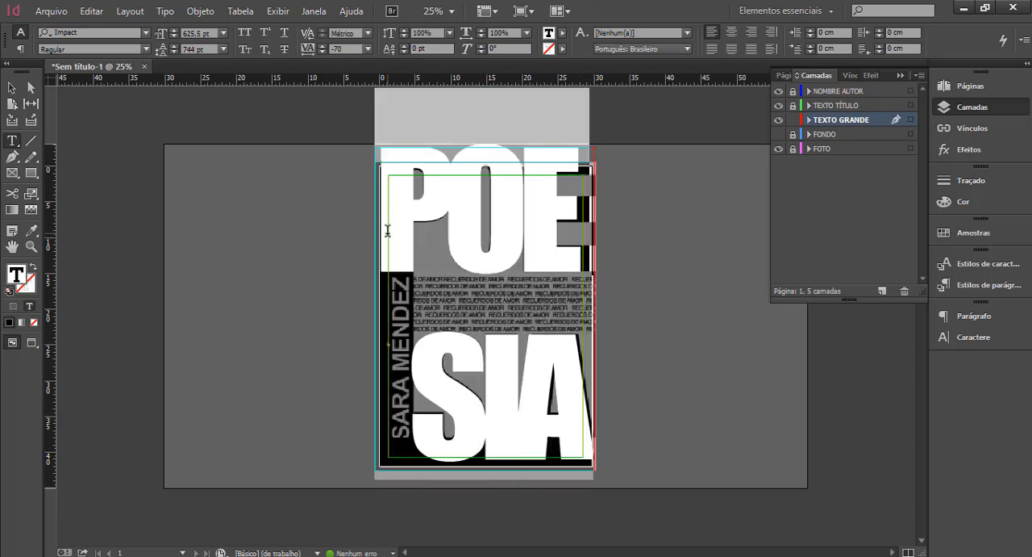
{"action": "left_click", "coordinate": [562, 36]}
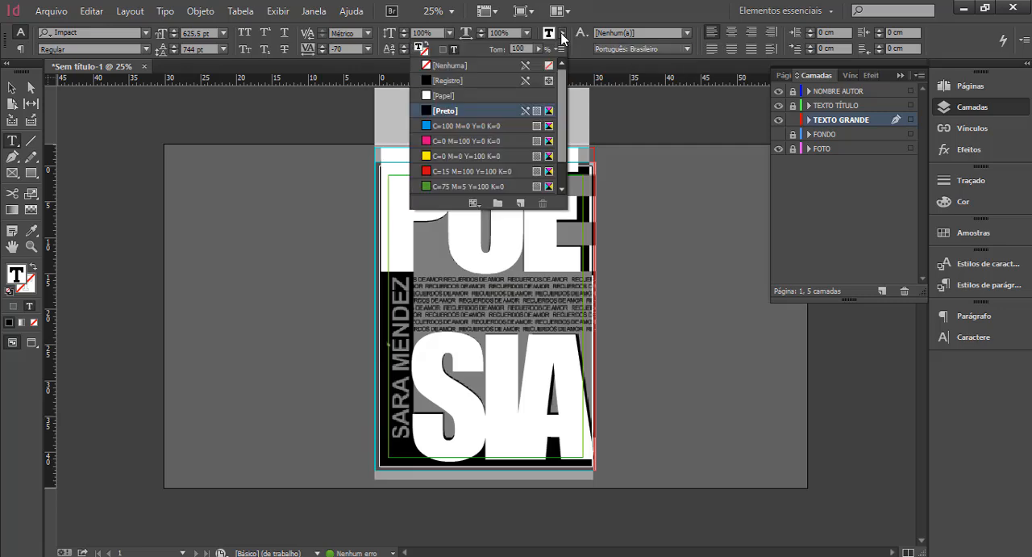
{"action": "left_click", "coordinate": [461, 95]}
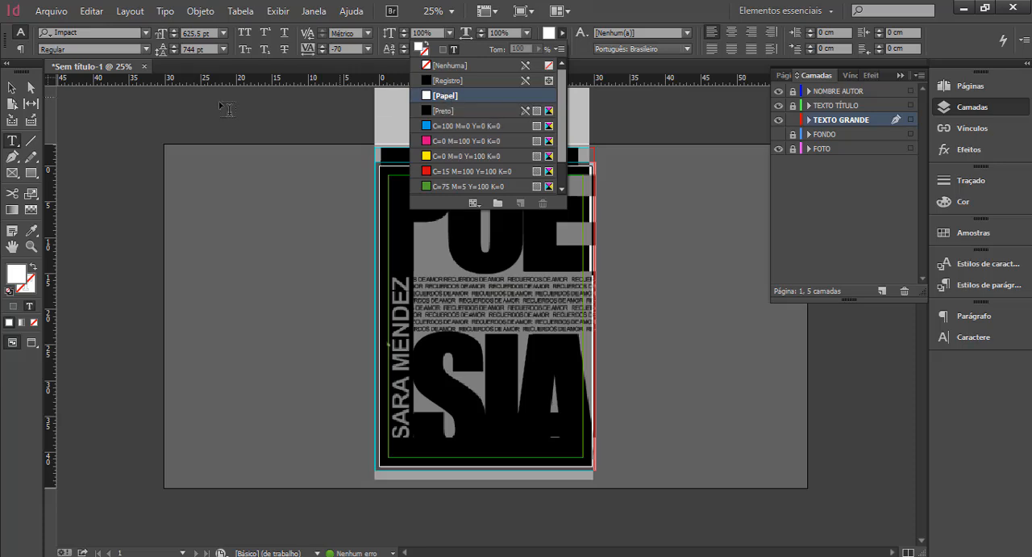
{"action": "left_click", "coordinate": [12, 88]}
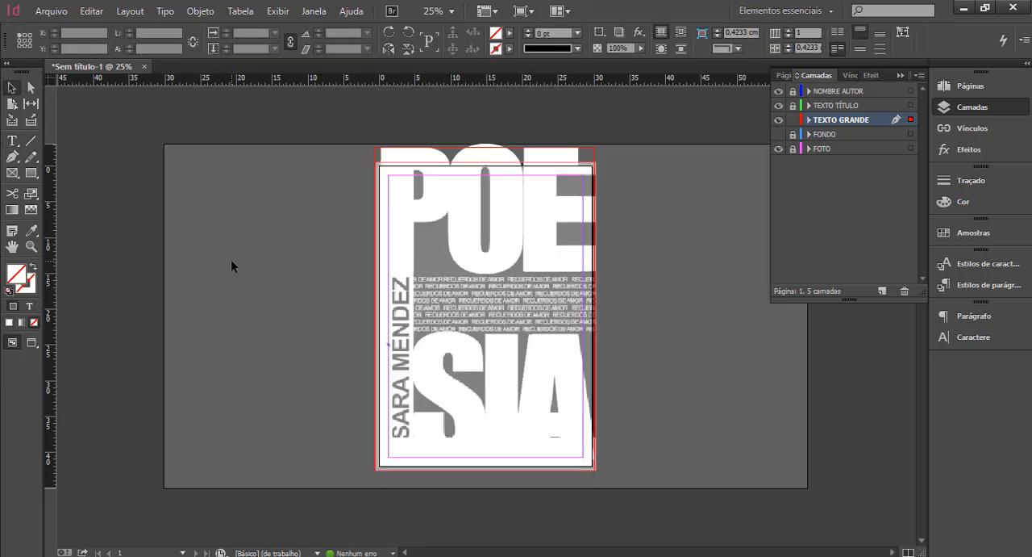
{"action": "key", "text": "Escape"}
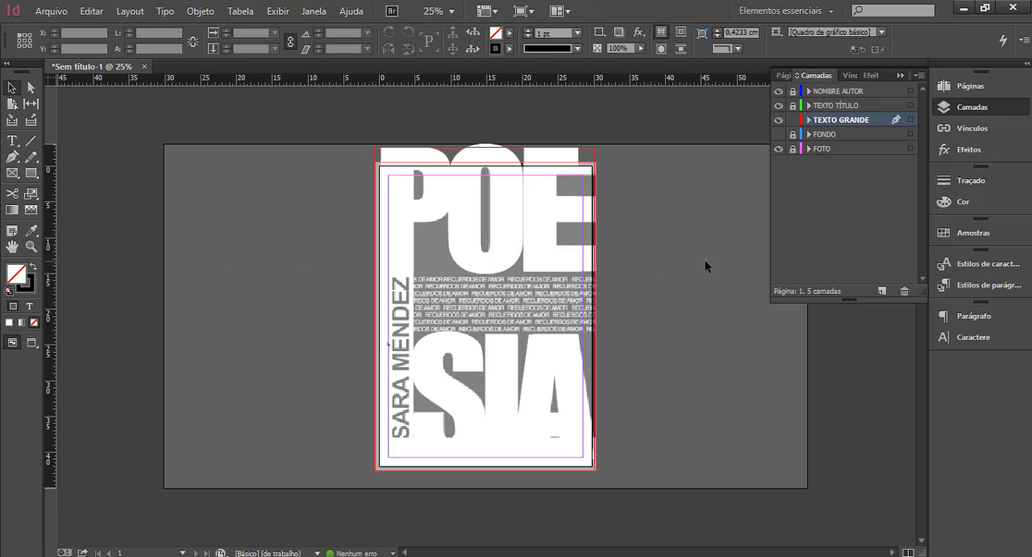
{"action": "left_click", "coordinate": [779, 150]}
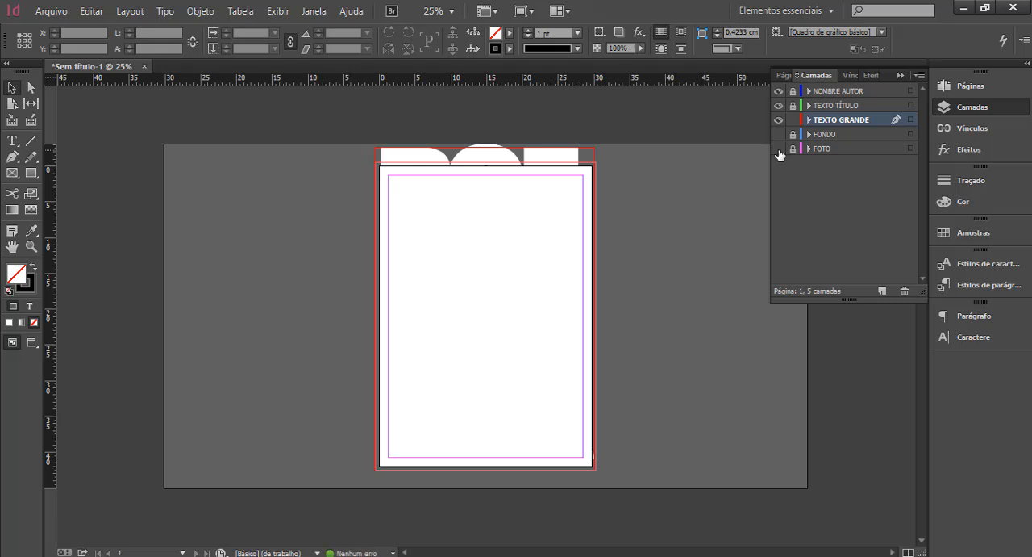
{"action": "left_click", "coordinate": [778, 134]}
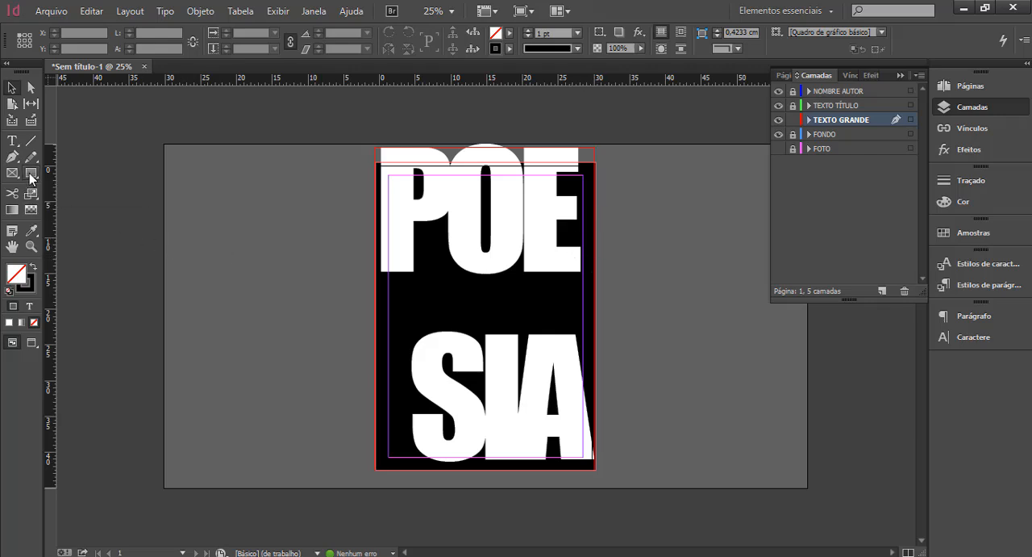
Draw a [Papel] rectangle without stroke, about 7.9 × 3.45 cm, extending the E's top arm to the right bleed edge.
{"action": "left_click", "coordinate": [509, 33]}
{"action": "left_click", "coordinate": [395, 97]}
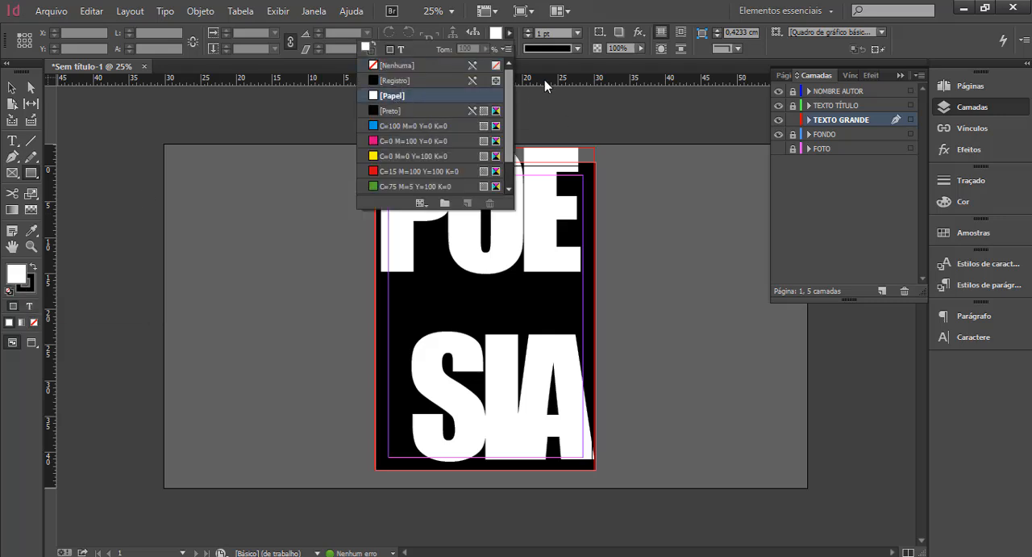
{"action": "left_click", "coordinate": [509, 49]}
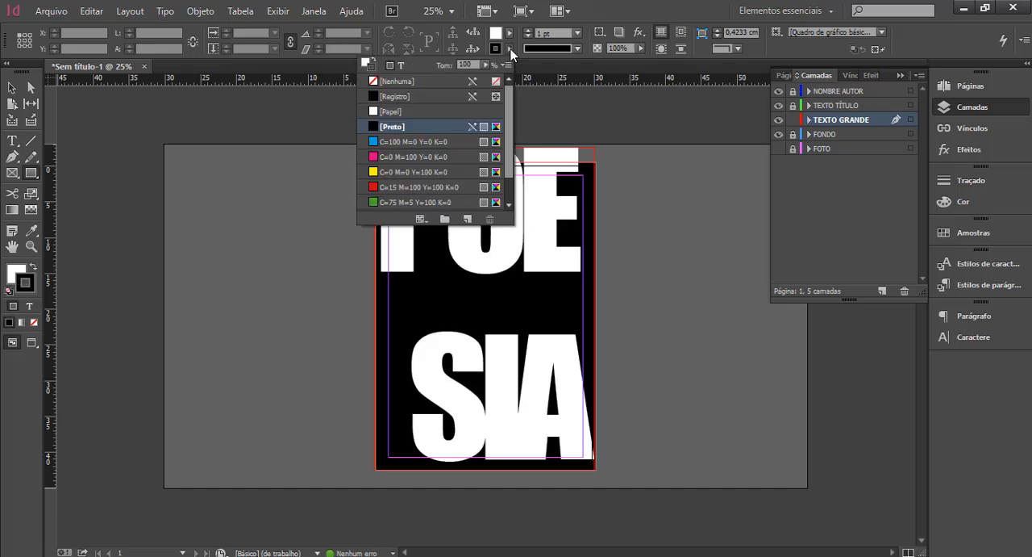
{"action": "left_click", "coordinate": [403, 82]}
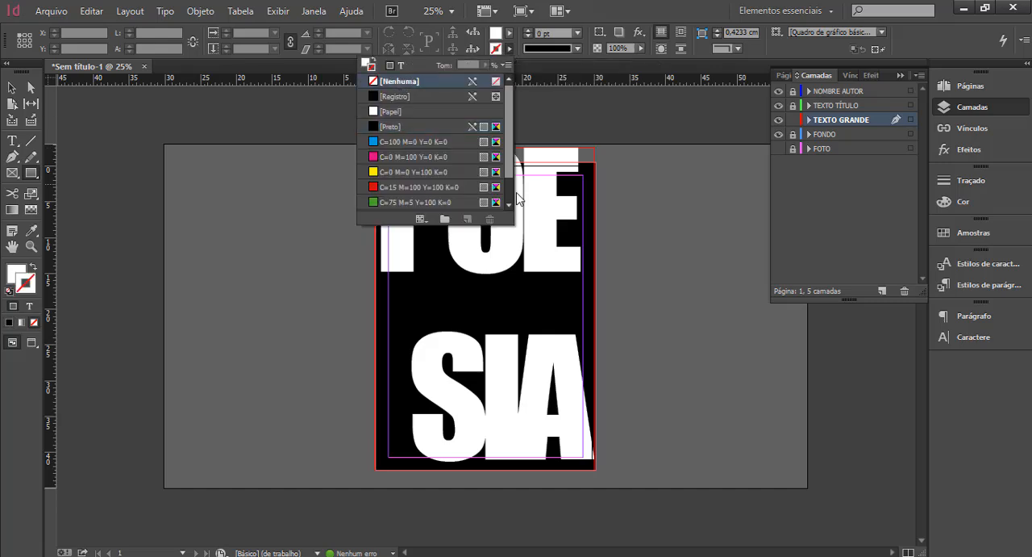
{"action": "left_click", "coordinate": [579, 181]}
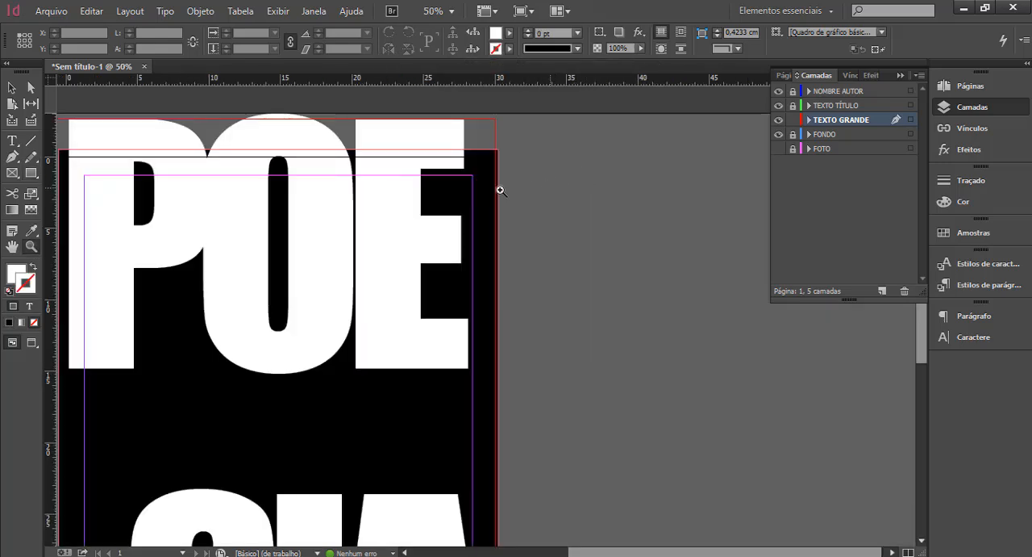
{"action": "left_click", "coordinate": [436, 202]}
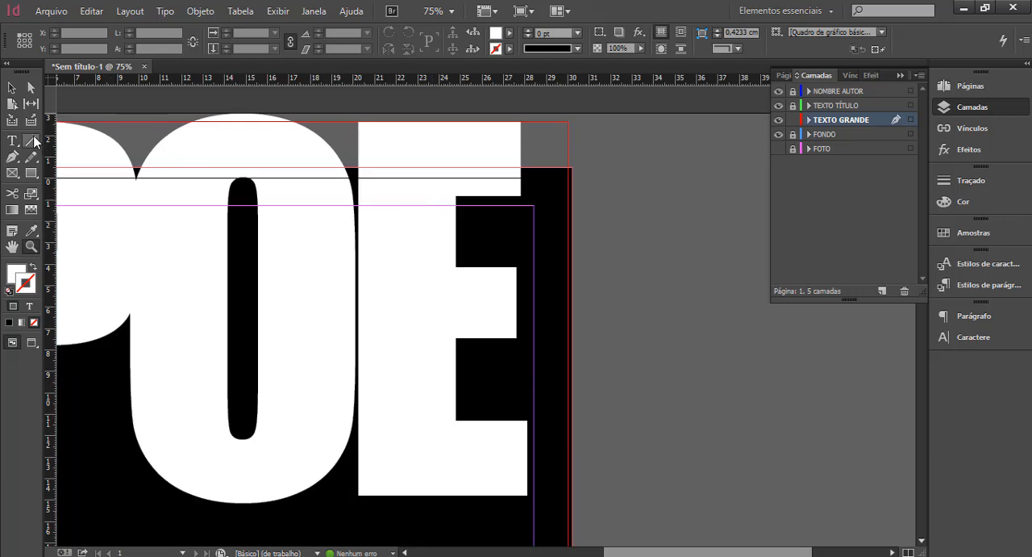
{"action": "left_click", "coordinate": [31, 173]}
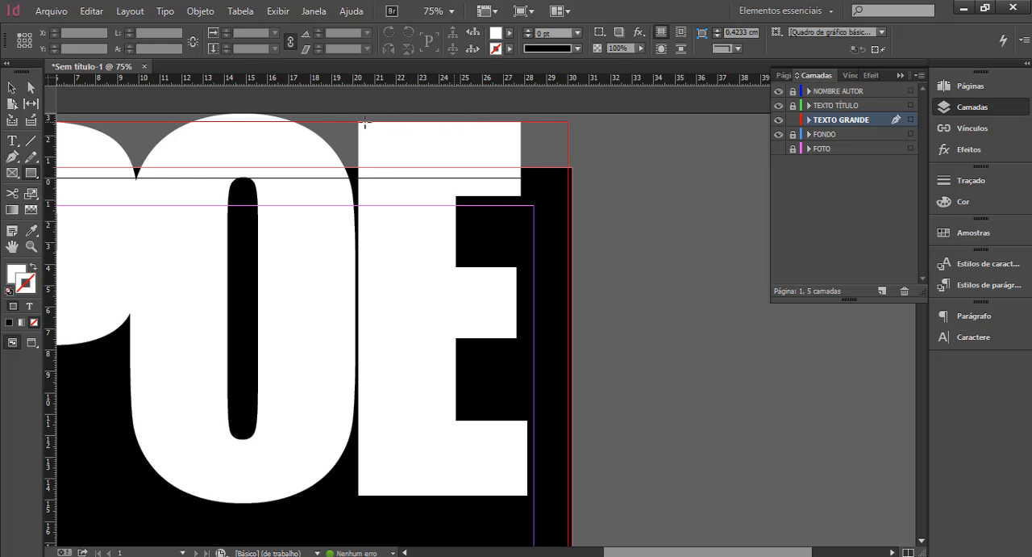
{"action": "left_click_drag", "start_coordinate": [402, 122], "coordinate": [573, 195]}
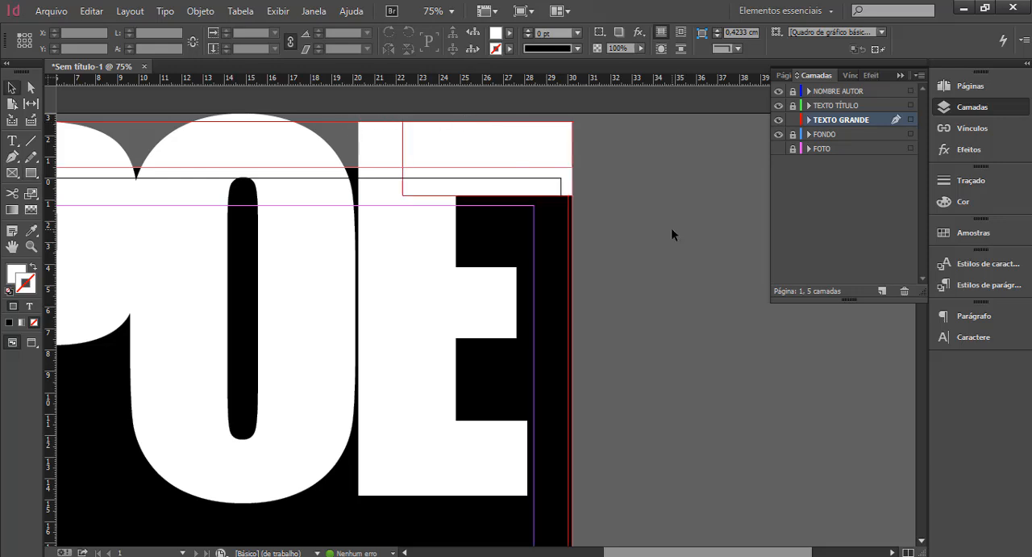
Duplicate the top arm's rectangle and align the copy over the E's bottom arm, reaching the right bleed edge.
{"action": "left_click", "coordinate": [477, 163]}
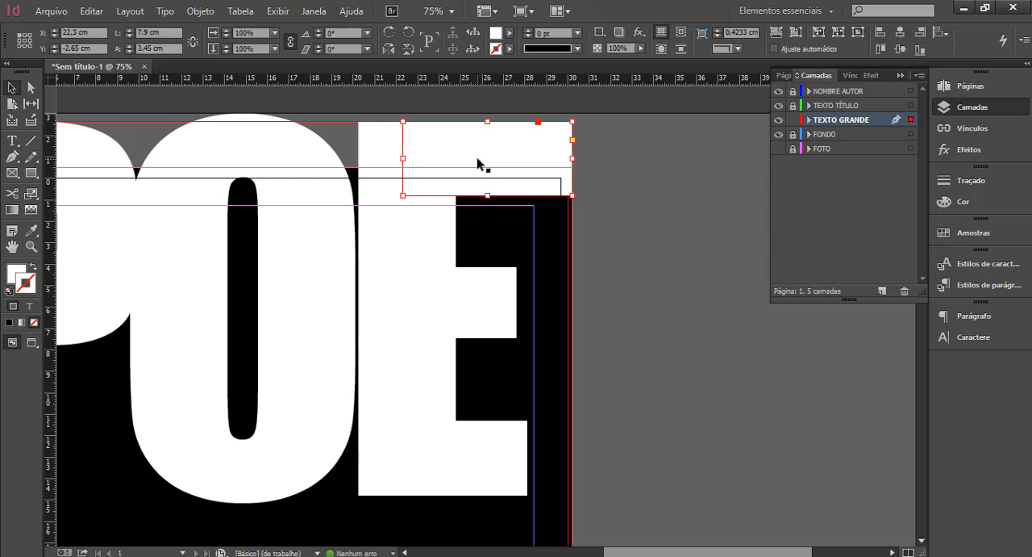
{"action": "key", "text": "ctrl+c"}
{"action": "key", "text": "ctrl+v"}
{"action": "left_click_drag", "start_coordinate": [506, 296], "coordinate": [507, 426]}
{"action": "left_click", "coordinate": [614, 425]}
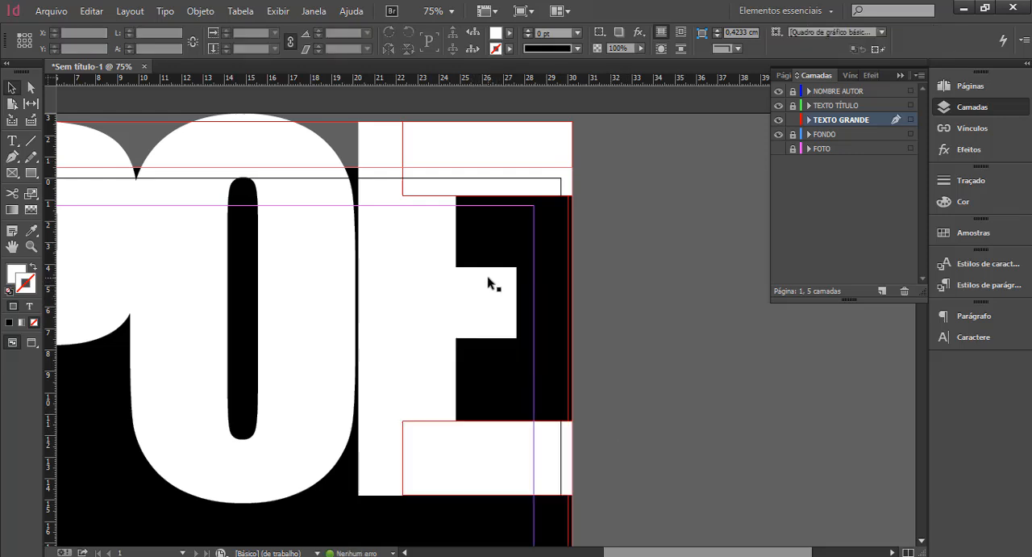
Draw a [Papel] rectangle about 5.65 × 3.3 cm, extending the E's middle arm to the right bleed edge.
{"action": "left_click", "coordinate": [30, 172]}
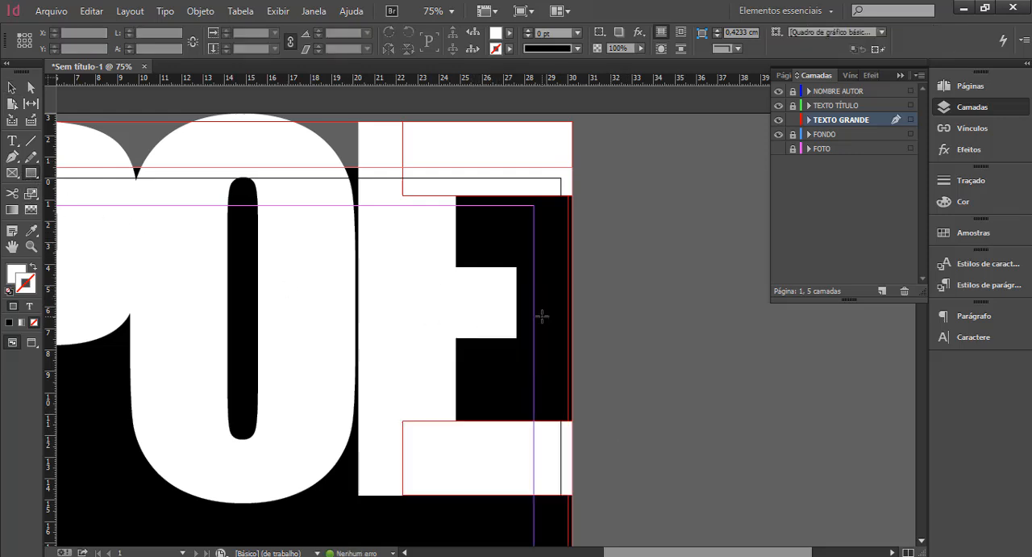
{"action": "mouse_move", "coordinate": [449, 267]}
{"action": "left_mouse_down"}
{"action": "mouse_move", "coordinate": [533, 292]}
{"action": "mouse_move", "coordinate": [572, 337]}
{"action": "left_mouse_up"}
{"action": "left_click", "coordinate": [12, 87]}
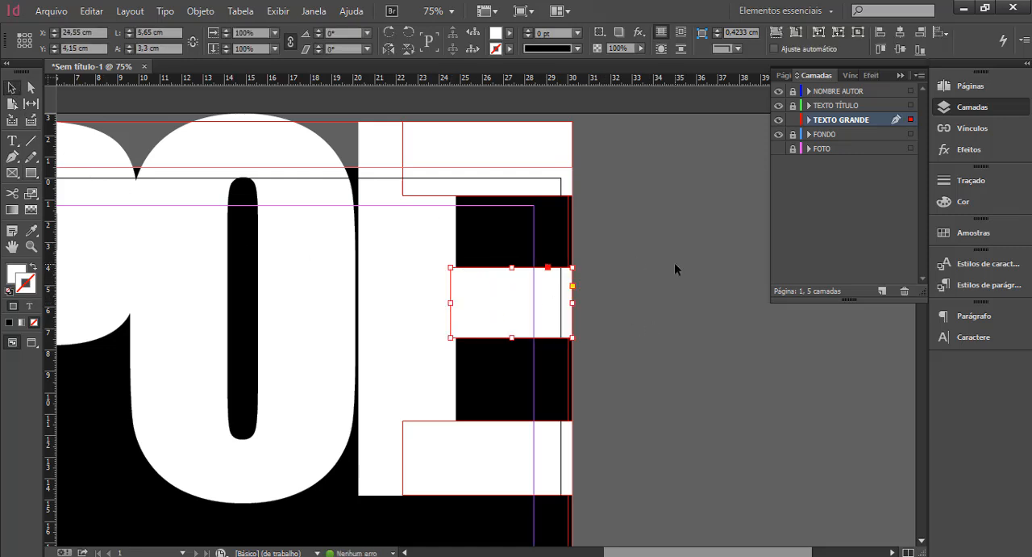
{"action": "left_click", "coordinate": [675, 262]}
Draw a [Papel] vertical bar about 4.6 cm wide and 45.3 cm high over the P's stem, reaching the bottom bleed edge.
{"action": "left_click", "coordinate": [30, 246]}
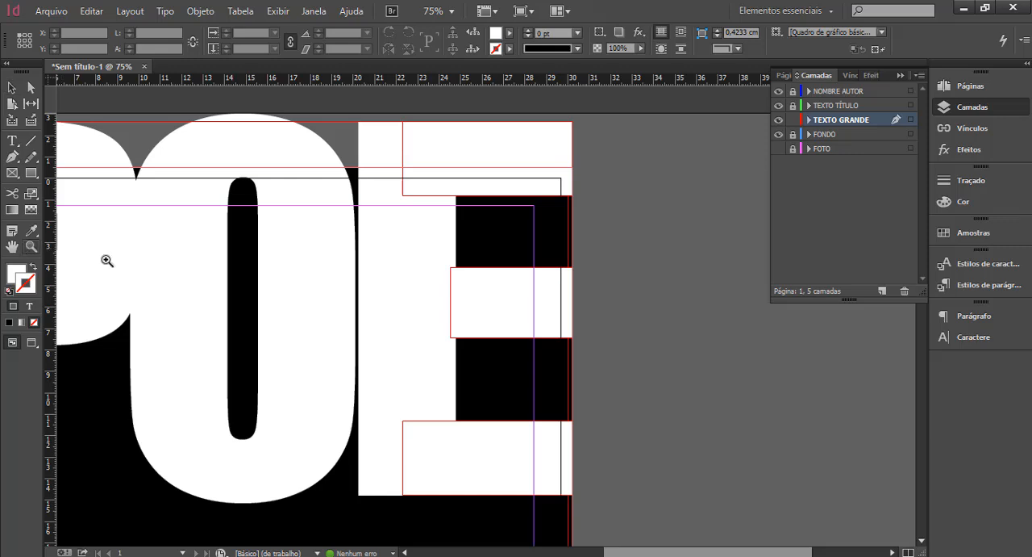
{"action": "left_click", "coordinate": [452, 264], "text": "alt"}
{"action": "left_click", "coordinate": [469, 297], "text": "alt"}
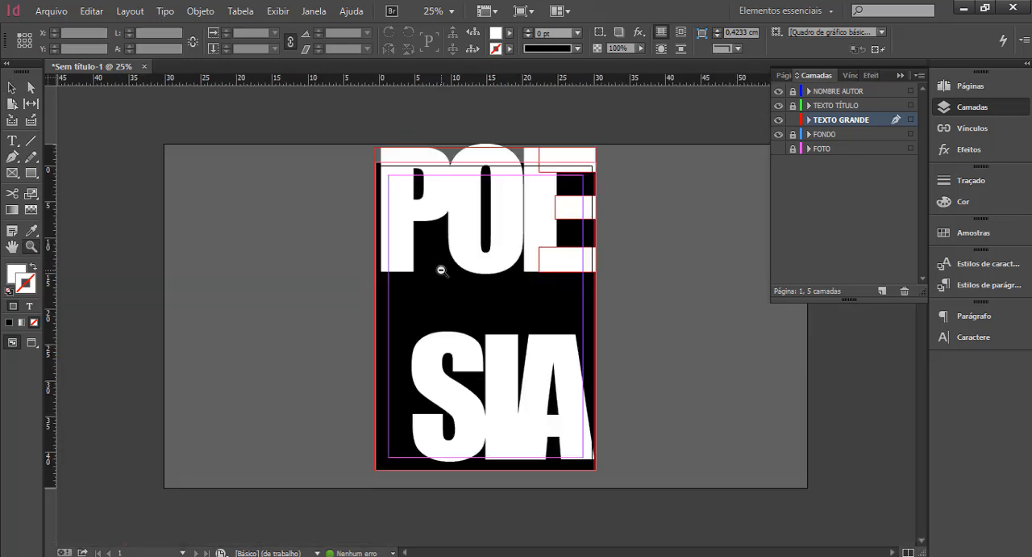
{"action": "key", "text": "v"}
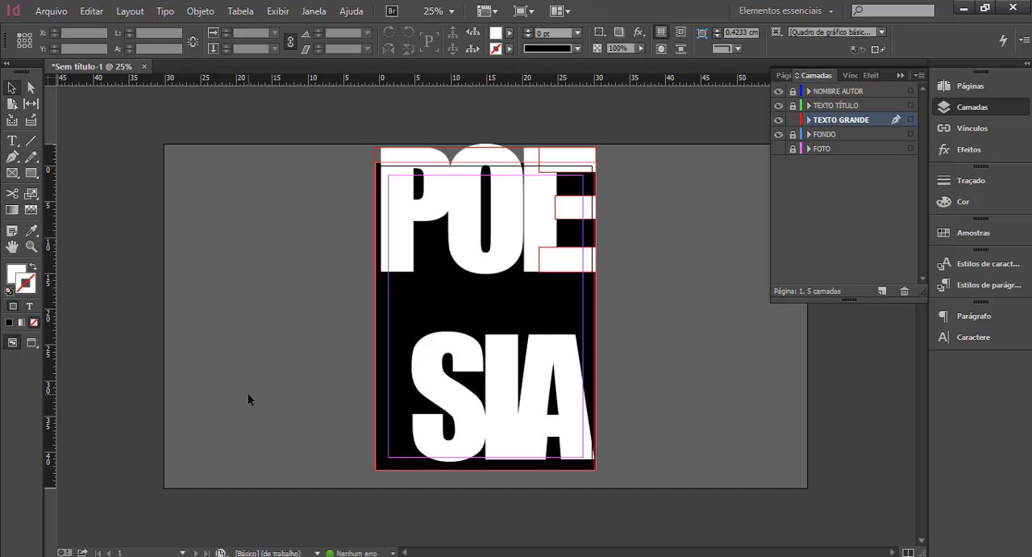
{"action": "left_click", "coordinate": [30, 173]}
{"action": "mouse_move", "coordinate": [381, 147]}
{"action": "left_mouse_down"}
{"action": "mouse_move", "coordinate": [419, 438]}
{"action": "mouse_move", "coordinate": [413, 479]}
{"action": "mouse_move", "coordinate": [416, 470]}
{"action": "left_mouse_up"}
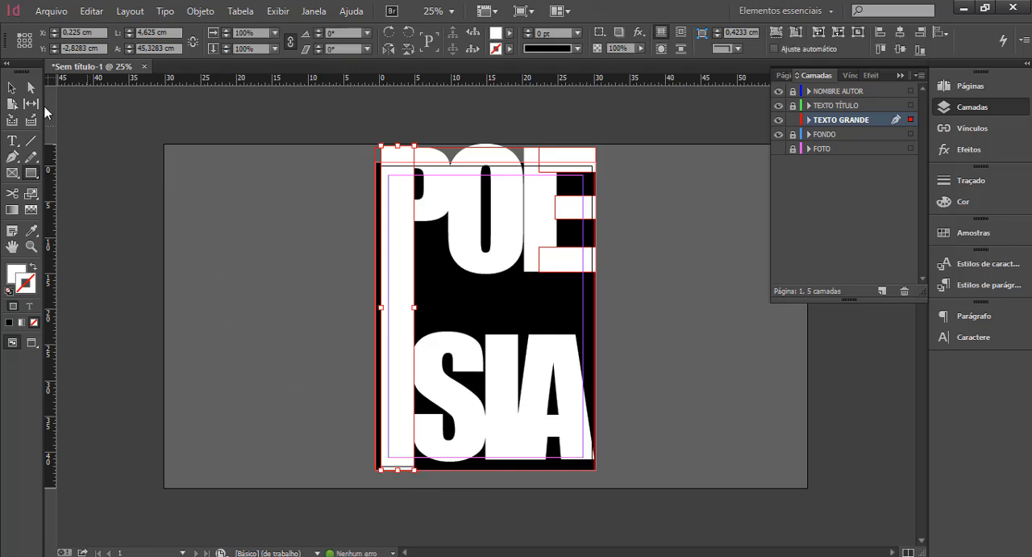
Widen the vertical bar to 5.35 cm by extending its left side to the bleed edge, and display FOTO instead of FONDO.
{"action": "left_click", "coordinate": [13, 87]}
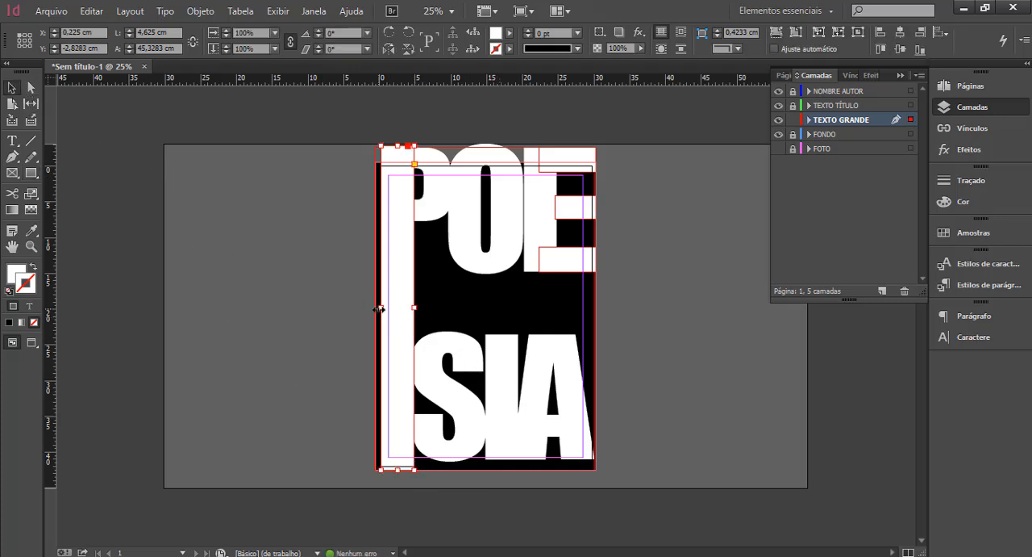
{"action": "left_click_drag", "start_coordinate": [379, 308], "coordinate": [376, 312]}
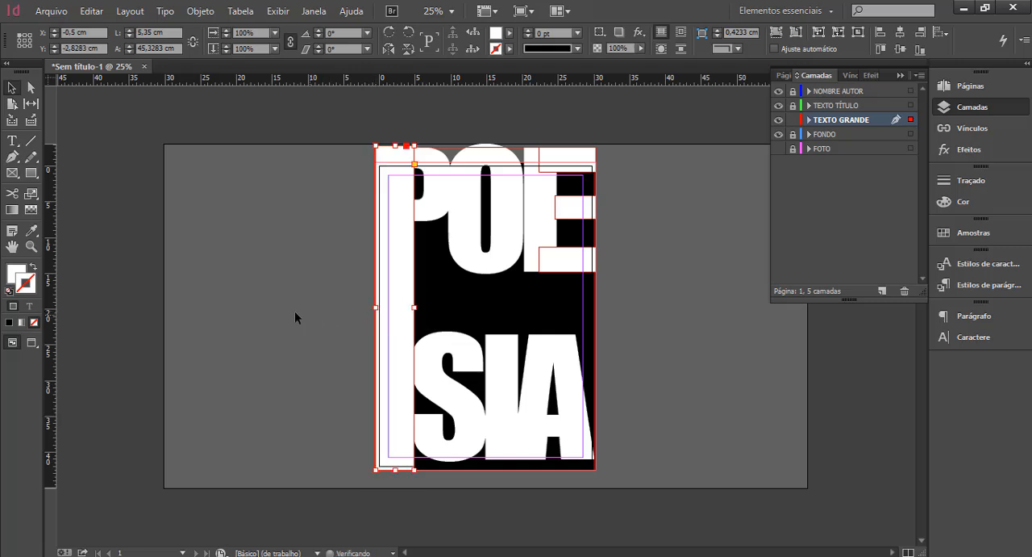
{"action": "left_click", "coordinate": [295, 312]}
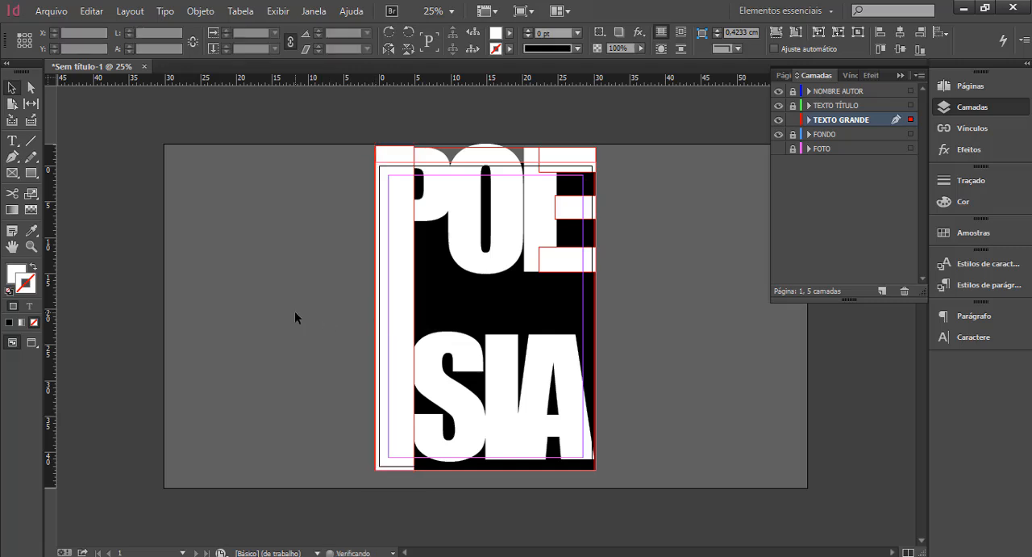
{"action": "left_click", "coordinate": [779, 134]}
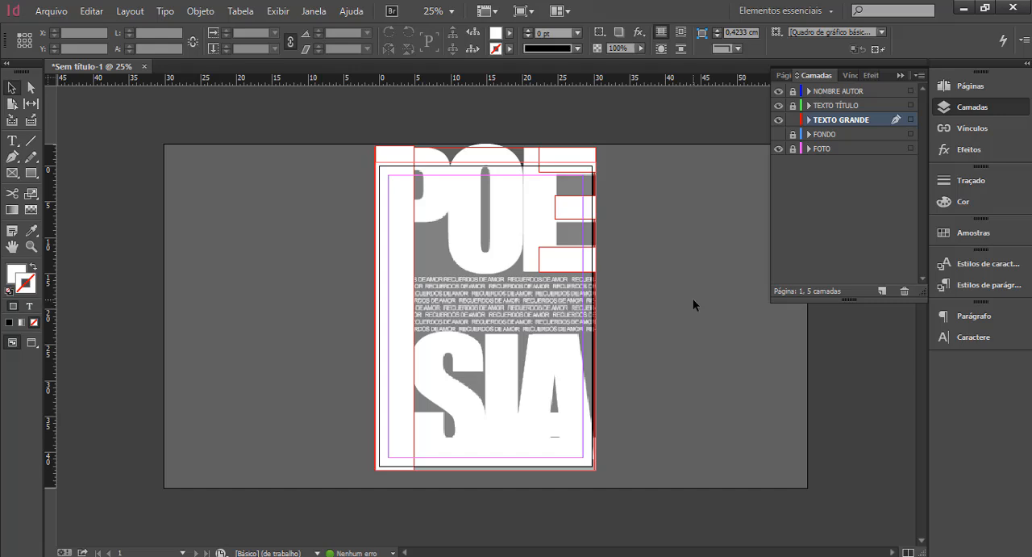
Lower the top edge of the P's vertical bar to align with the top of the lettering, making it 45.15 cm high.
{"action": "left_click", "coordinate": [30, 246]}
{"action": "left_click_drag", "start_coordinate": [423, 163], "coordinate": [435, 182]}
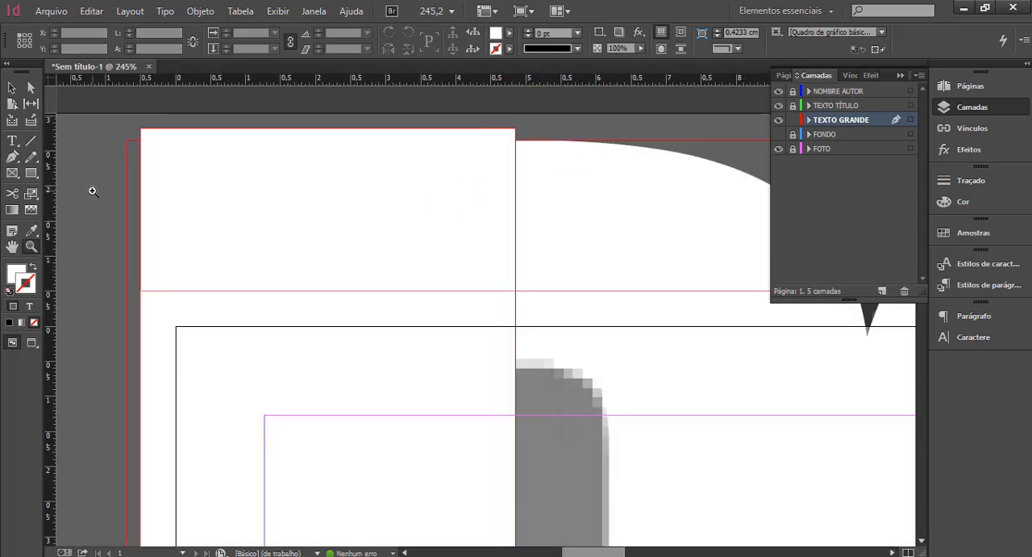
{"action": "left_click", "coordinate": [7, 89]}
{"action": "left_click", "coordinate": [242, 162]}
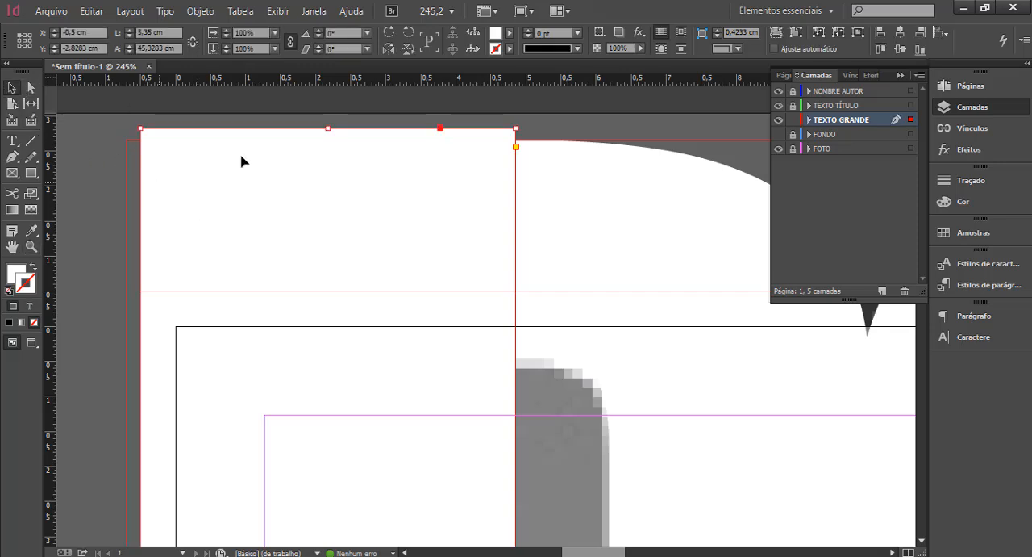
{"action": "left_click_drag", "start_coordinate": [328, 130], "coordinate": [327, 140]}
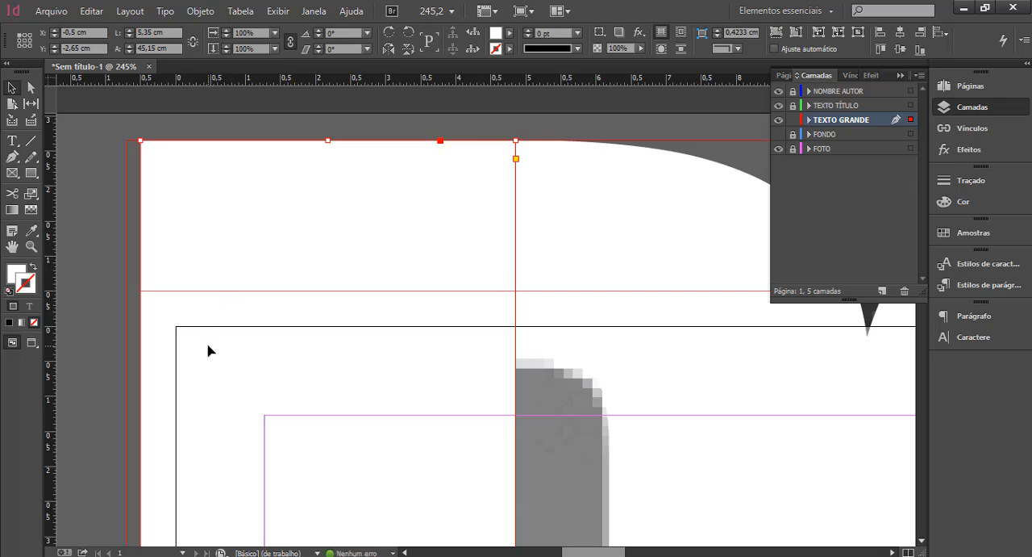
Extend the vertical bar's left side slightly outward to the outermost red edge line beyond the page.
{"action": "scroll", "coordinate": [208, 350], "scroll_direction": "down", "scroll_amount": 10}
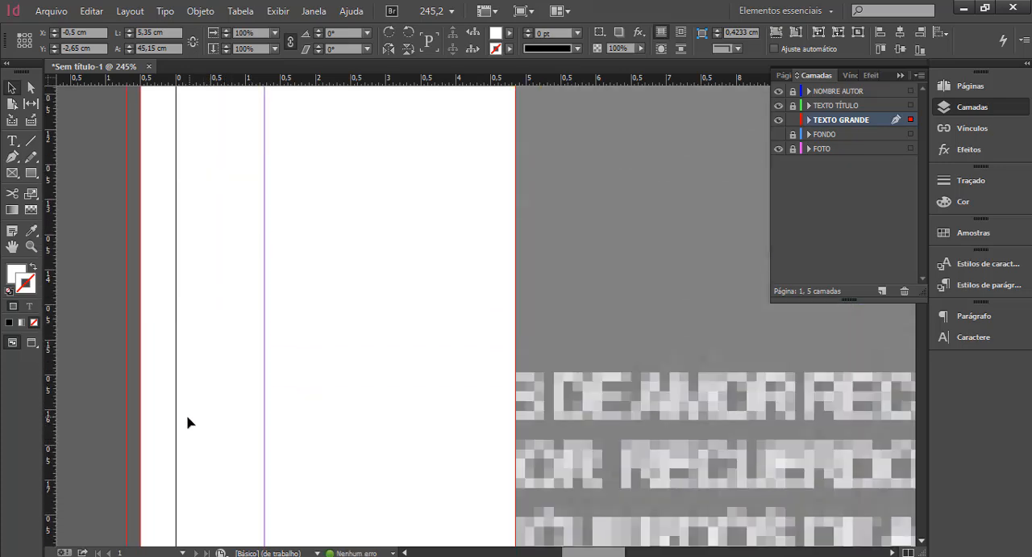
{"action": "scroll", "coordinate": [187, 423], "scroll_direction": "down", "scroll_amount": 5}
{"action": "left_click_drag", "start_coordinate": [141, 207], "coordinate": [126, 203]}
{"action": "left_click", "coordinate": [60, 239]}
{"action": "left_click", "coordinate": [31, 246]}
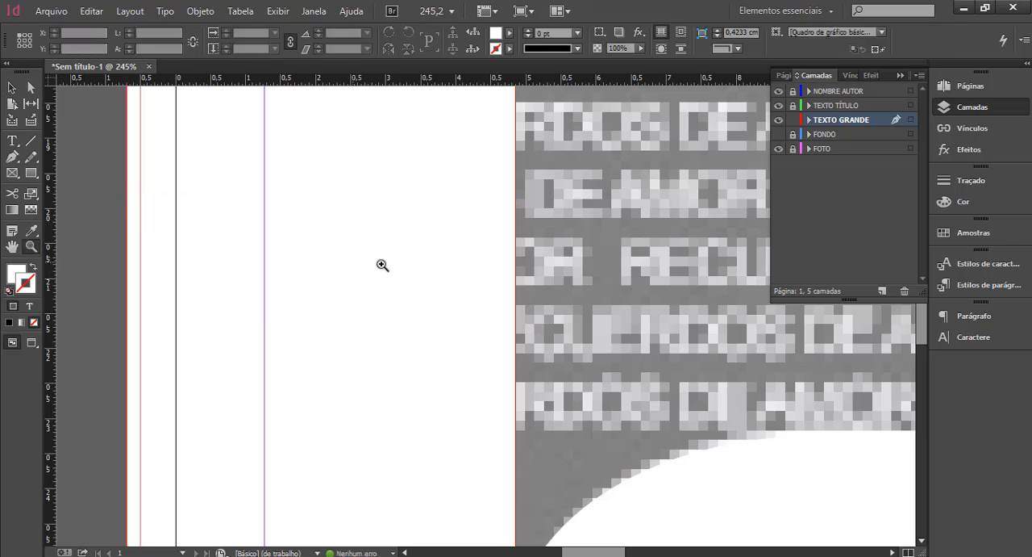
{"action": "left_click", "coordinate": [503, 254], "text": "alt"}
{"action": "left_click", "coordinate": [524, 257], "text": "alt"}
{"action": "left_click", "coordinate": [541, 259], "text": "alt"}
{"action": "left_click", "coordinate": [479, 287], "text": "alt"}
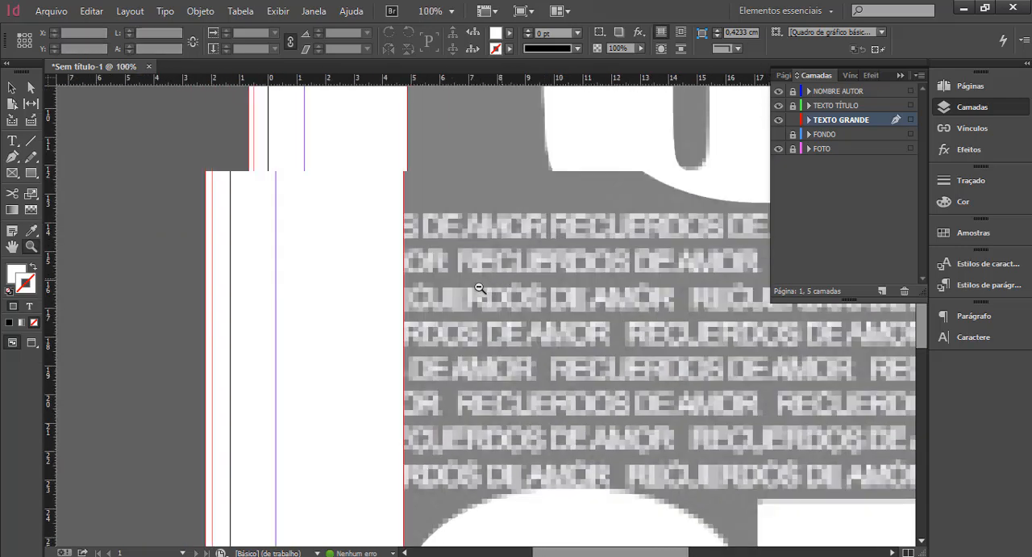
{"action": "left_click", "coordinate": [479, 287], "text": "alt"}
{"action": "left_click", "coordinate": [463, 288], "text": "alt"}
{"action": "left_click", "coordinate": [537, 296], "text": "alt"}
{"action": "left_click", "coordinate": [519, 299], "text": "alt"}
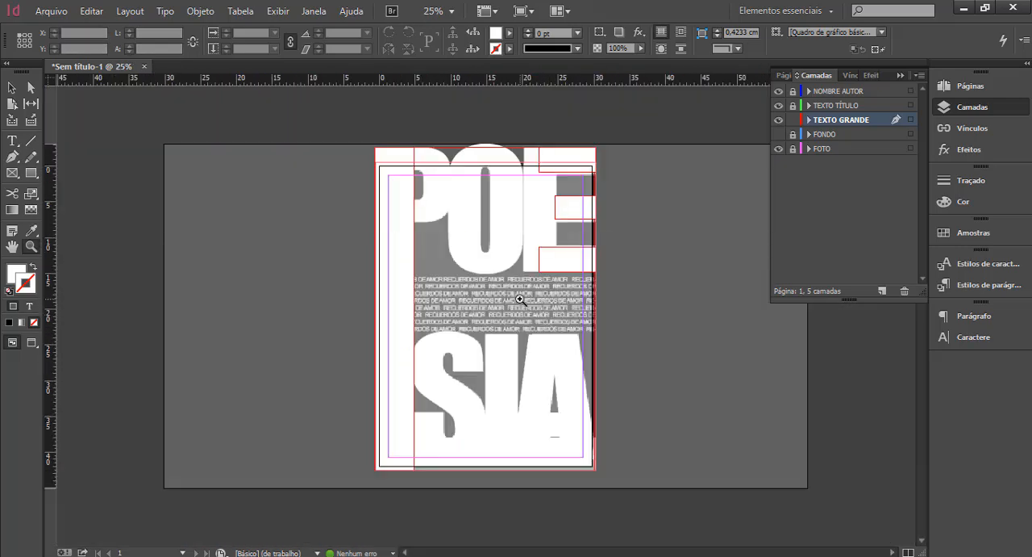
Lock the TEXTO GRANDE layer, activate and unlock TEXTO TÍTULO, and leave FONDO hidden with the reference showing.
{"action": "left_click", "coordinate": [11, 87]}
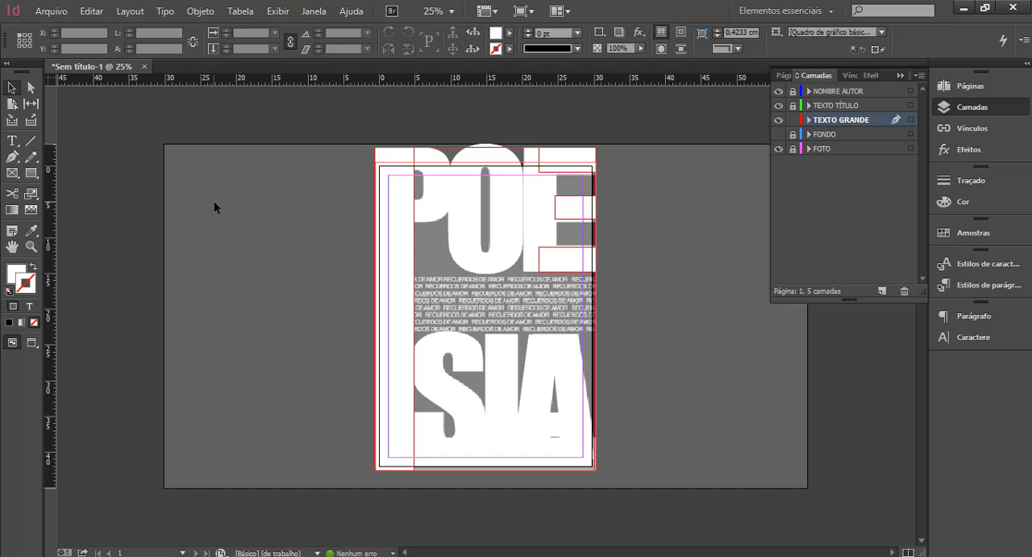
{"action": "left_click", "coordinate": [778, 133]}
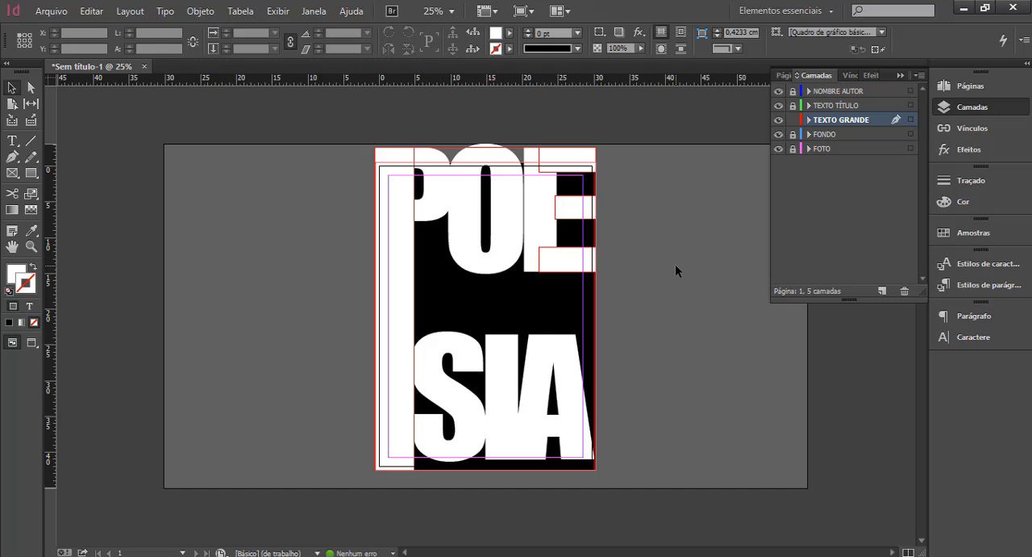
{"action": "left_click", "coordinate": [794, 121]}
{"action": "left_click", "coordinate": [850, 109]}
{"action": "left_click", "coordinate": [794, 105]}
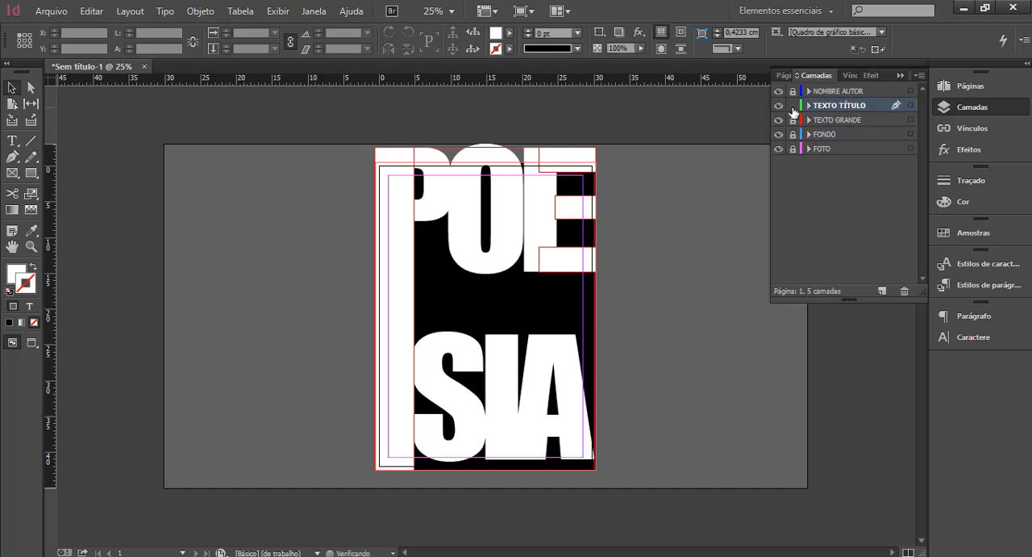
{"action": "left_click", "coordinate": [778, 133]}
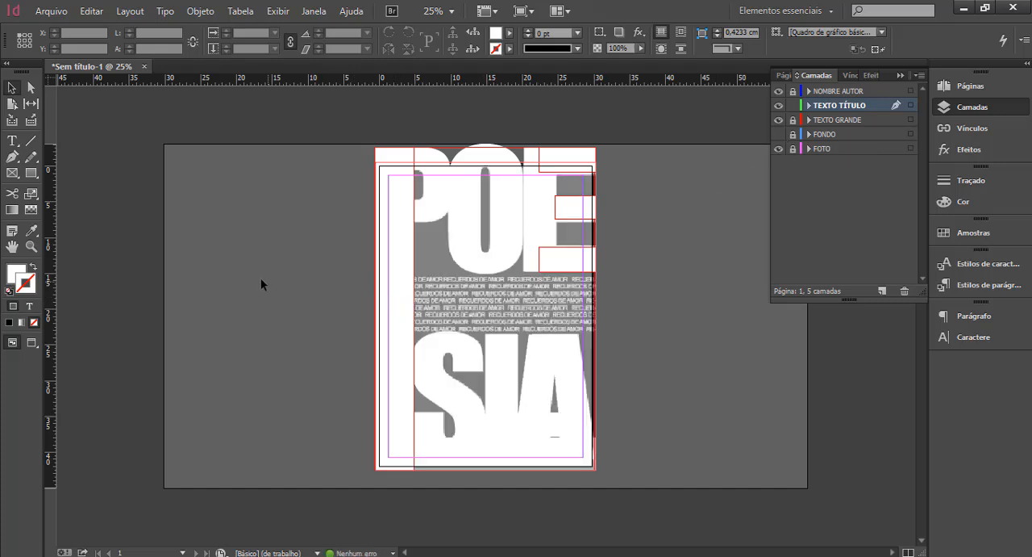
Draw a text frame about 30.7 × 8.9 cm across the full poster width, over the repeated small text between POE and SIA.
{"action": "left_click", "coordinate": [12, 144]}
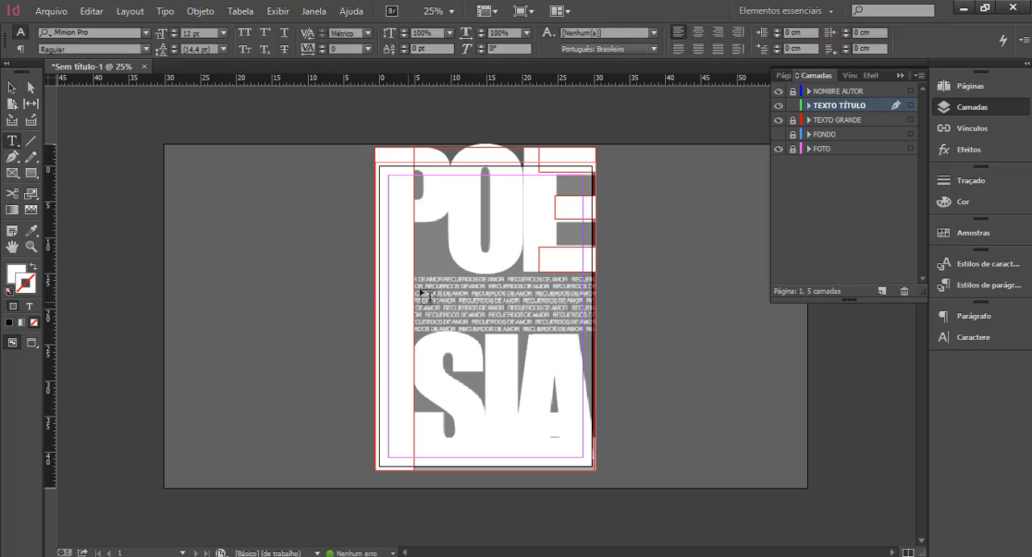
{"action": "left_click_drag", "start_coordinate": [378, 273], "coordinate": [599, 342]}
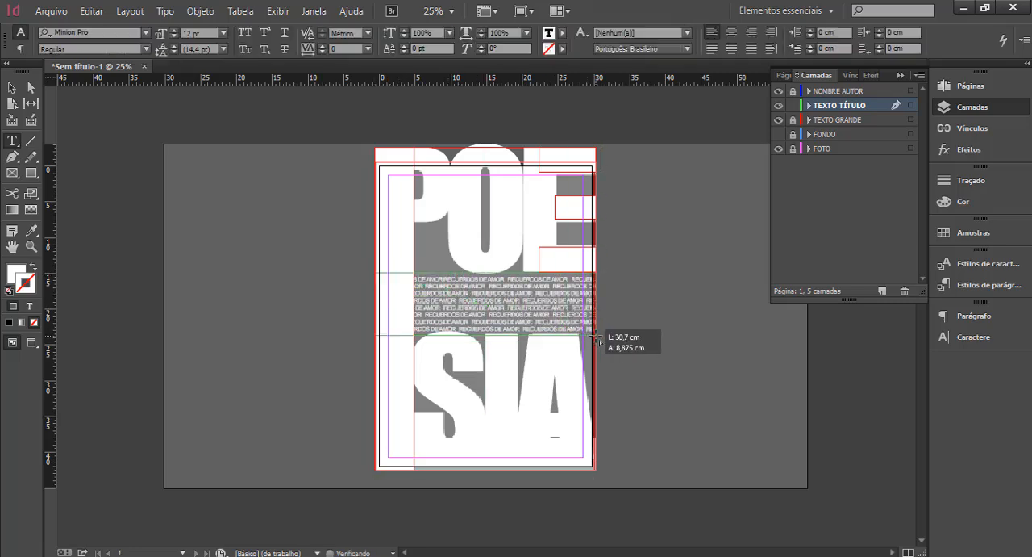
{"action": "left_click", "coordinate": [31, 246]}
{"action": "left_click", "coordinate": [529, 322]}
{"action": "left_click", "coordinate": [495, 292]}
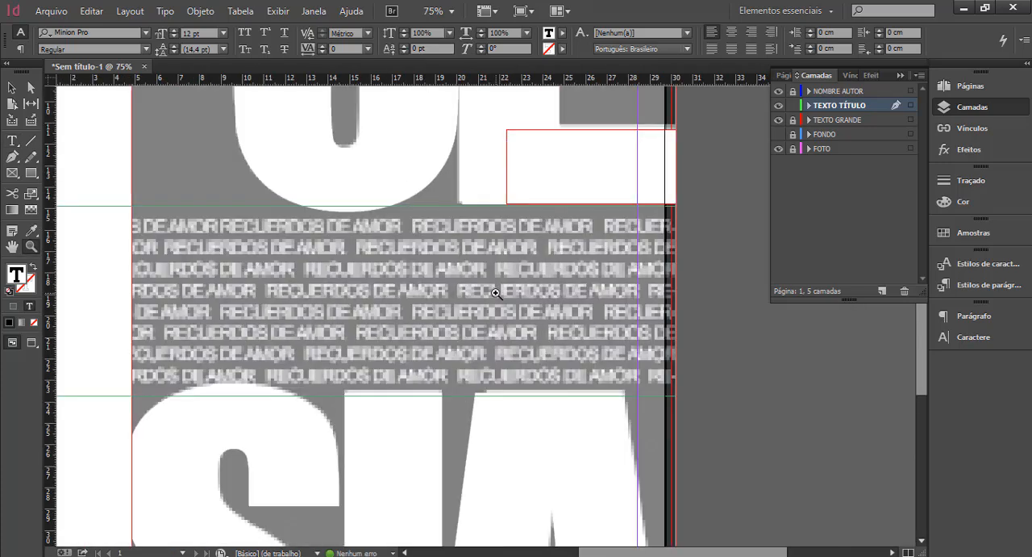
{"action": "left_click", "coordinate": [390, 301], "text": "alt"}
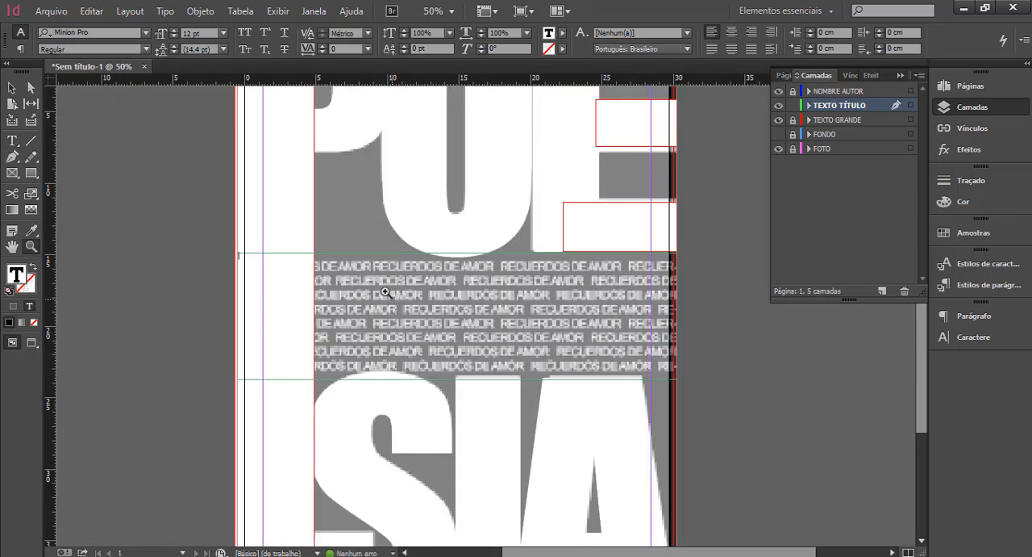
{"action": "left_click", "coordinate": [13, 140]}
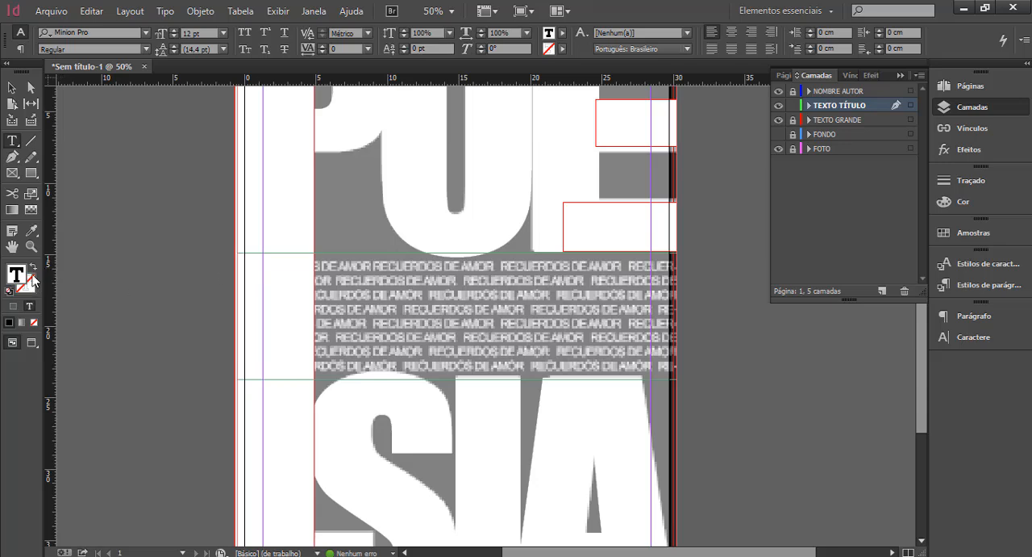
{"action": "left_click", "coordinate": [563, 32]}
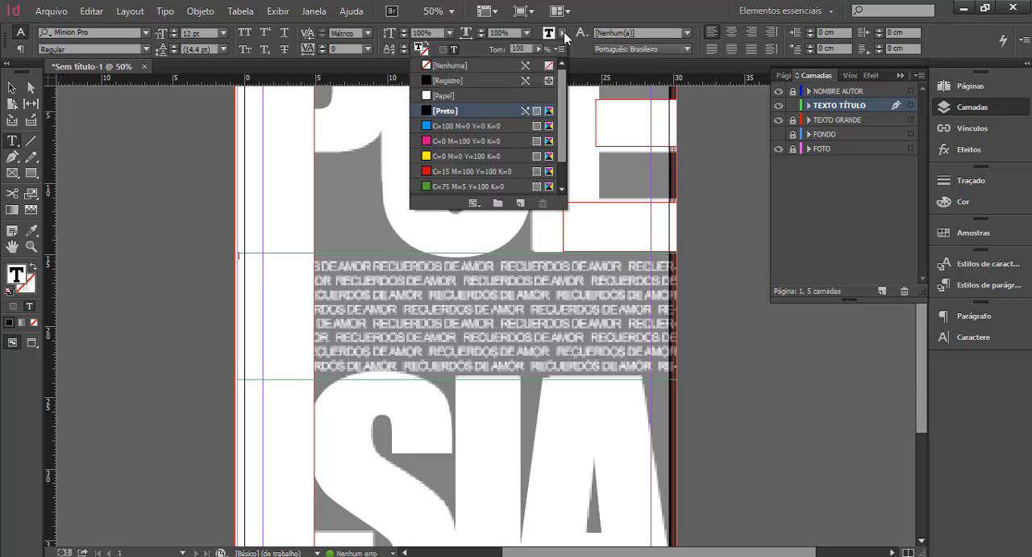
{"action": "left_click", "coordinate": [457, 95]}
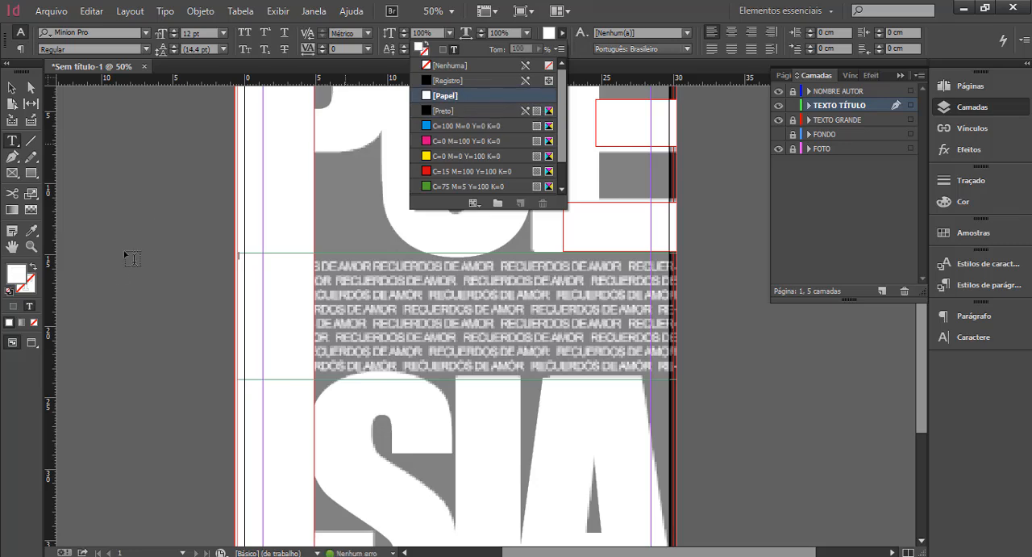
{"action": "left_click", "coordinate": [427, 113]}
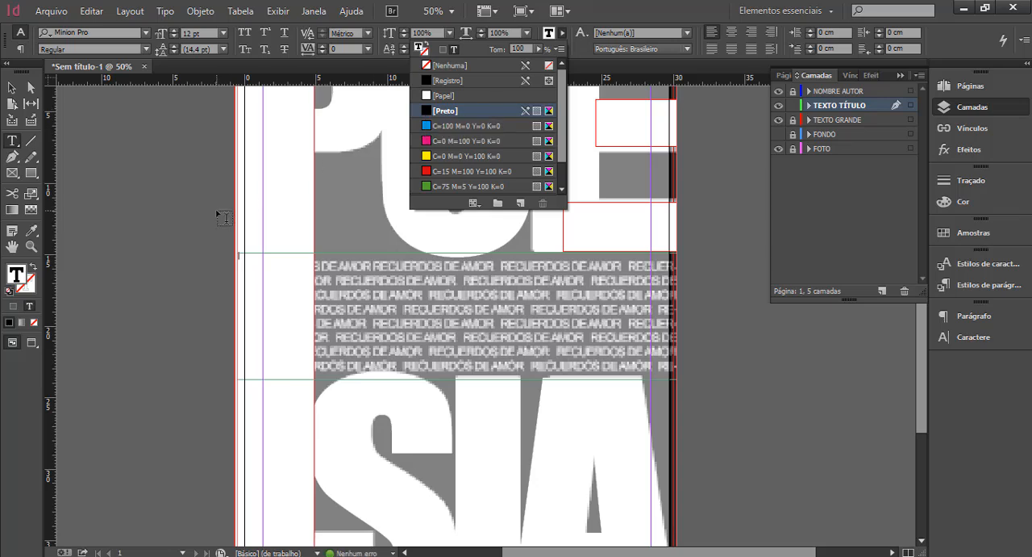
Set the new text frame's type to Arial Regular at 24 pt.
{"action": "left_click", "coordinate": [147, 33]}
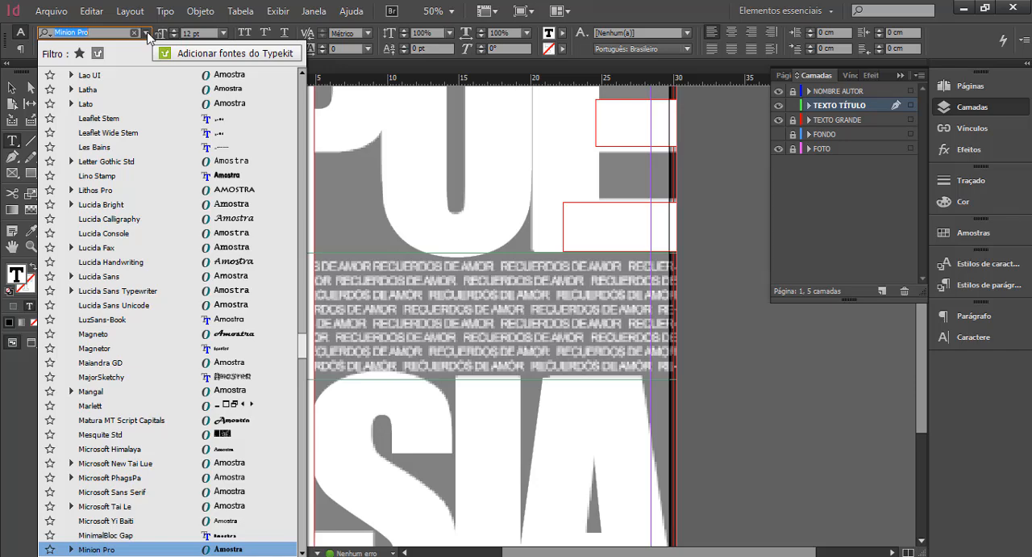
{"action": "type", "text": "AR"}
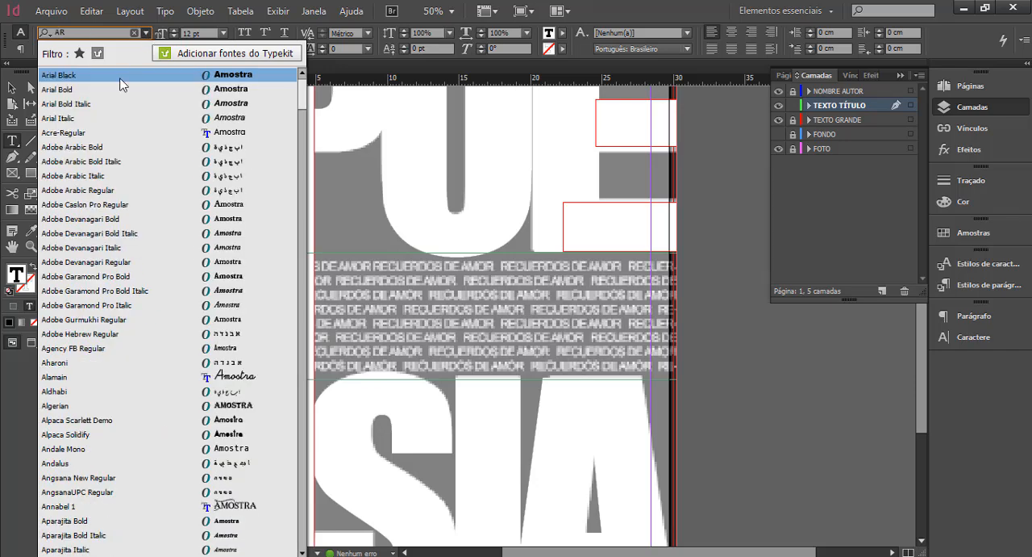
{"action": "left_click", "coordinate": [88, 88]}
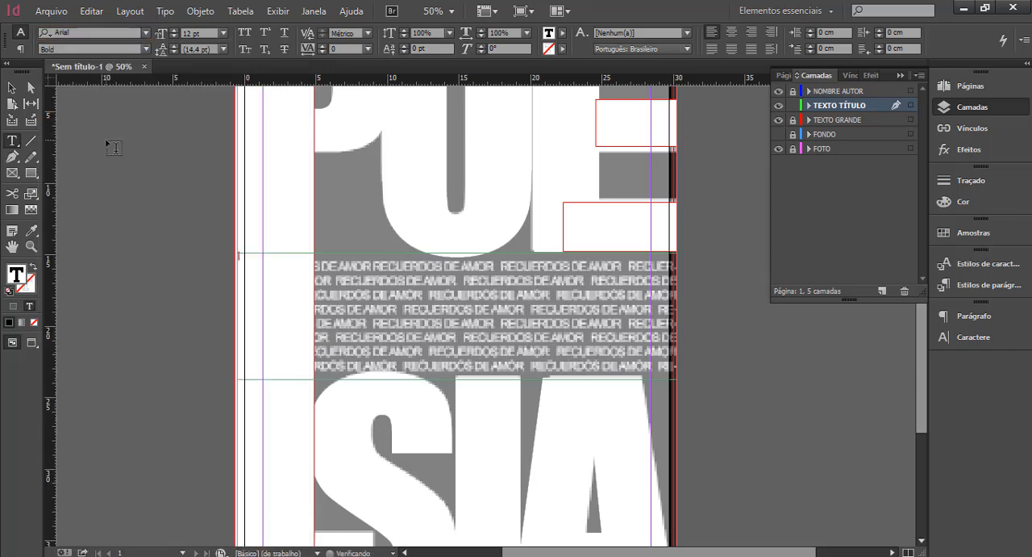
{"action": "left_click", "coordinate": [148, 47]}
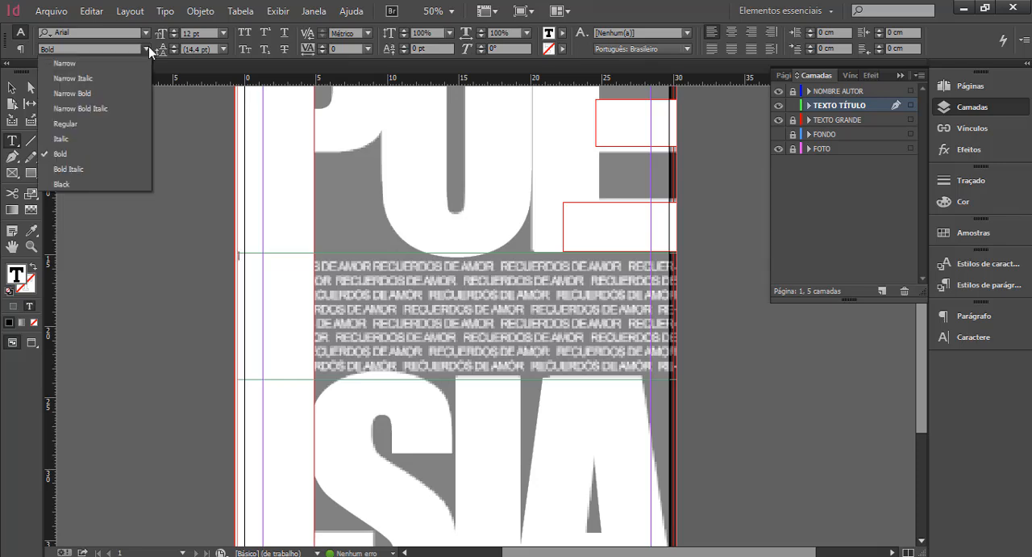
{"action": "left_click", "coordinate": [95, 123]}
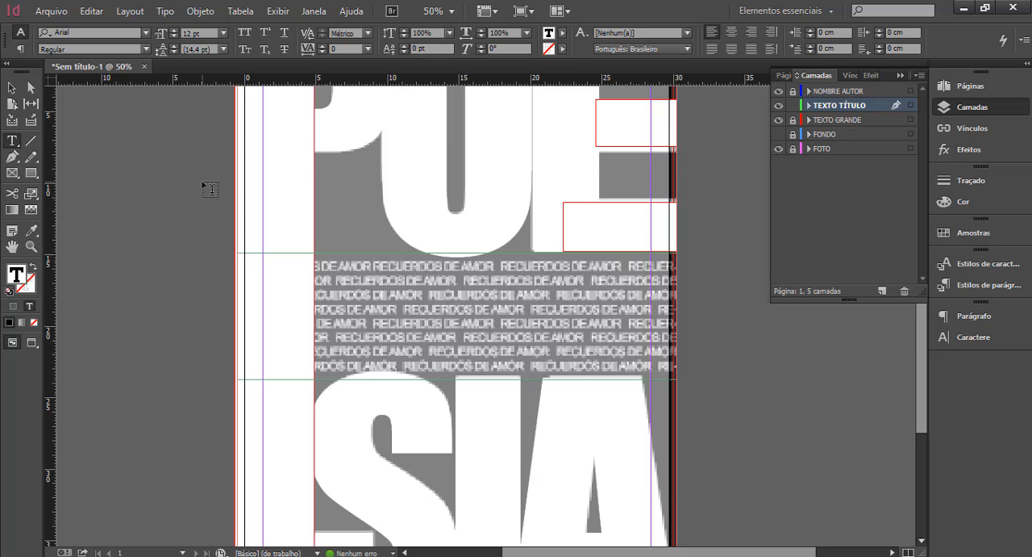
{"action": "left_click", "coordinate": [224, 33]}
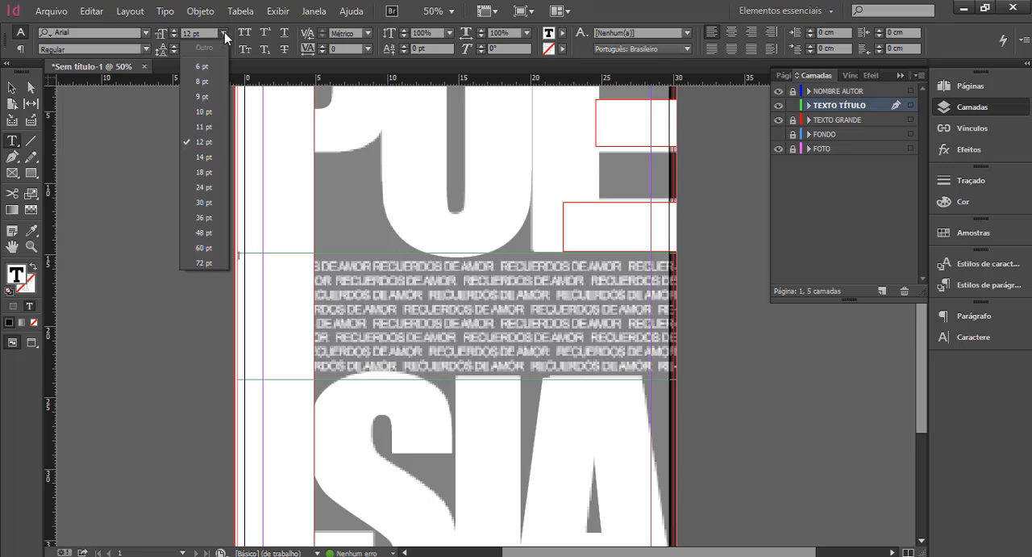
{"action": "left_click", "coordinate": [207, 190]}
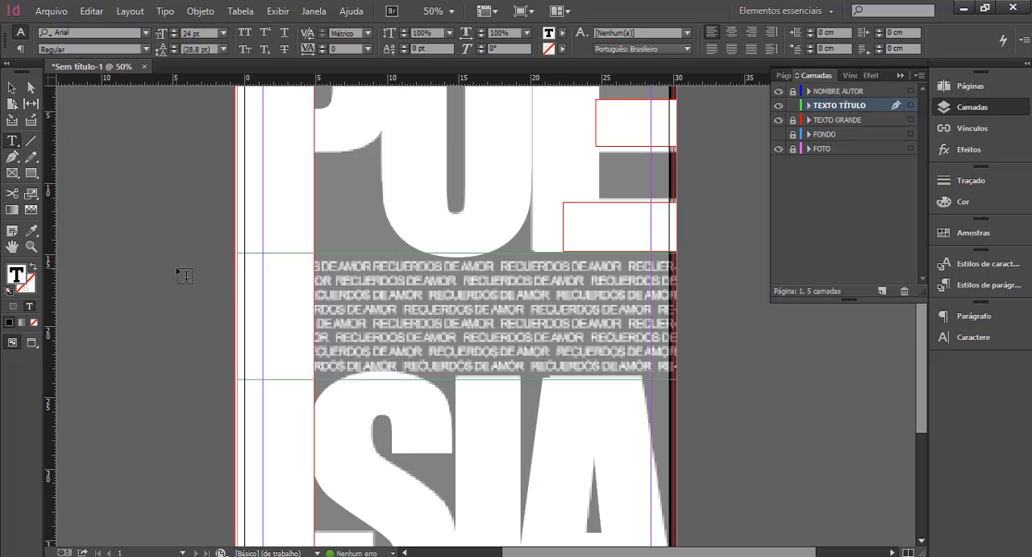
Paste RECUERDOS DE AMOR into the frame and reduce the frame to 8 cm high, aligning the text with the reference's first line.
{"action": "type", "text": "RECUERDOS DE AMOR"}
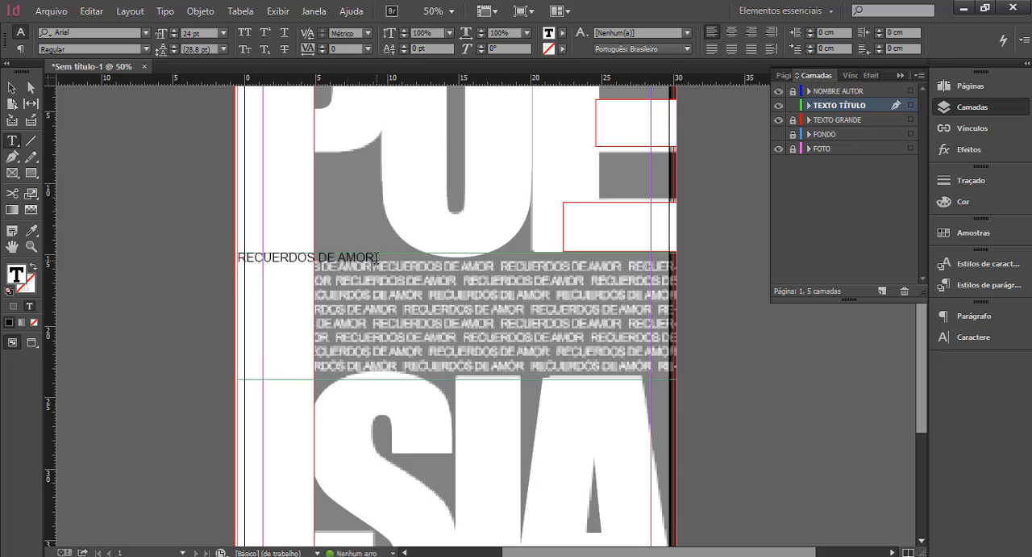
{"action": "left_click_drag", "start_coordinate": [316, 257], "coordinate": [225, 257]}
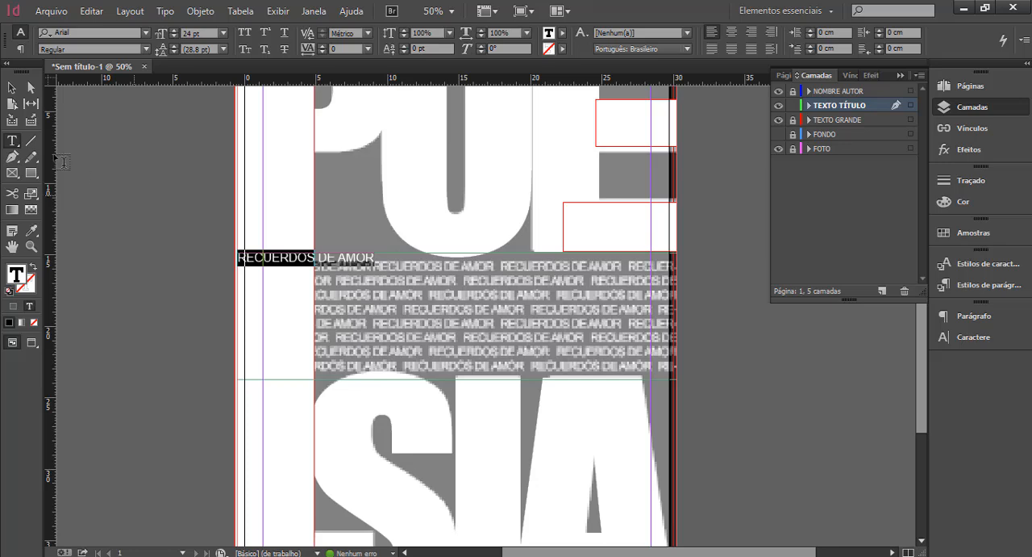
{"action": "left_click", "coordinate": [12, 87]}
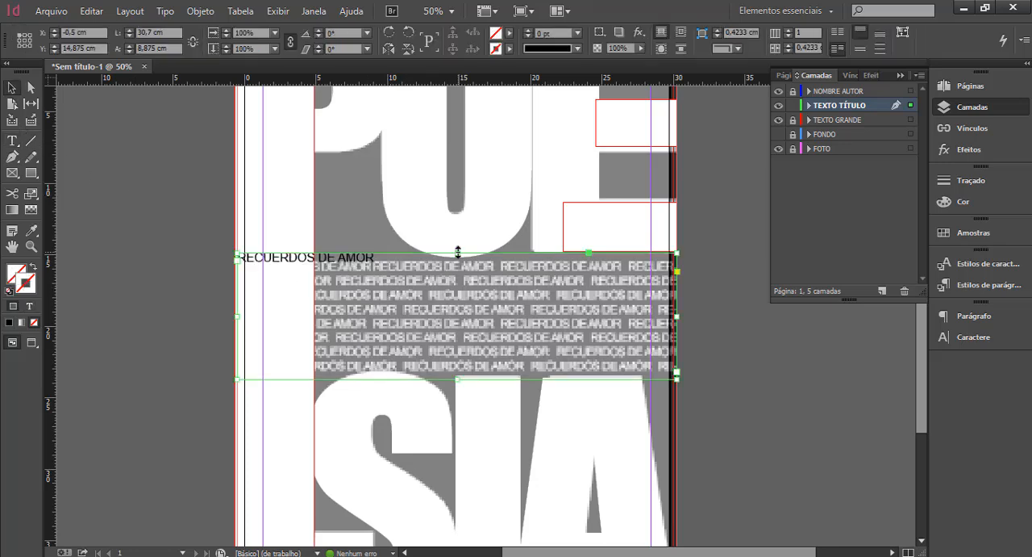
{"action": "left_click_drag", "start_coordinate": [458, 253], "coordinate": [458, 260]}
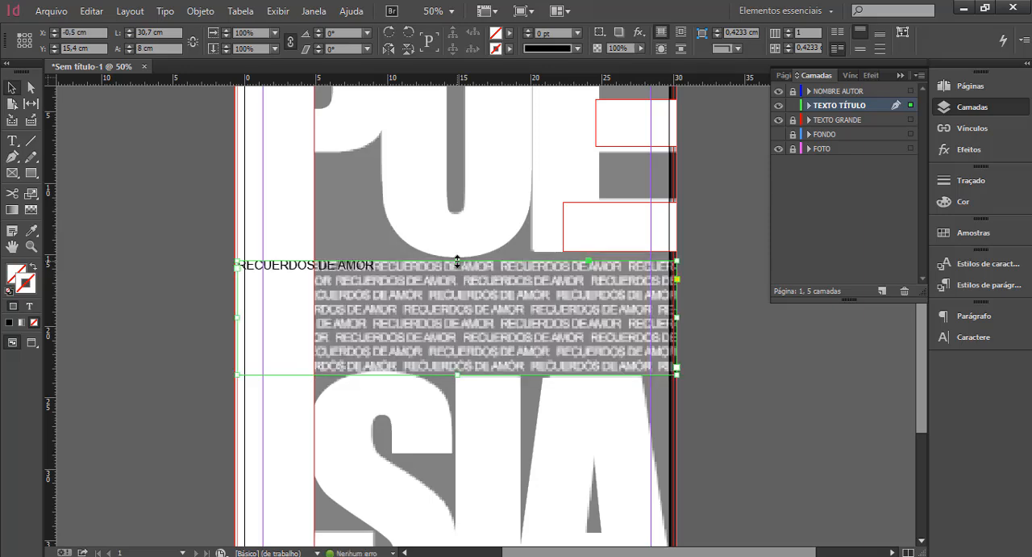
Change the RECUERDOS DE AMOR text to Arial Bold and place the text cursor at its end.
{"action": "left_click", "coordinate": [12, 140]}
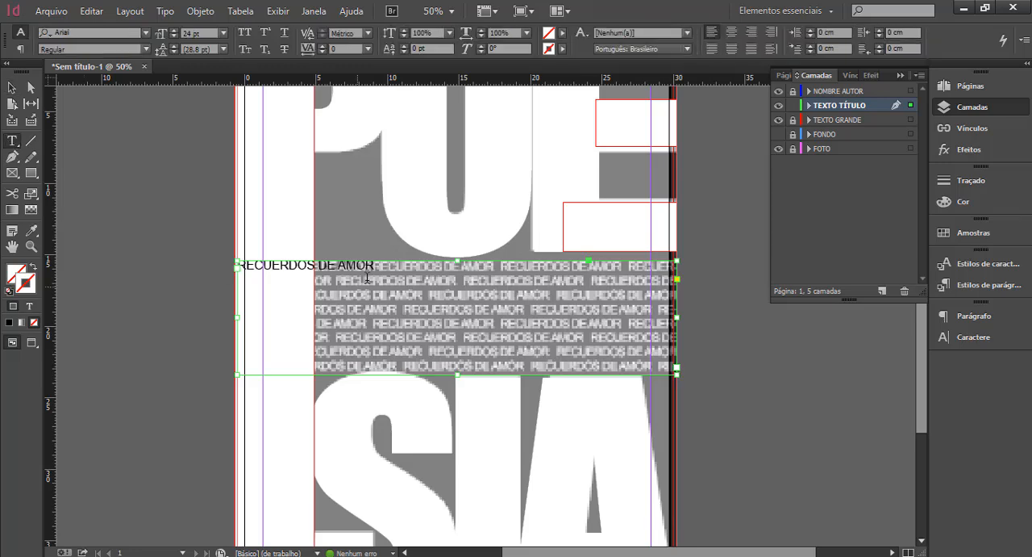
{"action": "left_click_drag", "start_coordinate": [373, 266], "coordinate": [226, 266]}
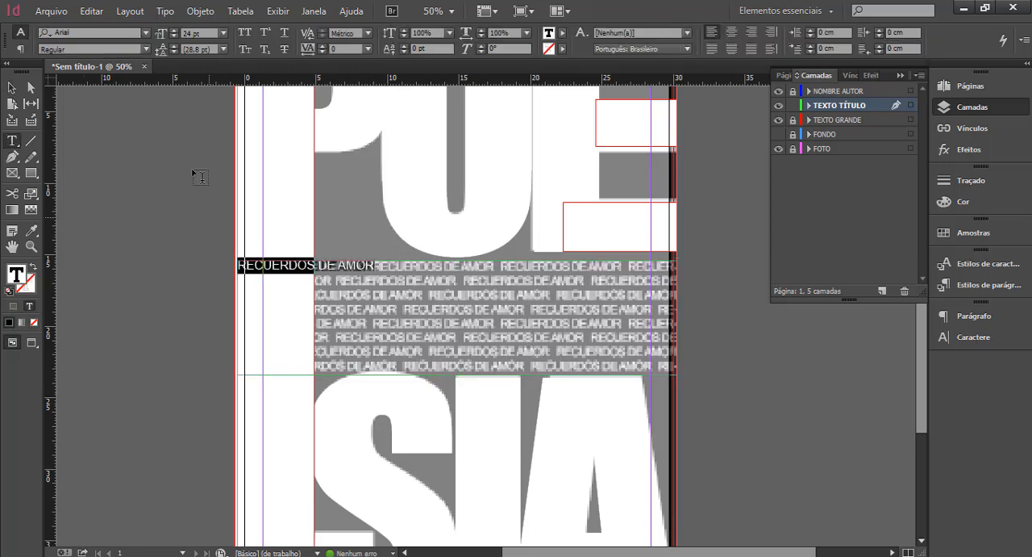
{"action": "left_click", "coordinate": [146, 48]}
{"action": "left_click", "coordinate": [91, 154]}
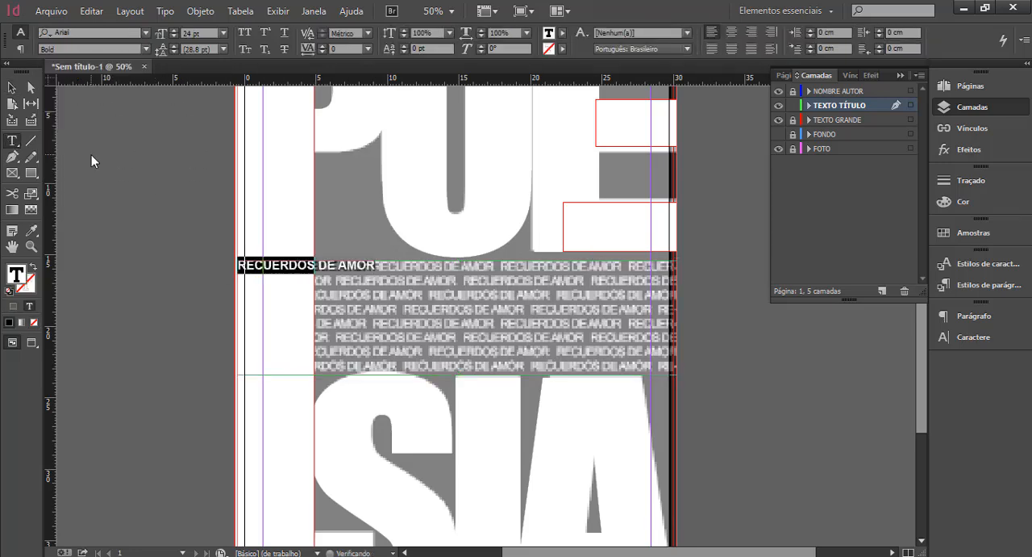
{"action": "left_click", "coordinate": [382, 266]}
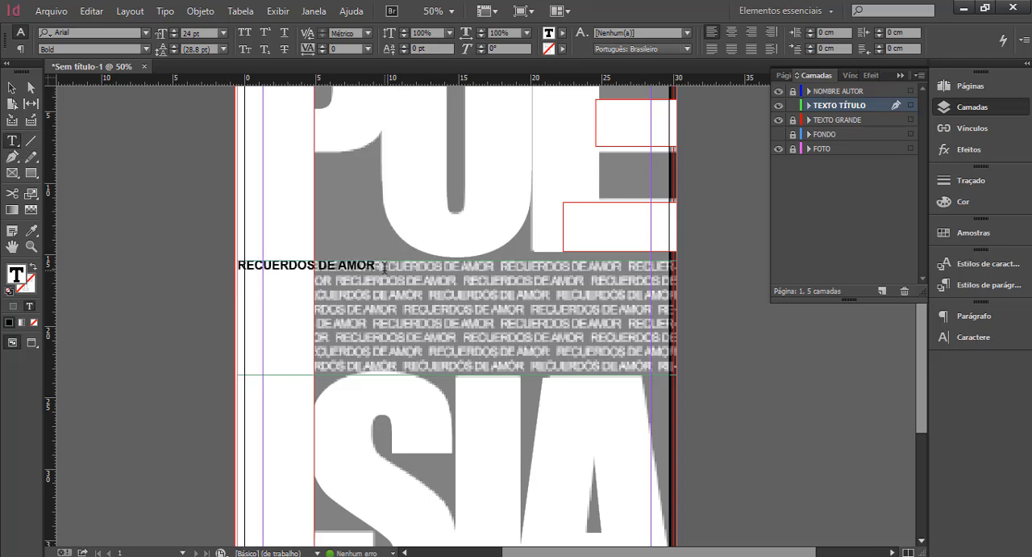
Copy RECUERDOS DE AMOR and paste it repeatedly after the original until eight lines with three repetitions each fill the text frame.
{"action": "left_click_drag", "start_coordinate": [374, 265], "coordinate": [223, 263]}
{"action": "key", "text": "ctrl+c"}
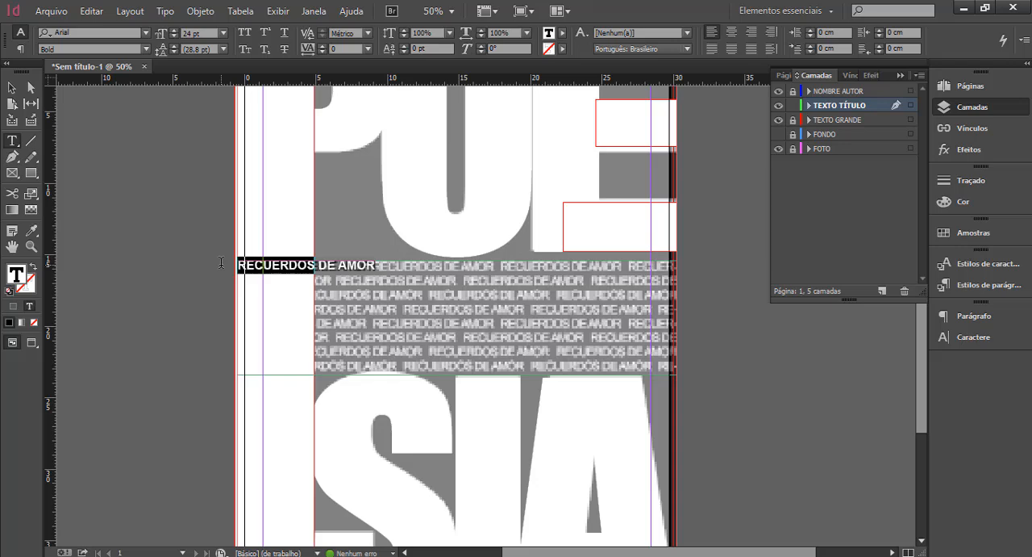
{"action": "left_click", "coordinate": [379, 265]}
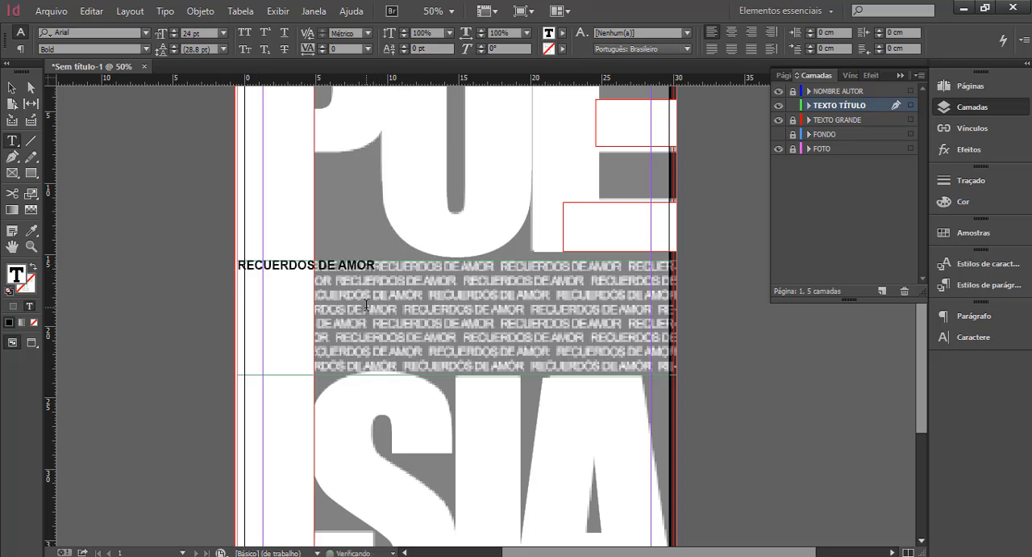
{"action": "key", "text": "ctrl+v"}
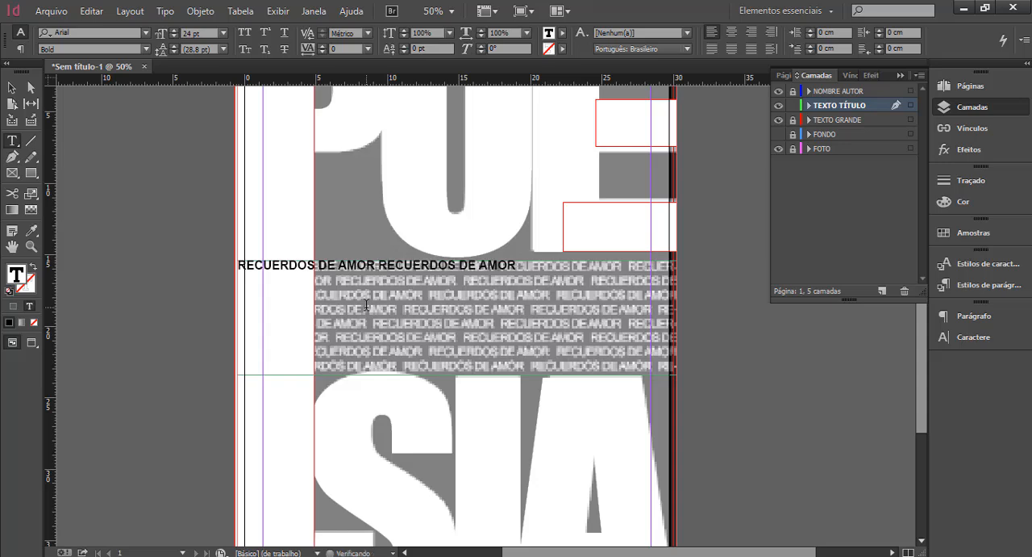
{"action": "key", "text": "ctrl+v"}
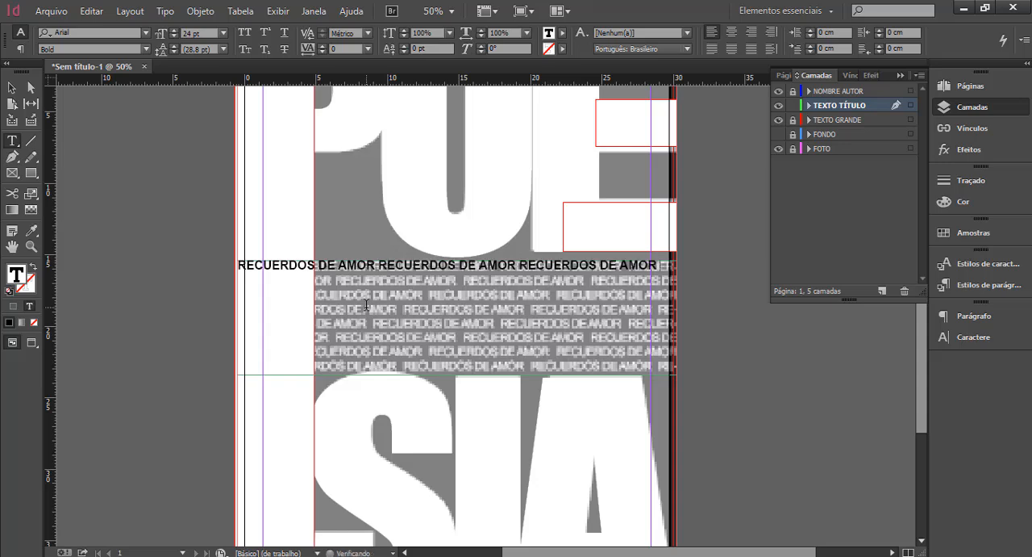
{"action": "key", "text": "ctrl+v"}
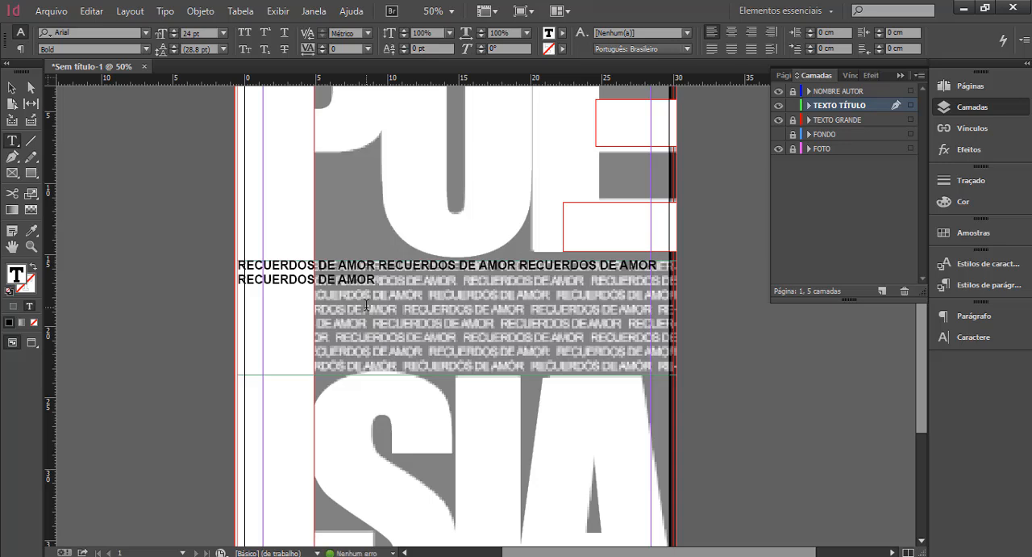
{"action": "key", "text": "ctrl+v"}
{"action": "key", "text": "ctrl+v"}
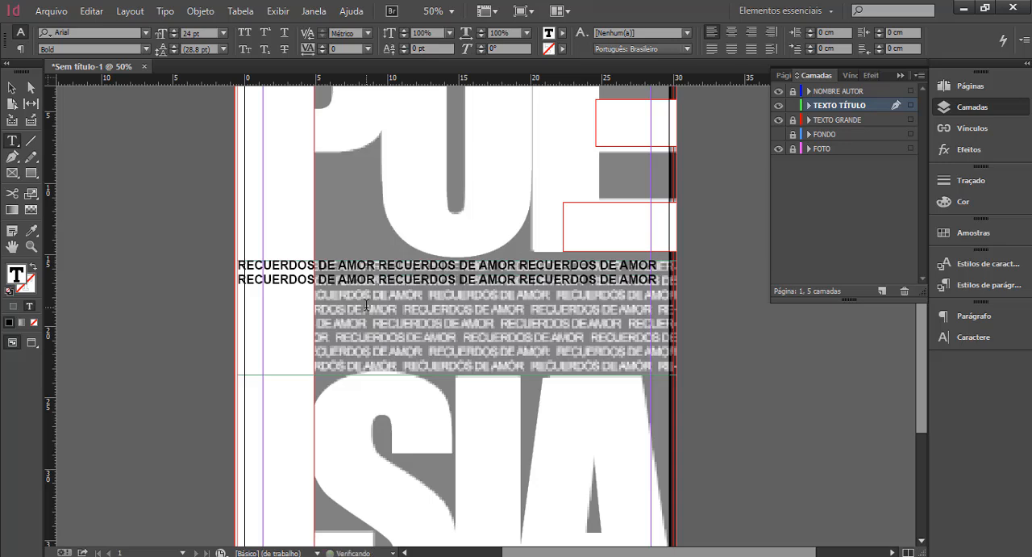
{"action": "key", "text": "ctrl+v"}
{"action": "key", "text": "ctrl+v"}
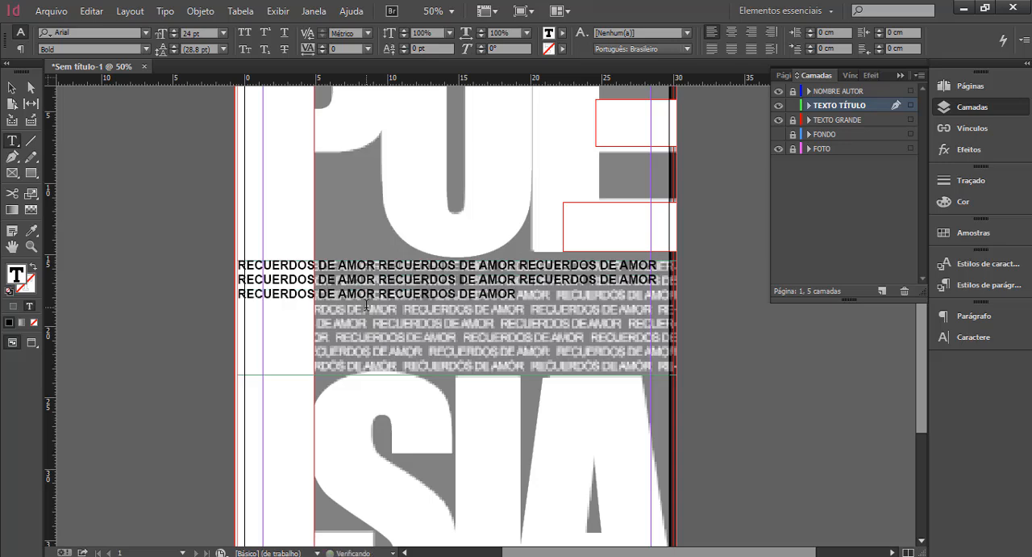
{"action": "key", "text": "ctrl+v"}
{"action": "key", "text": "ctrl+v"}
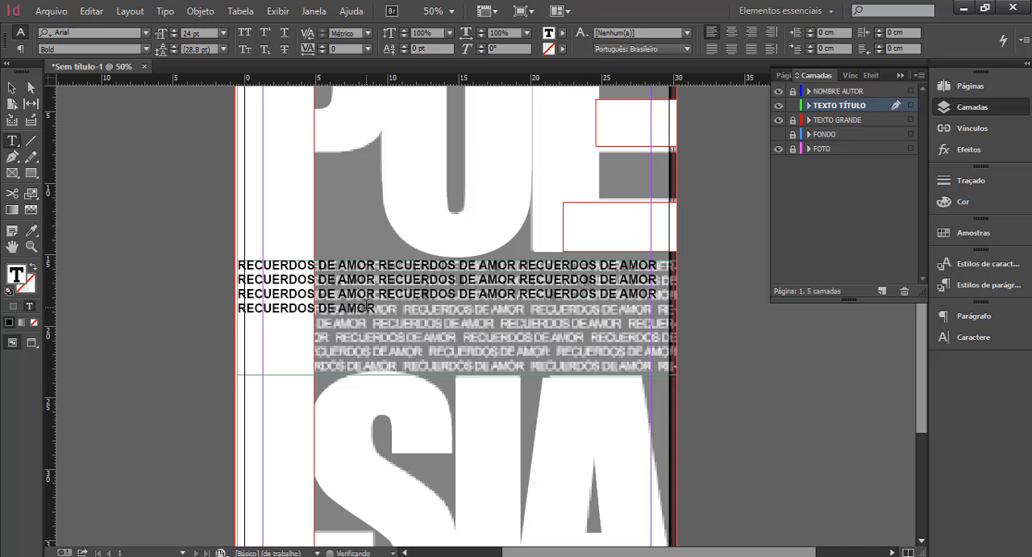
{"action": "key", "text": "ctrl+v"}
{"action": "key", "text": "ctrl+v"}
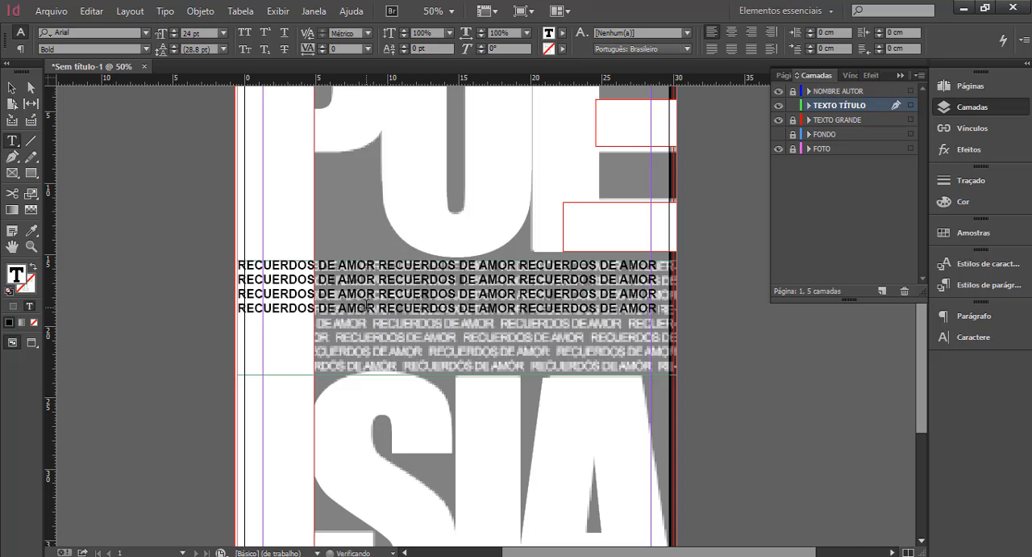
{"action": "key", "text": "ctrl+v"}
{"action": "key", "text": "ctrl+v"}
{"action": "key", "text": "ctrl+v"}
{"action": "key", "text": "ctrl+v"}
{"action": "key", "text": "ctrl+v"}
{"action": "key", "text": "ctrl+v"}
{"action": "key", "text": "ctrl+v"}
{"action": "key", "text": "ctrl+v"}
{"action": "key", "text": "ctrl+v"}
{"action": "key", "text": "ctrl+v"}
{"action": "key", "text": "ctrl+v"}
{"action": "key", "text": "ctrl+v"}
{"action": "key", "text": "ctrl+v"}
{"action": "key", "text": "ctrl+v"}
{"action": "key", "text": "ctrl+v"}
{"action": "key", "text": "ctrl+v"}
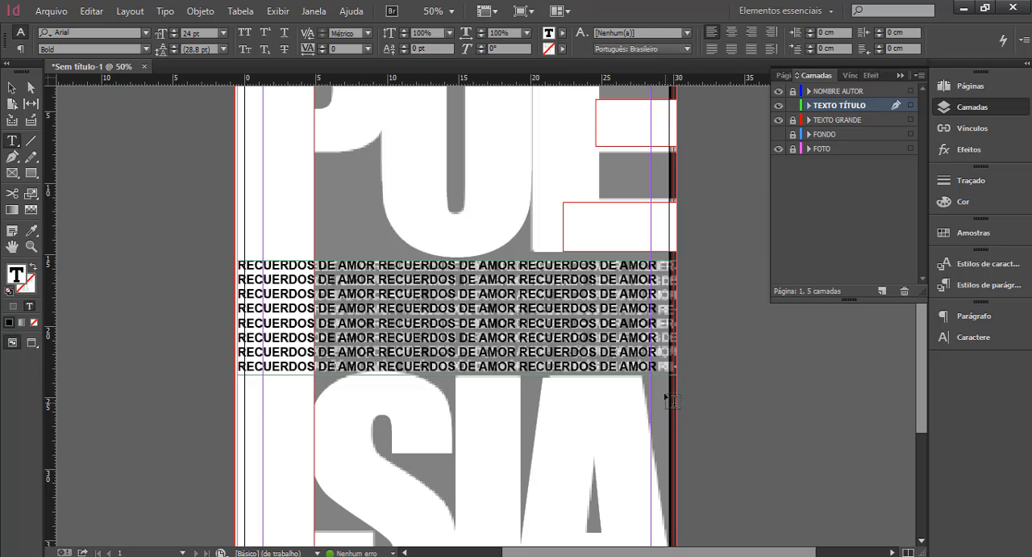
Try justifying all the RECUERDOS DE AMOR lines across the frame width, and undo the change.
{"action": "left_click_drag", "start_coordinate": [658, 367], "coordinate": [206, 267]}
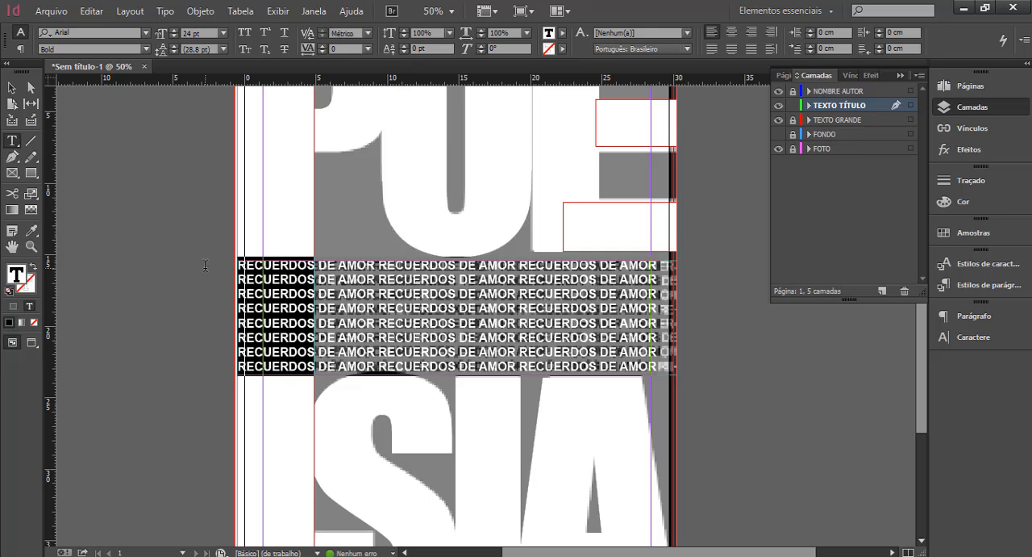
{"action": "left_click", "coordinate": [751, 50]}
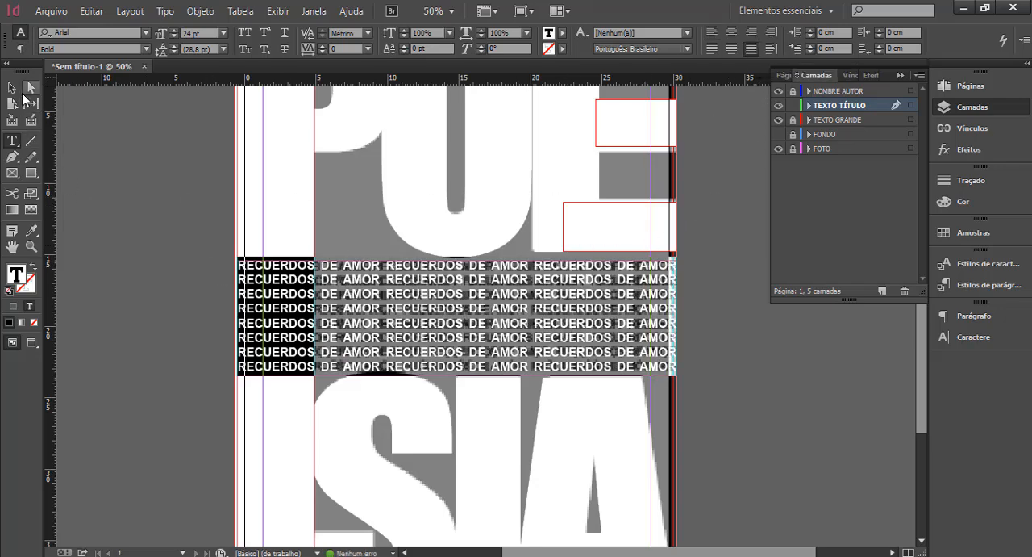
{"action": "left_click", "coordinate": [12, 87]}
{"action": "left_click", "coordinate": [718, 343]}
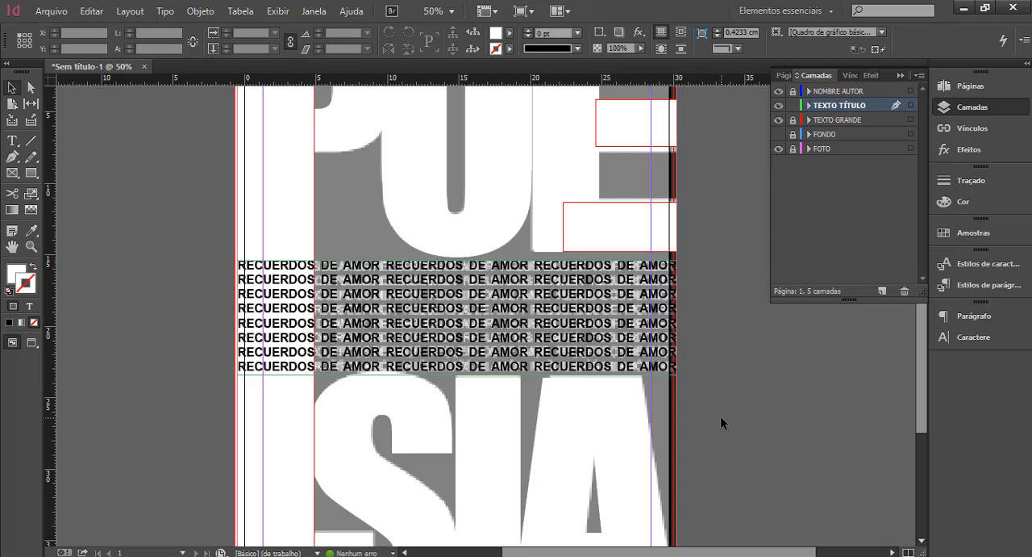
{"action": "key", "text": "ctrl+z"}
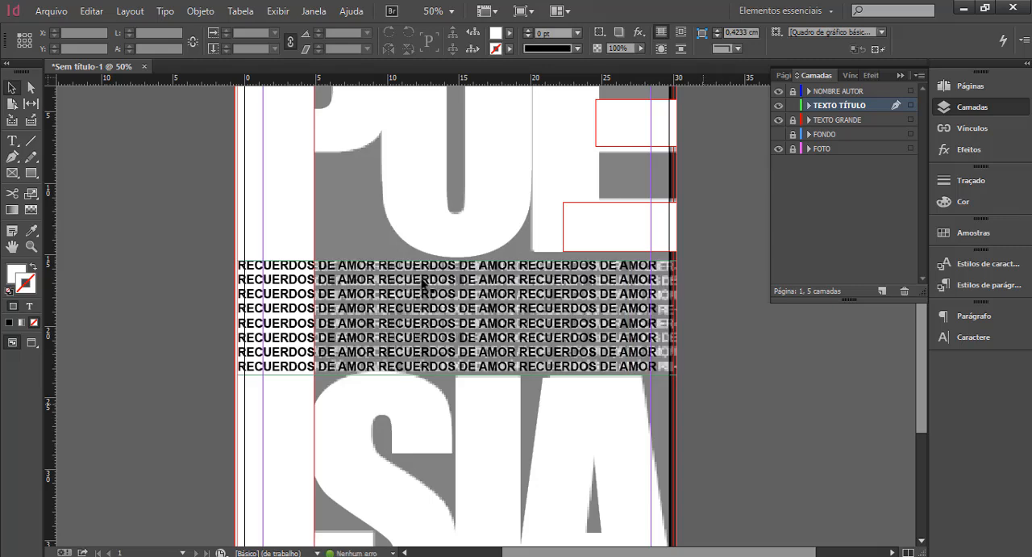
Align all eight RECUERDOS DE AMOR lines to the right edge of their frame and deselect it.
{"action": "left_click", "coordinate": [12, 141]}
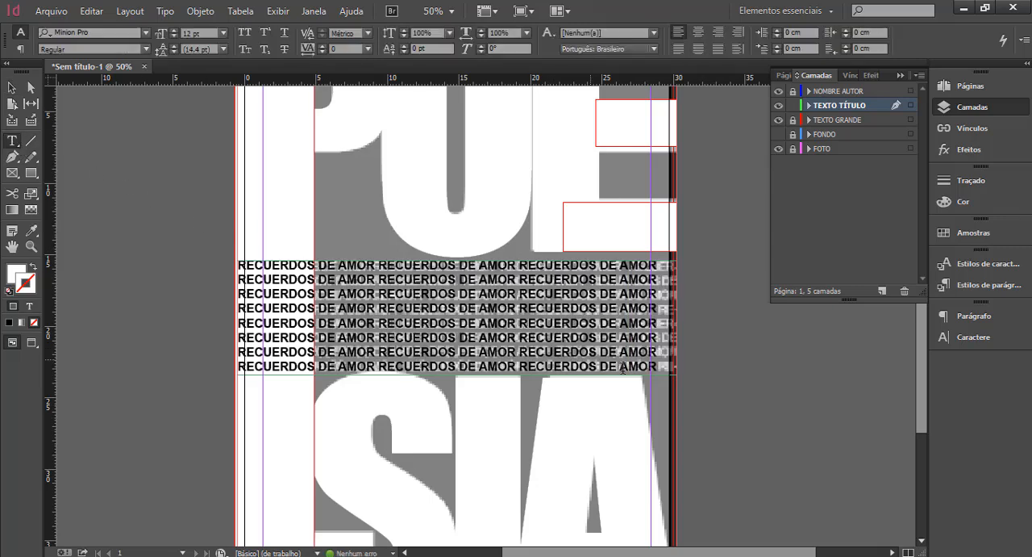
{"action": "left_click_drag", "start_coordinate": [659, 367], "coordinate": [187, 261]}
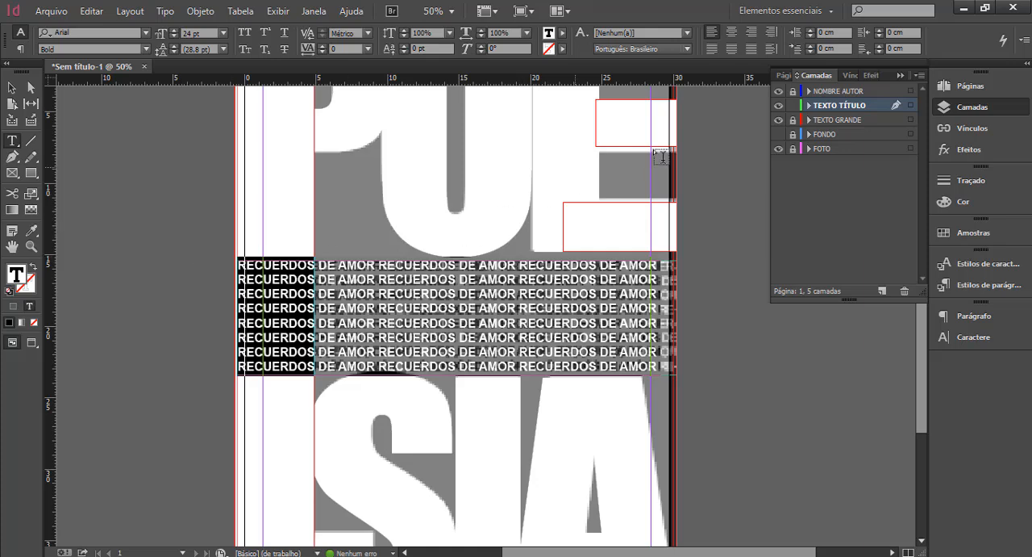
{"action": "left_click", "coordinate": [754, 33]}
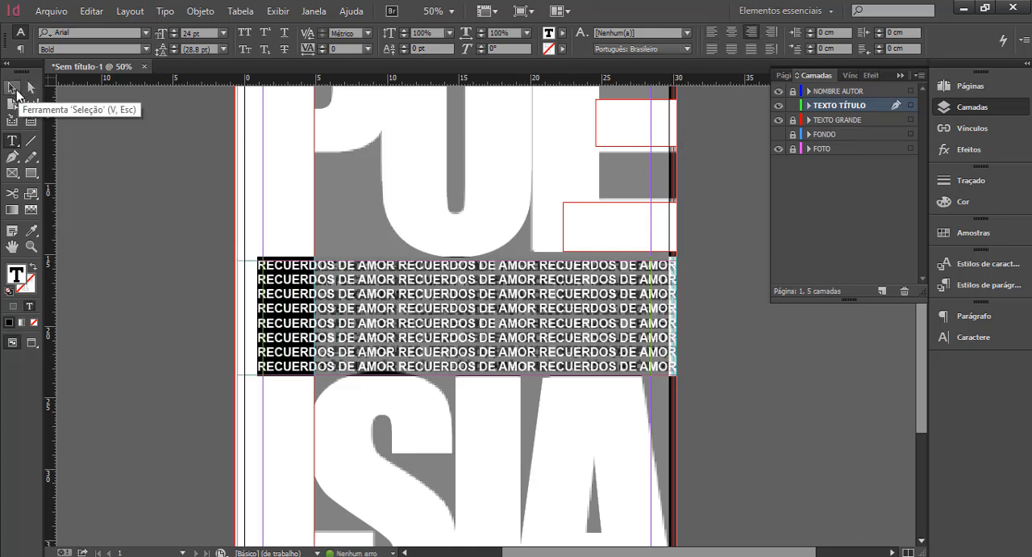
{"action": "left_click", "coordinate": [17, 95]}
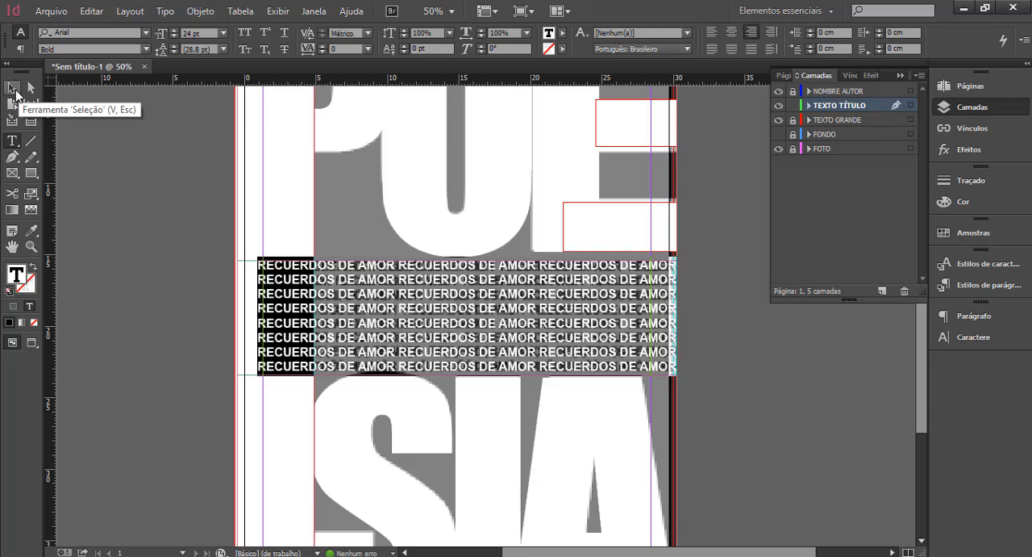
{"action": "left_click", "coordinate": [746, 375]}
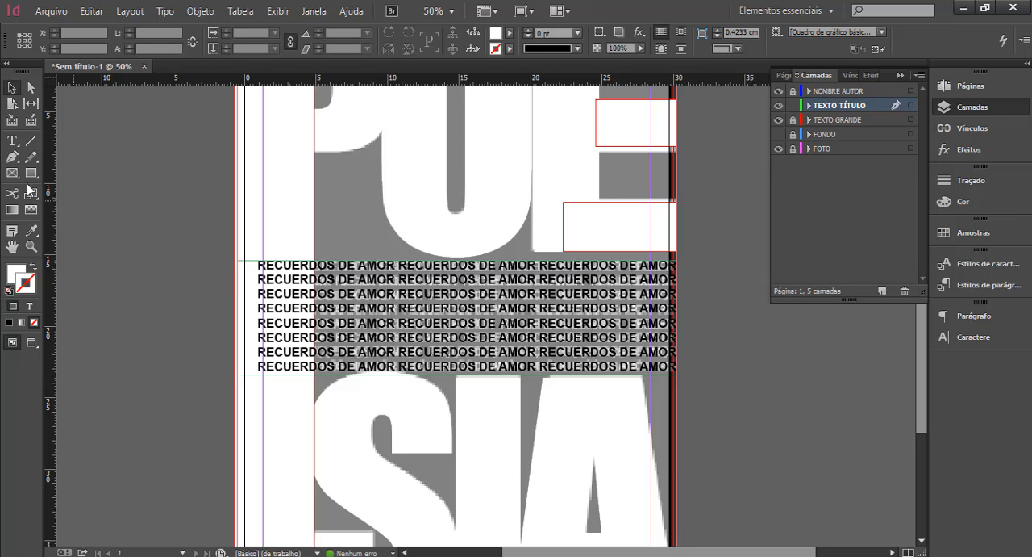
Set the fill colour of all the RECUERDOS DE AMOR text to [Papel] and deselect the text.
{"action": "left_click", "coordinate": [12, 140]}
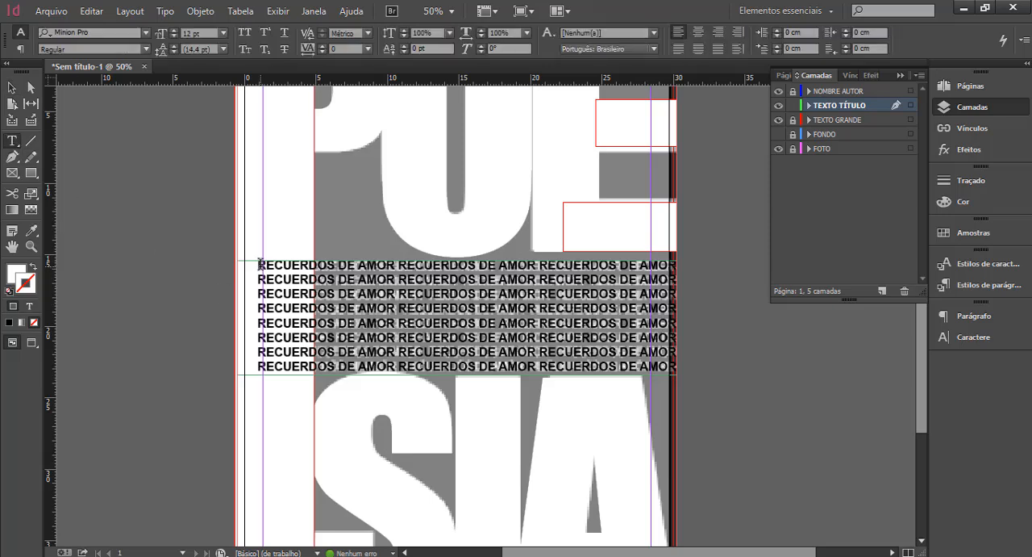
{"action": "left_click_drag", "start_coordinate": [258, 264], "coordinate": [733, 384]}
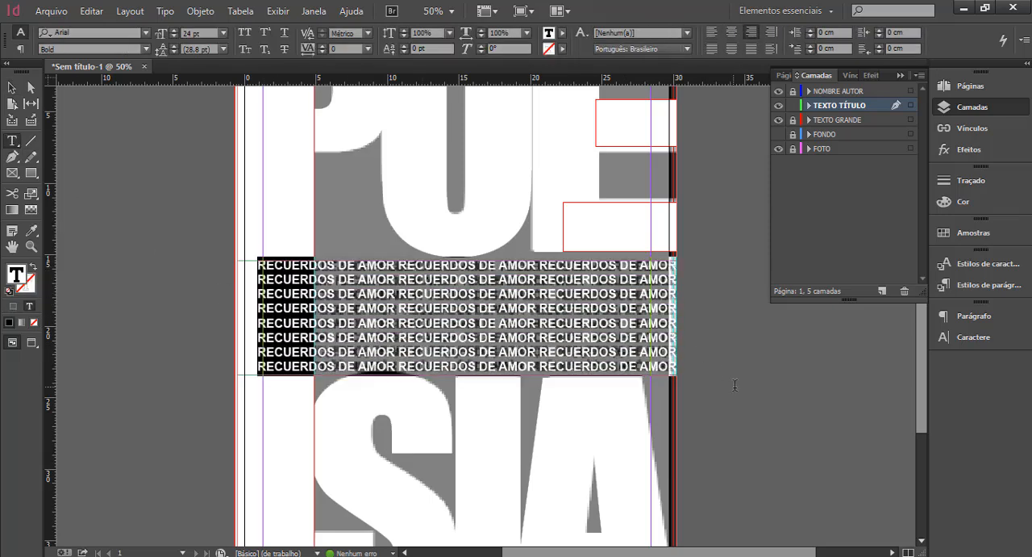
{"action": "left_click", "coordinate": [562, 33]}
{"action": "left_click", "coordinate": [465, 93]}
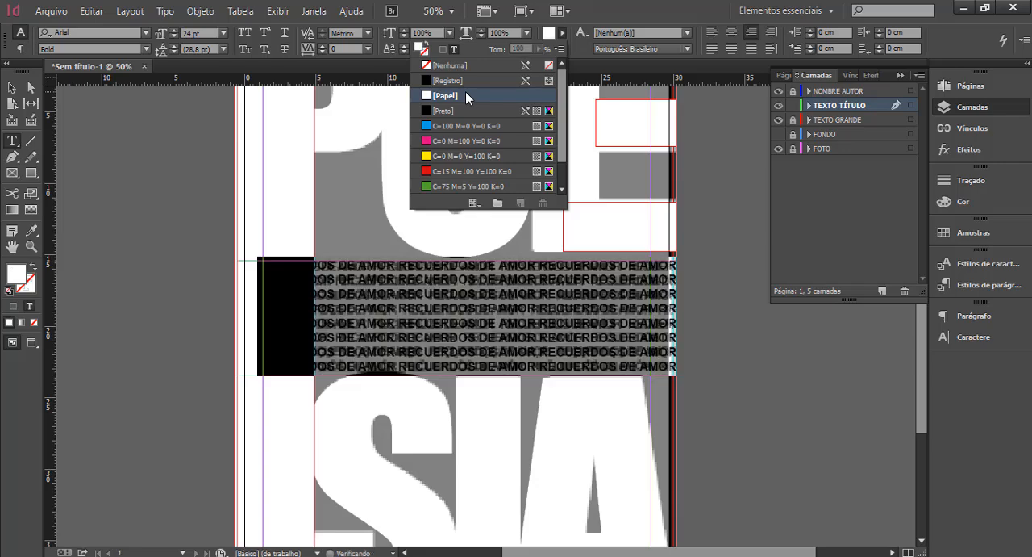
{"action": "key", "text": "Escape"}
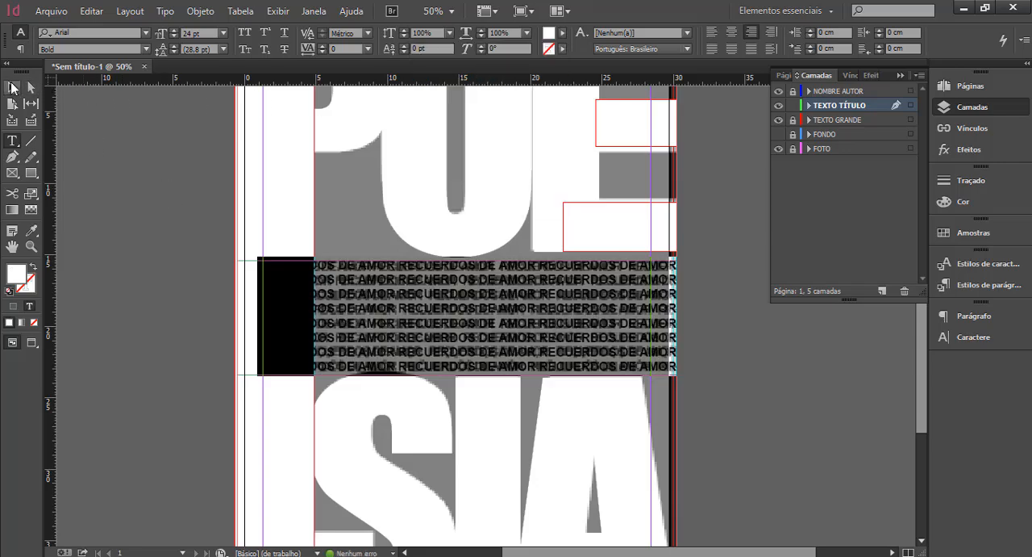
{"action": "left_click", "coordinate": [152, 201]}
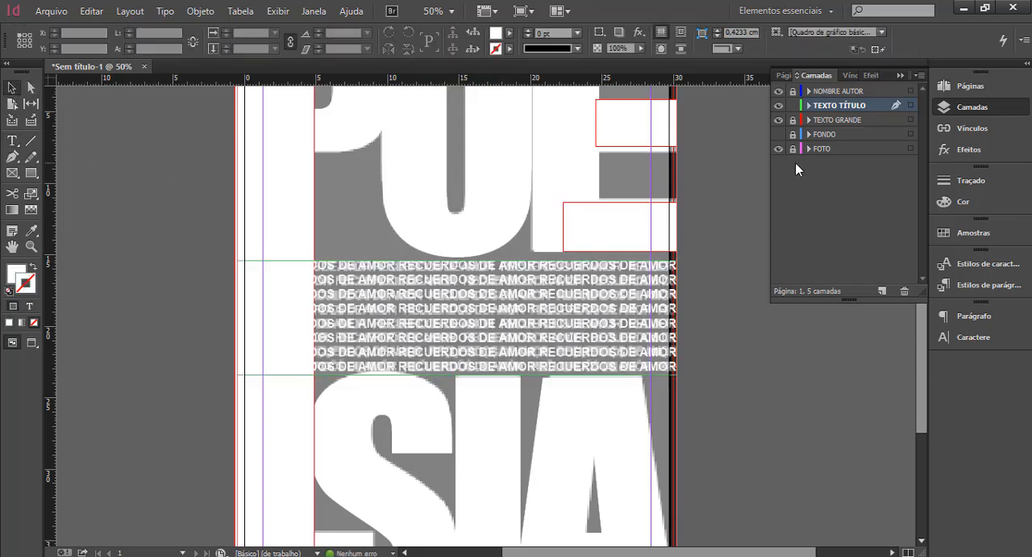
Show the FONDO layer and examine the white lettering across the whole poster.
{"action": "left_click", "coordinate": [780, 134]}
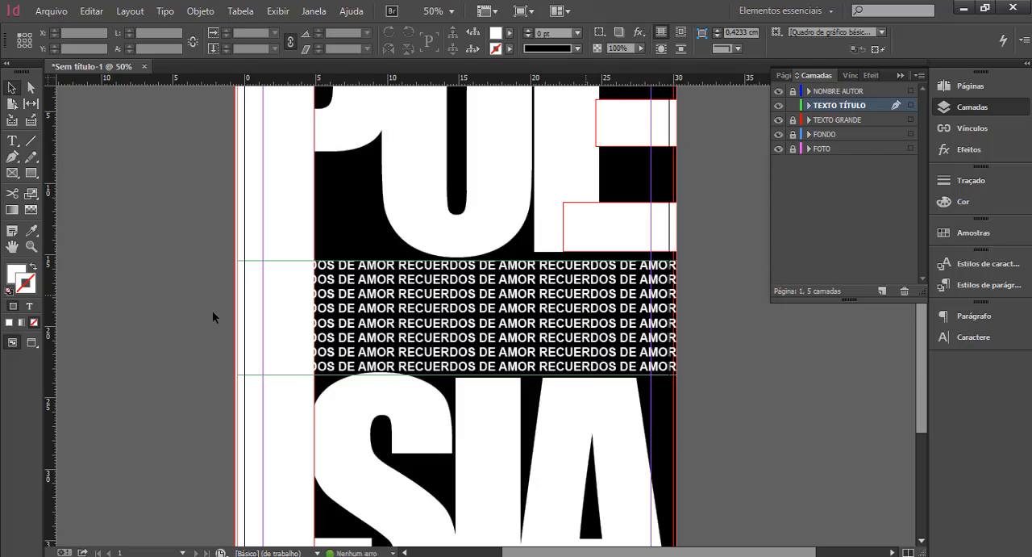
{"action": "key", "text": "ctrl+minus"}
{"action": "left_click", "coordinate": [16, 87]}
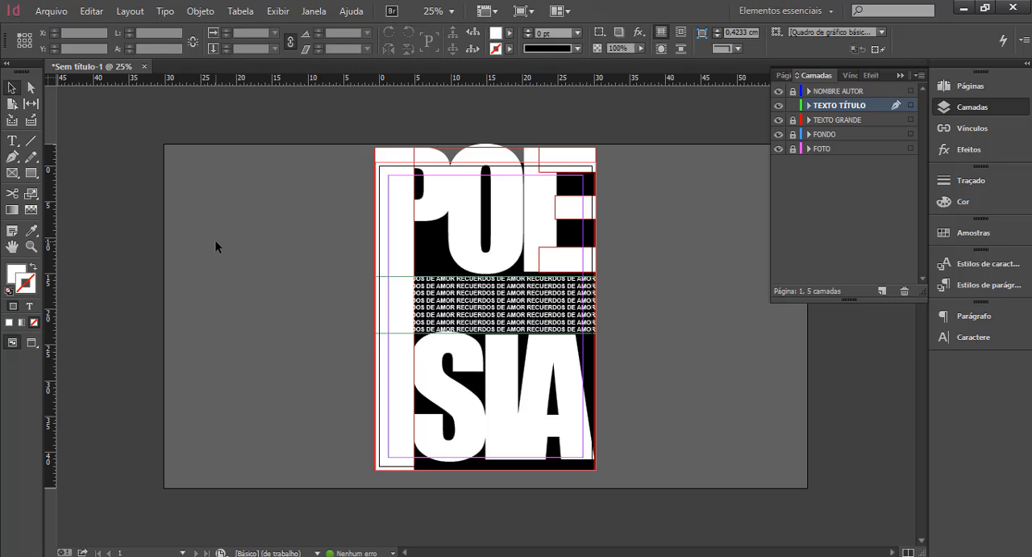
Lock the TEXTO TÍTULO layer and hide the FONDO and TEXTO GRANDE layers to expose the reference photo.
{"action": "left_click", "coordinate": [794, 106]}
{"action": "left_click", "coordinate": [779, 134]}
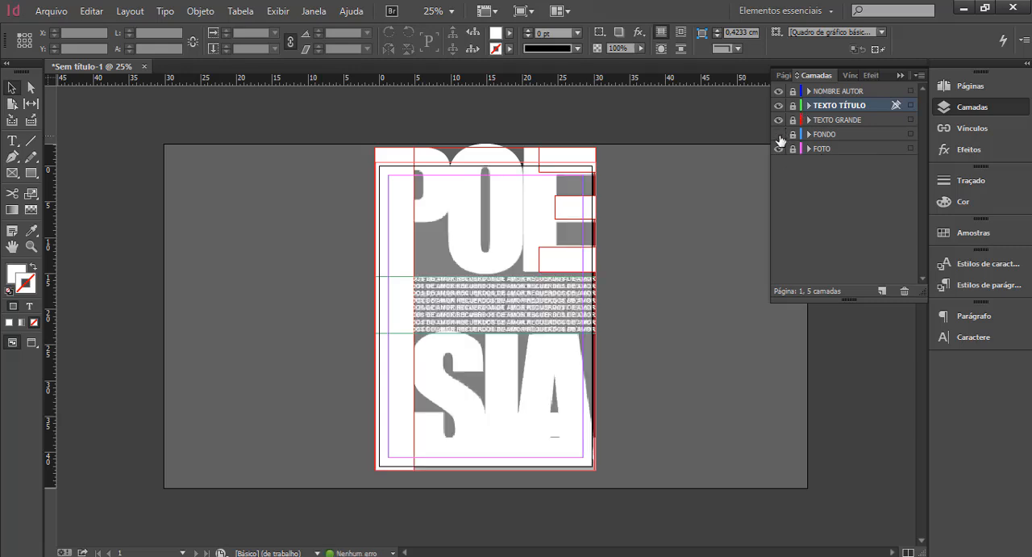
{"action": "left_click", "coordinate": [779, 121]}
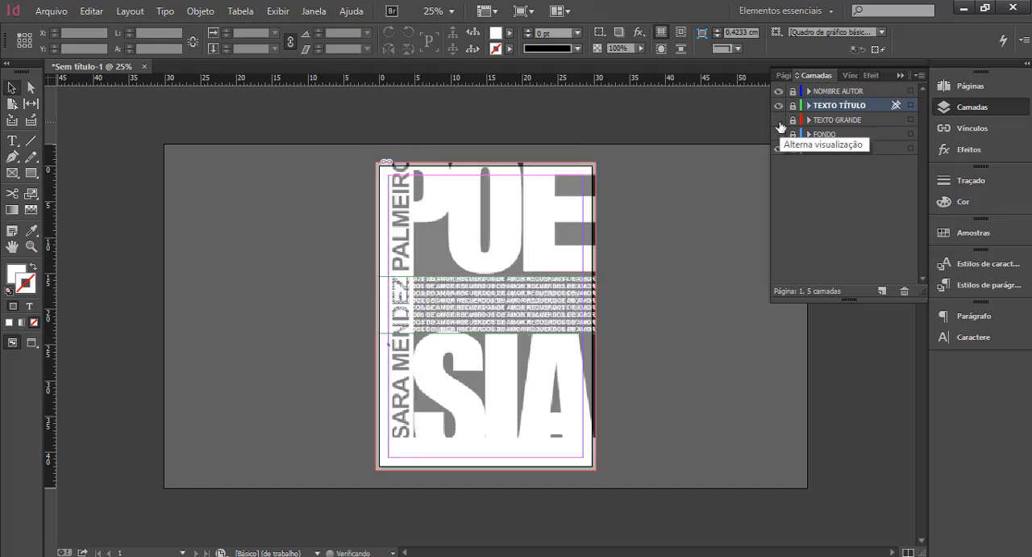
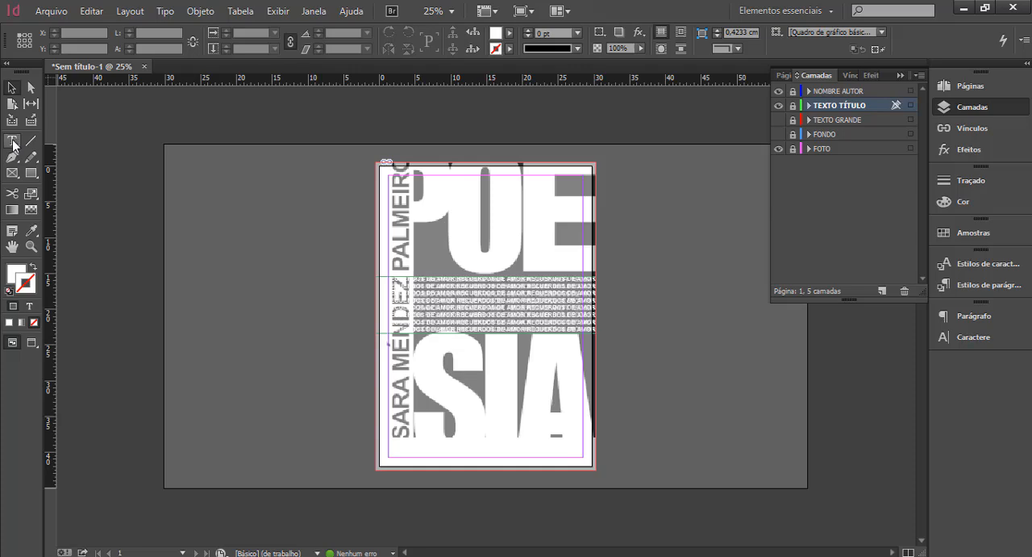
Draw a full-width text frame about 6.1 cm high along the poster's upper edge on the NOMBRE AUTOR layer, set to Arial Regular, 114 pt.
{"action": "left_click", "coordinate": [13, 143]}
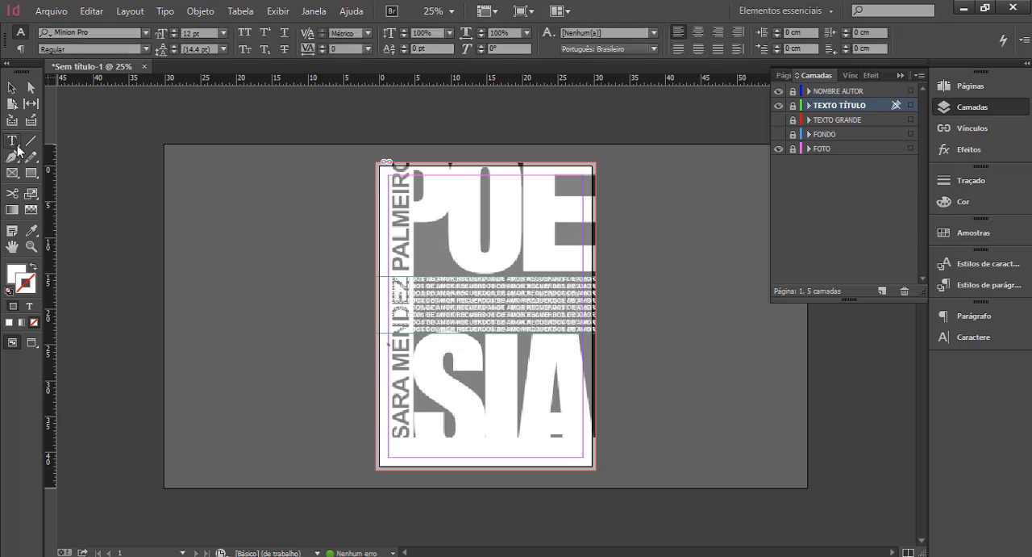
{"action": "left_click_drag", "start_coordinate": [376, 162], "coordinate": [596, 207]}
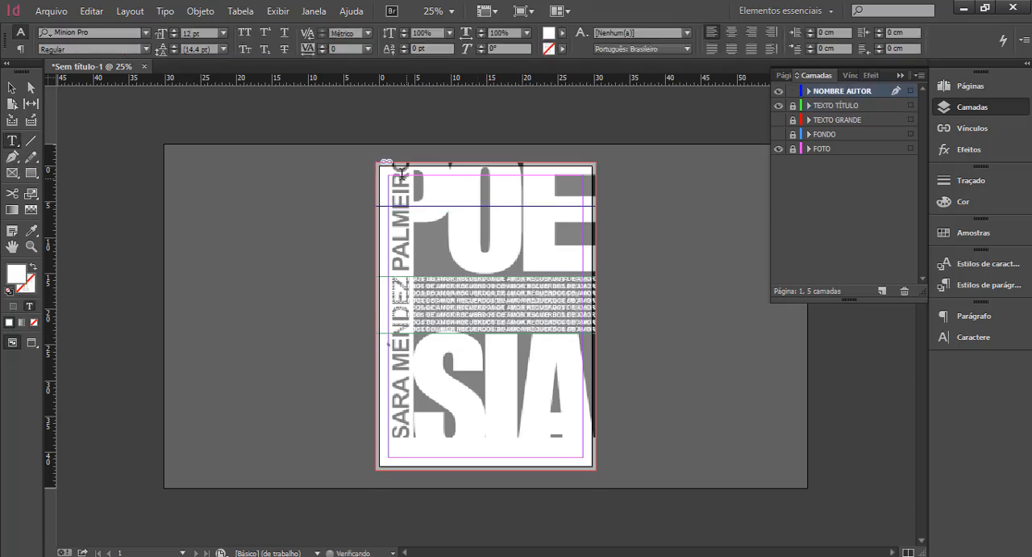
{"action": "left_click", "coordinate": [146, 33]}
{"action": "left_click", "coordinate": [148, 48]}
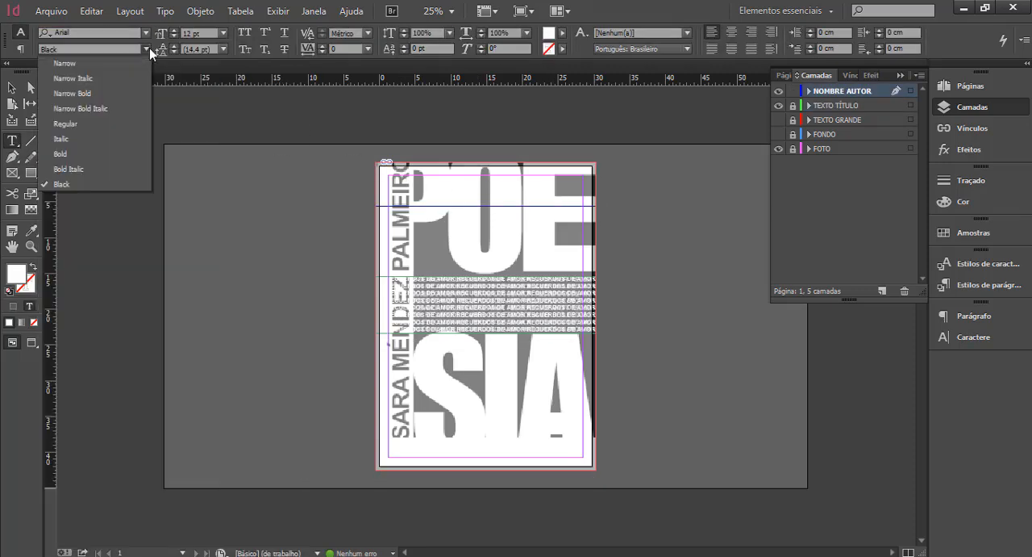
{"action": "left_click", "coordinate": [81, 124]}
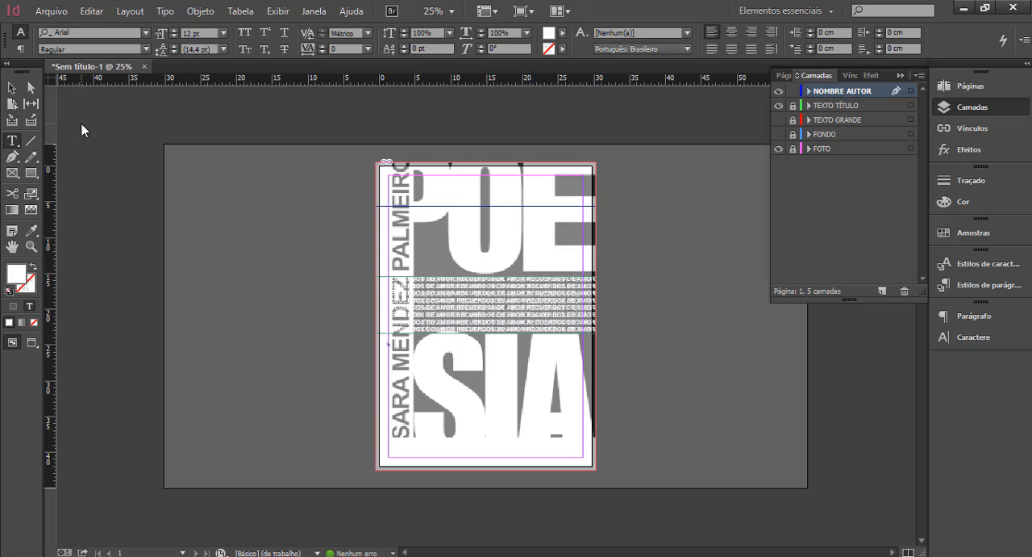
{"action": "double_click", "coordinate": [183, 33]}
{"action": "type", "text": "114"}
Set the text fill colour to C=0 M=0 Y=0 K=100 and place the text cursor in the new frame.
{"action": "left_click", "coordinate": [406, 189]}
{"action": "left_click", "coordinate": [563, 34]}
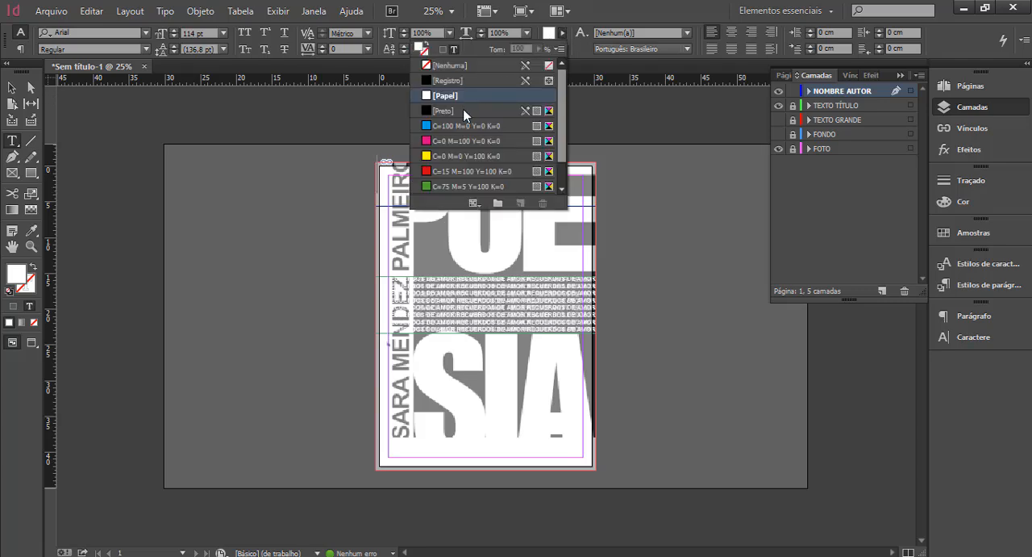
{"action": "scroll", "coordinate": [564, 154], "scroll_direction": "down", "scroll_amount": 2}
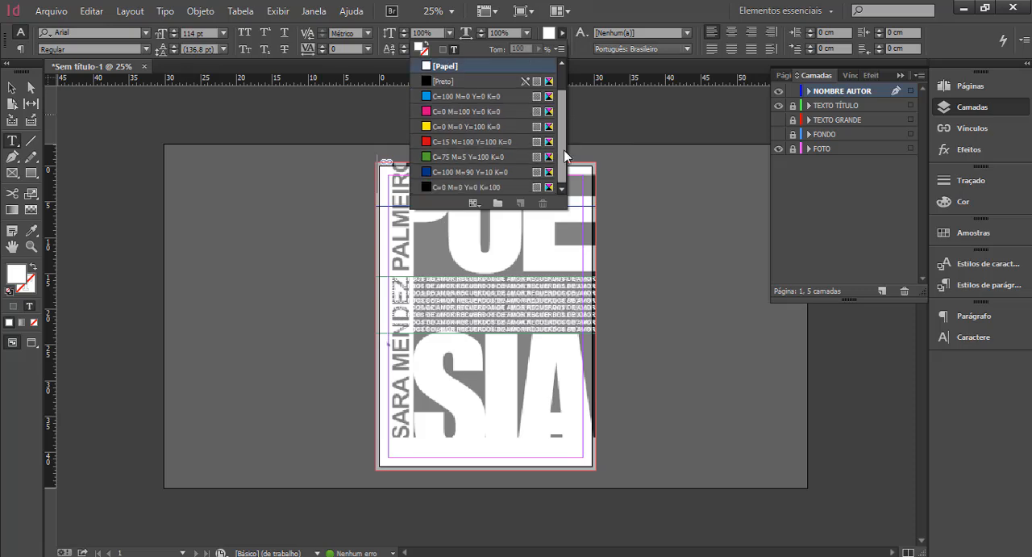
{"action": "left_click", "coordinate": [492, 187]}
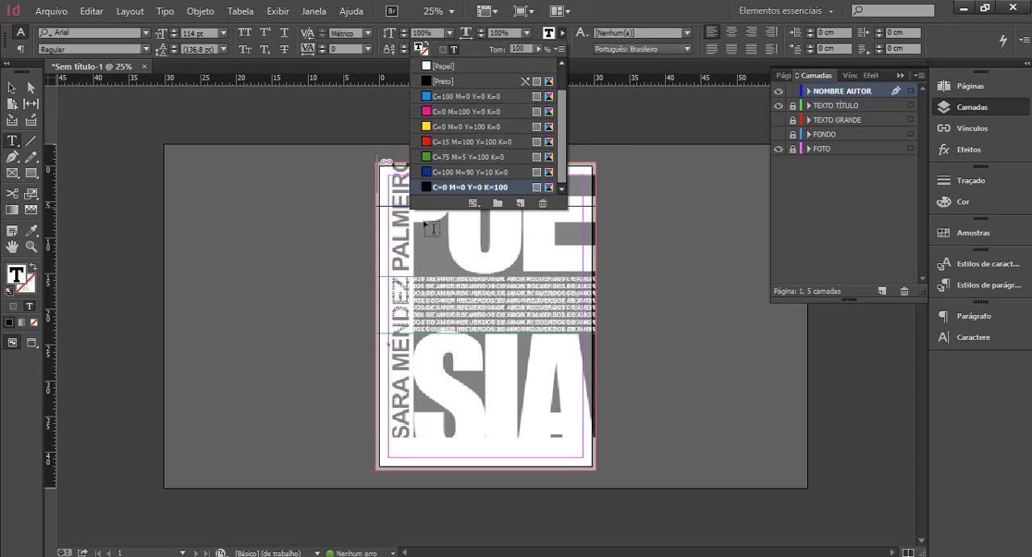
{"action": "left_click", "coordinate": [396, 185]}
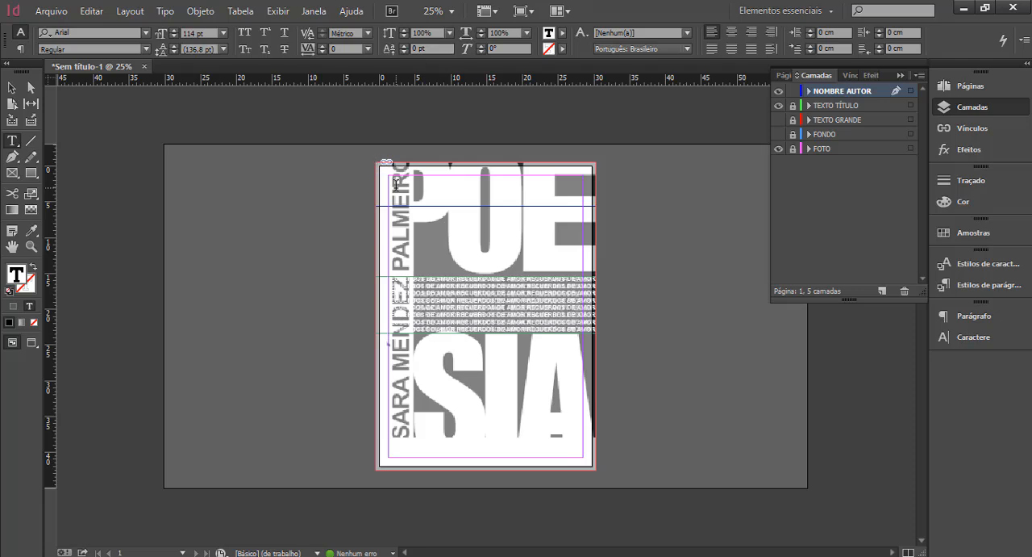
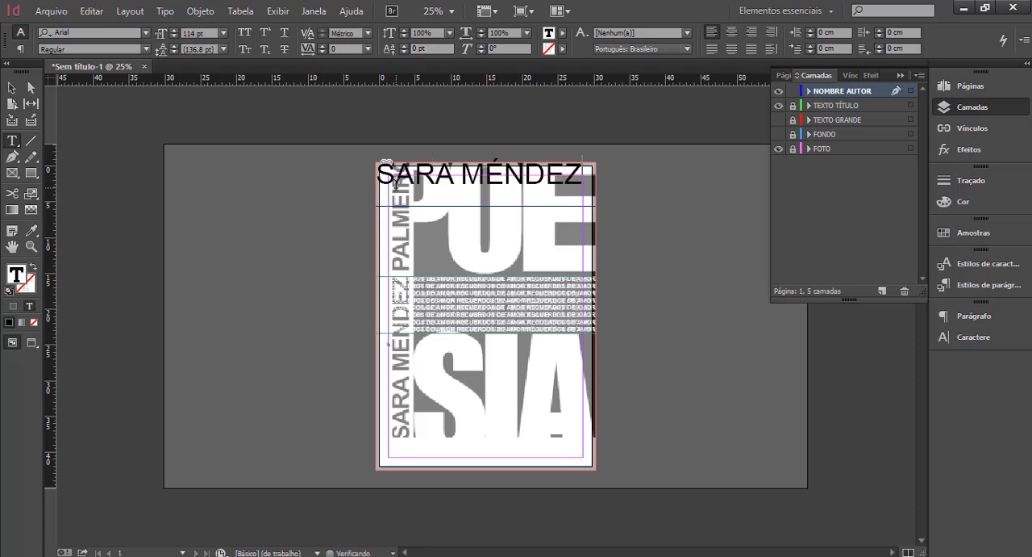
Enter the author's full name in capitals and widen the frame to 51.5 cm so it fits on one line.
{"action": "left_click", "coordinate": [12, 87]}
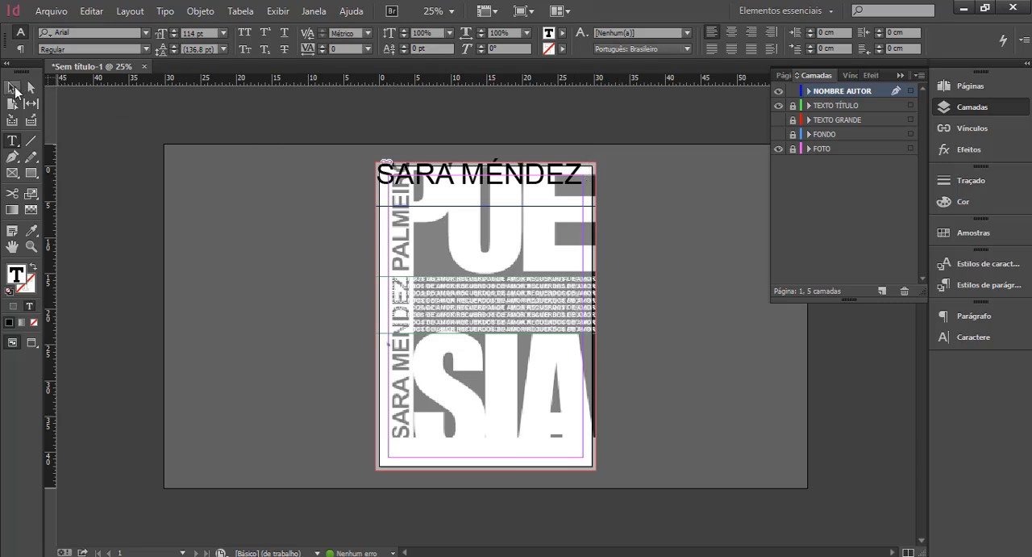
{"action": "left_click_drag", "start_coordinate": [598, 185], "coordinate": [744, 188]}
{"action": "key", "text": "t"}
{"action": "left_click", "coordinate": [12, 87]}
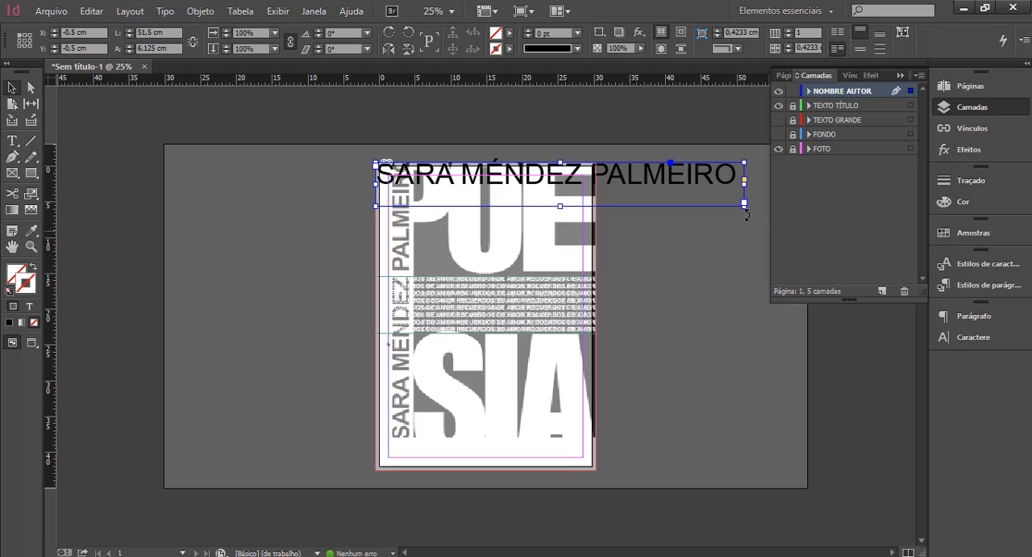
Rotate the author name frame 90° and position it over the reference's vertical name at X 1.27 cm, Y 39 cm.
{"action": "left_click_drag", "start_coordinate": [745, 213], "coordinate": [749, 210]}
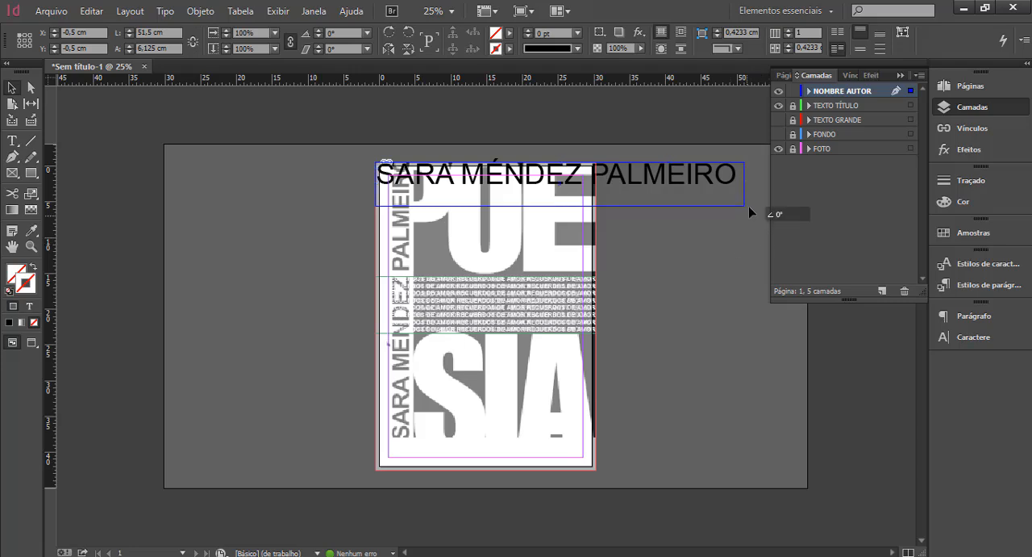
{"action": "key", "text": "Up"}
{"action": "key", "text": "Up"}
{"action": "key", "text": "Up"}
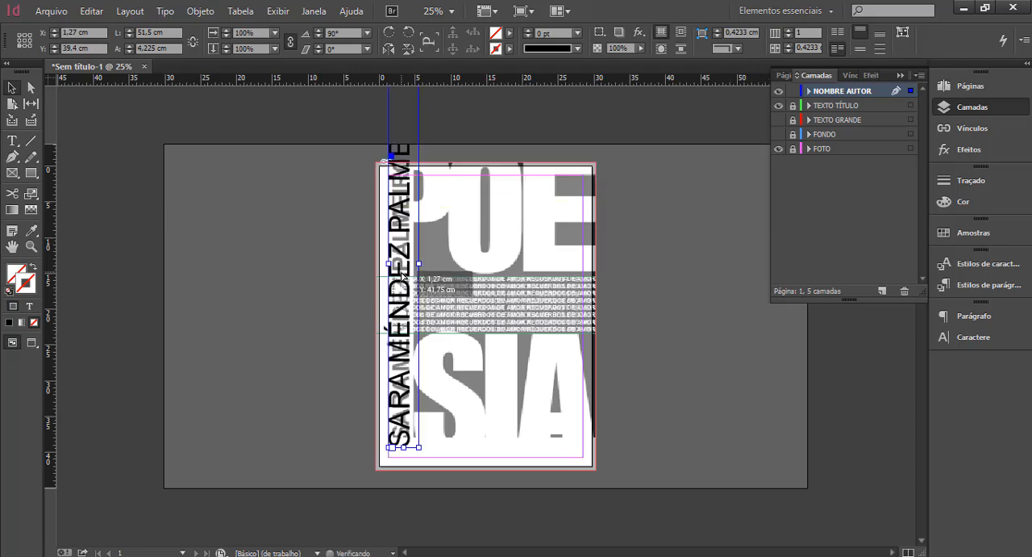
{"action": "key", "text": "Up"}
{"action": "key", "text": "Up"}
{"action": "key", "text": "Up"}
{"action": "key", "text": "Up"}
{"action": "key", "text": "Up"}
{"action": "key", "text": "Up"}
{"action": "key", "text": "Up"}
{"action": "key", "text": "Up"}
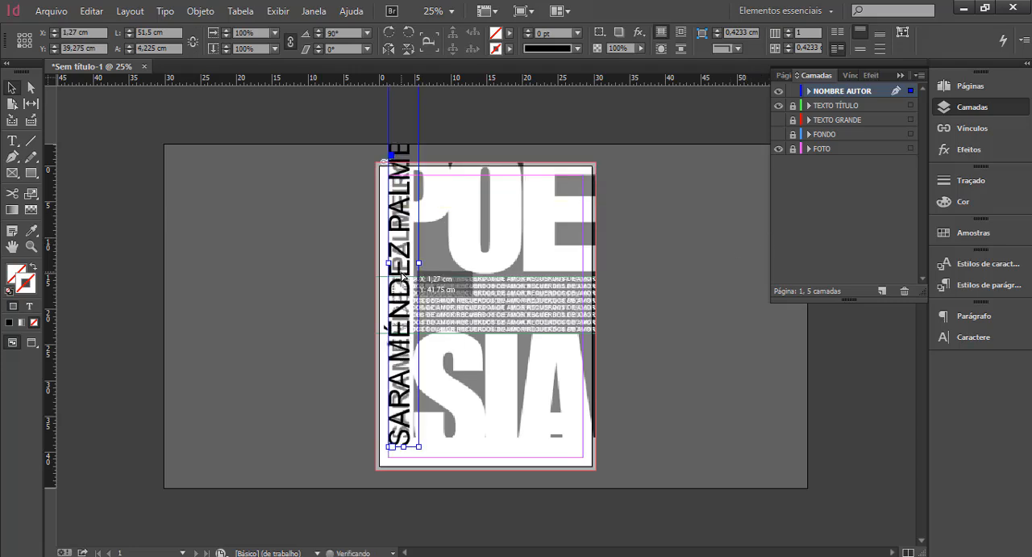
{"action": "key", "text": "Up"}
{"action": "key", "text": "Up"}
{"action": "key", "text": "Up"}
{"action": "key", "text": "Up"}
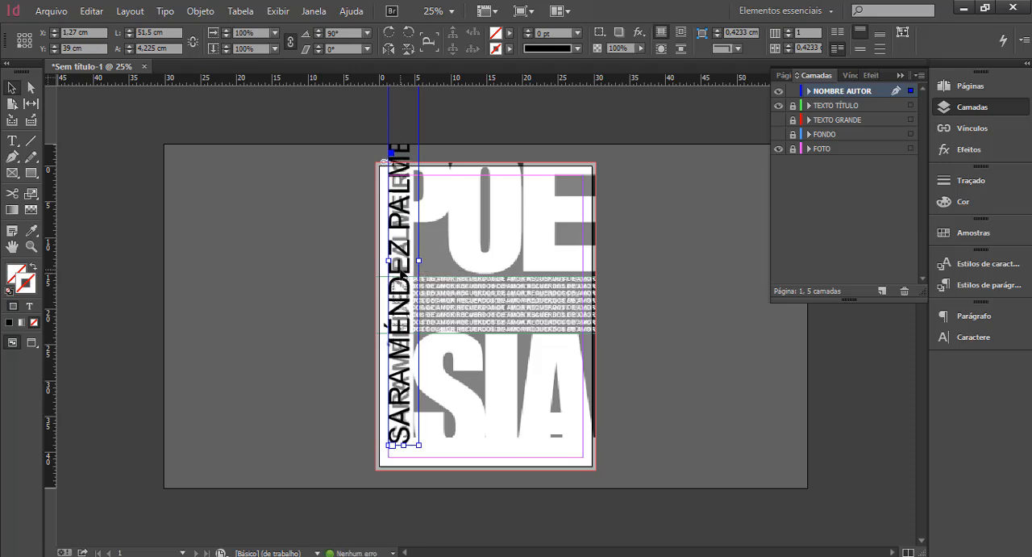
Select the whole vertical author name and reduce its font size to 100 pt.
{"action": "left_click", "coordinate": [13, 140]}
{"action": "left_click_drag", "start_coordinate": [401, 442], "coordinate": [410, 74]}
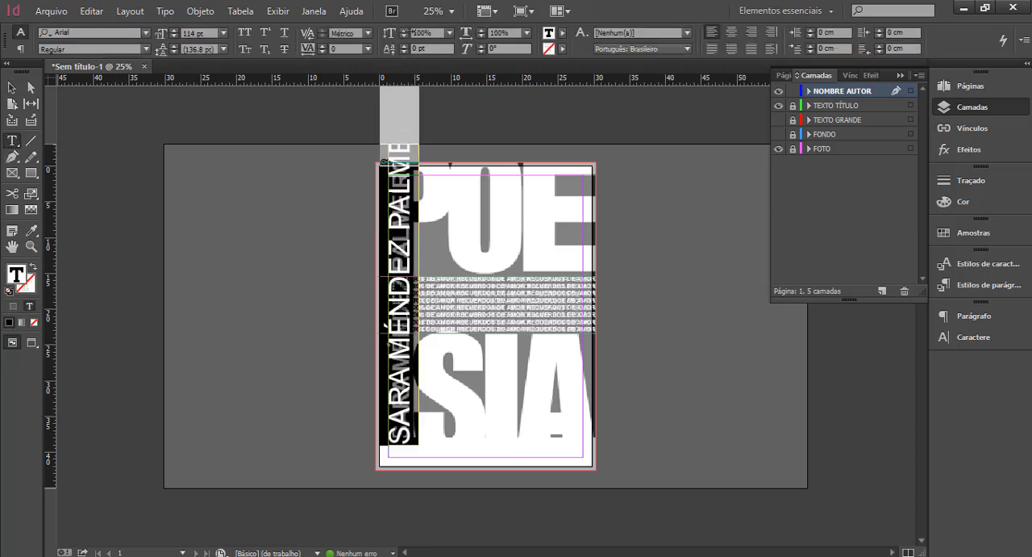
{"action": "left_click", "coordinate": [174, 37]}
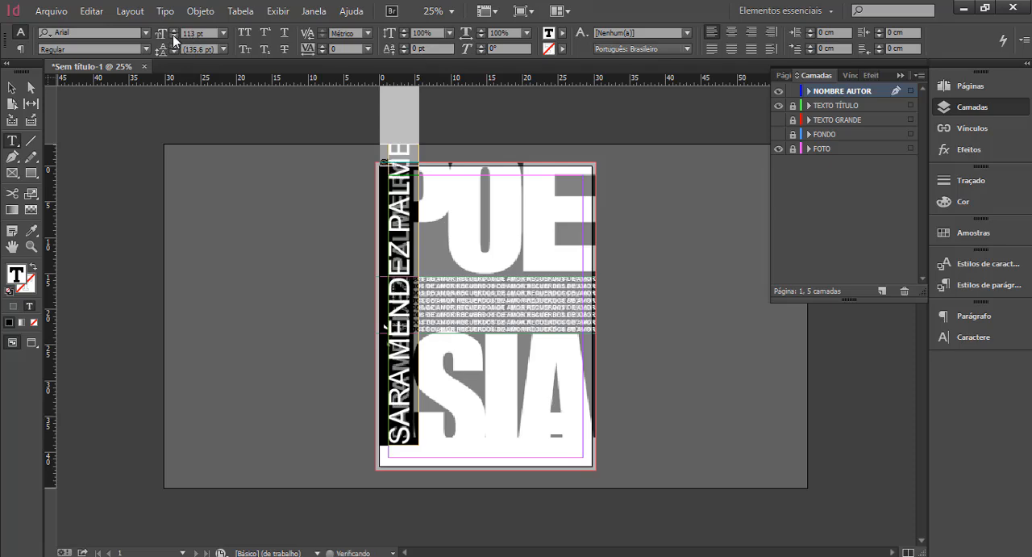
{"action": "left_click", "coordinate": [174, 37]}
Move the author name frame to X 1.595 cm, Y 38.625 cm and compare its lettering with the reference.
{"action": "left_click", "coordinate": [11, 87]}
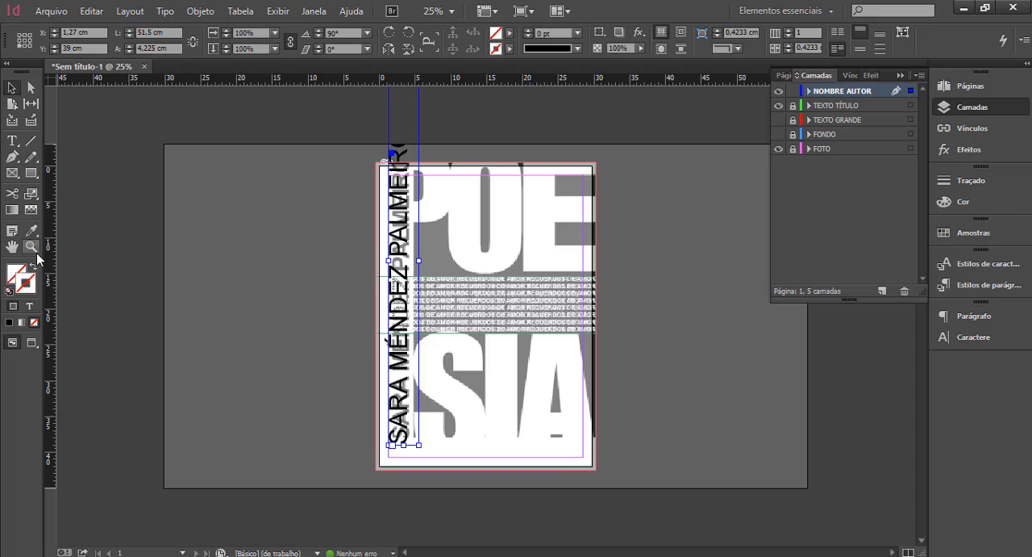
{"action": "key", "text": "ctrl+1"}
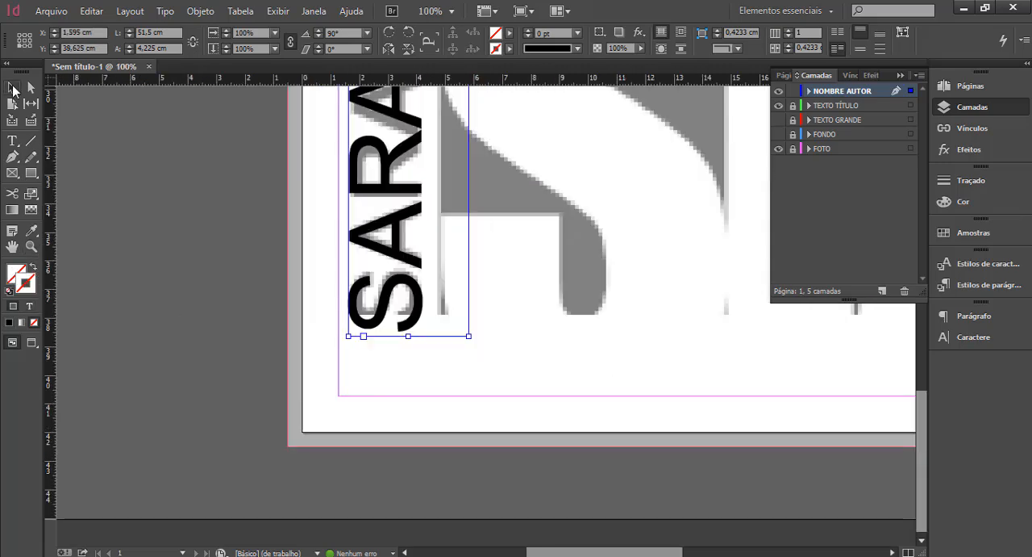
{"action": "left_click", "coordinate": [30, 246]}
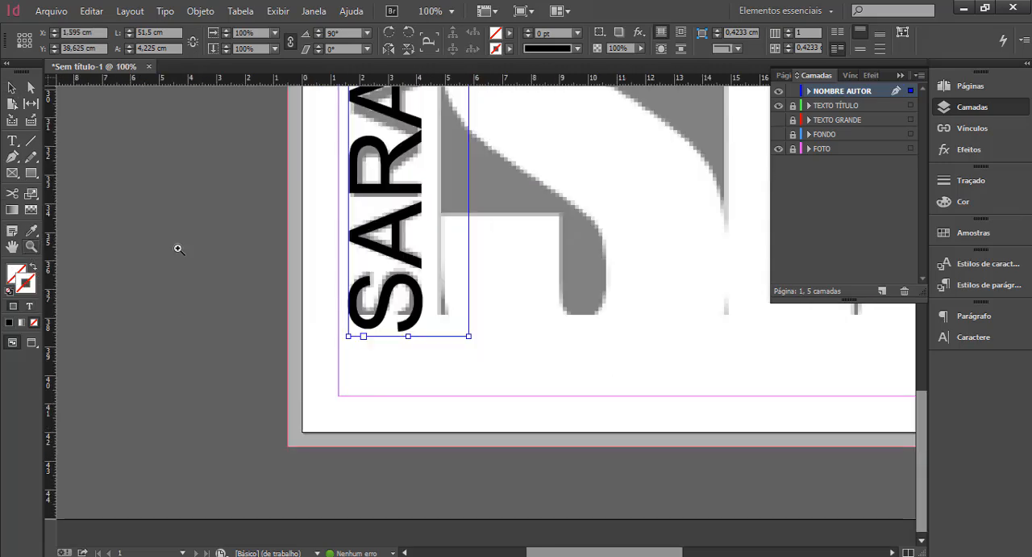
{"action": "left_click", "coordinate": [459, 236], "text": "alt"}
{"action": "left_click", "coordinate": [516, 247], "text": "alt"}
{"action": "left_click", "coordinate": [516, 249], "text": "alt"}
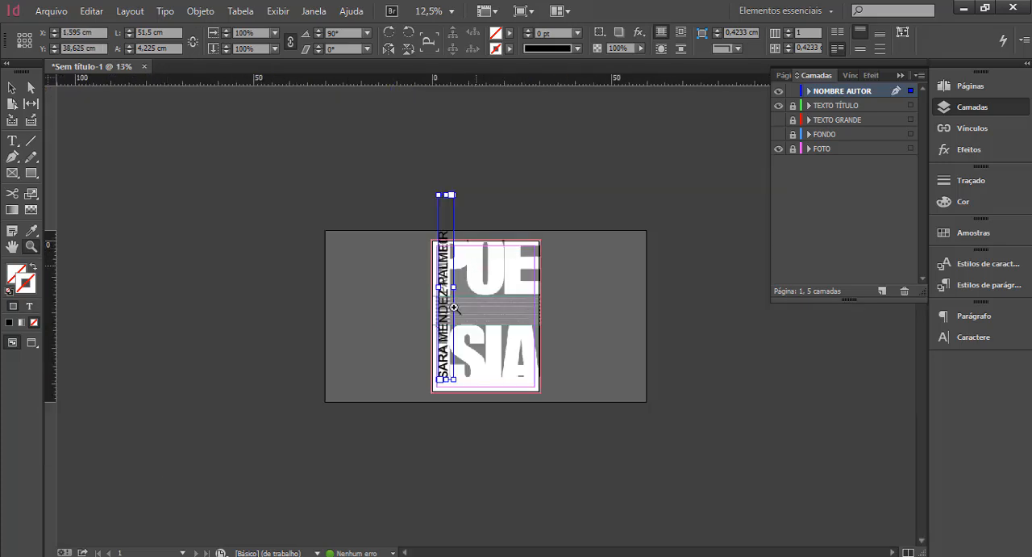
{"action": "left_click", "coordinate": [454, 308]}
{"action": "left_click", "coordinate": [437, 296]}
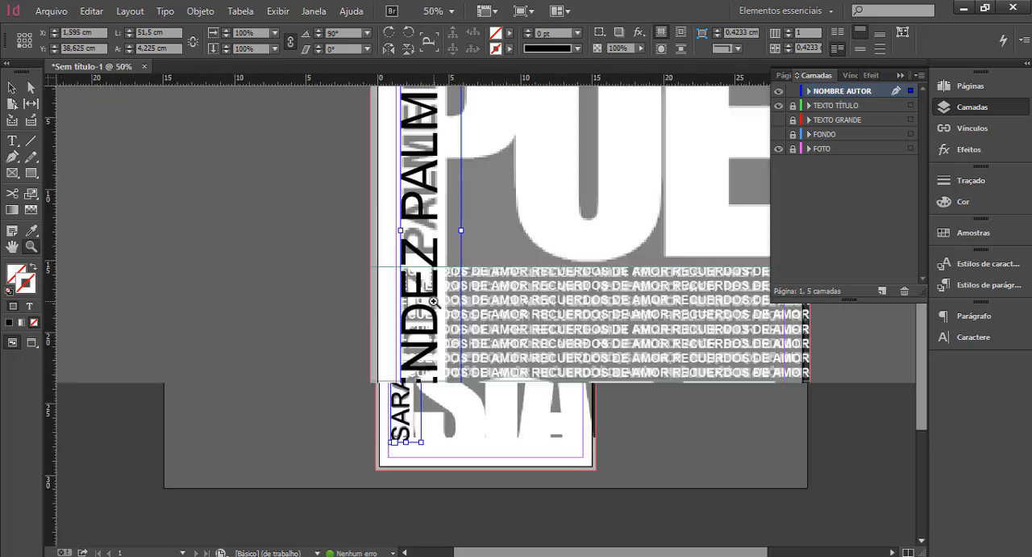
{"action": "left_click", "coordinate": [434, 292], "text": "alt"}
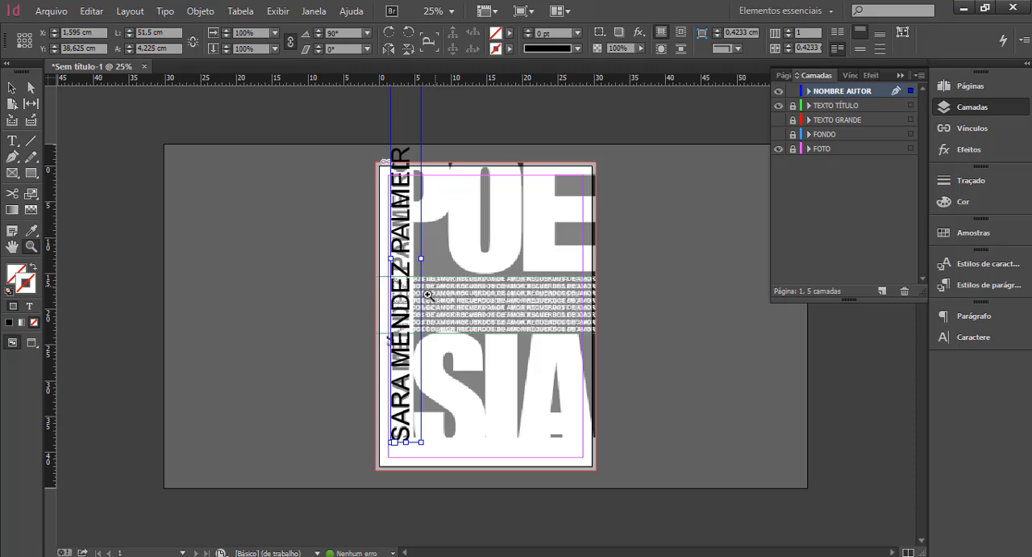
{"action": "left_click", "coordinate": [425, 298], "text": "alt"}
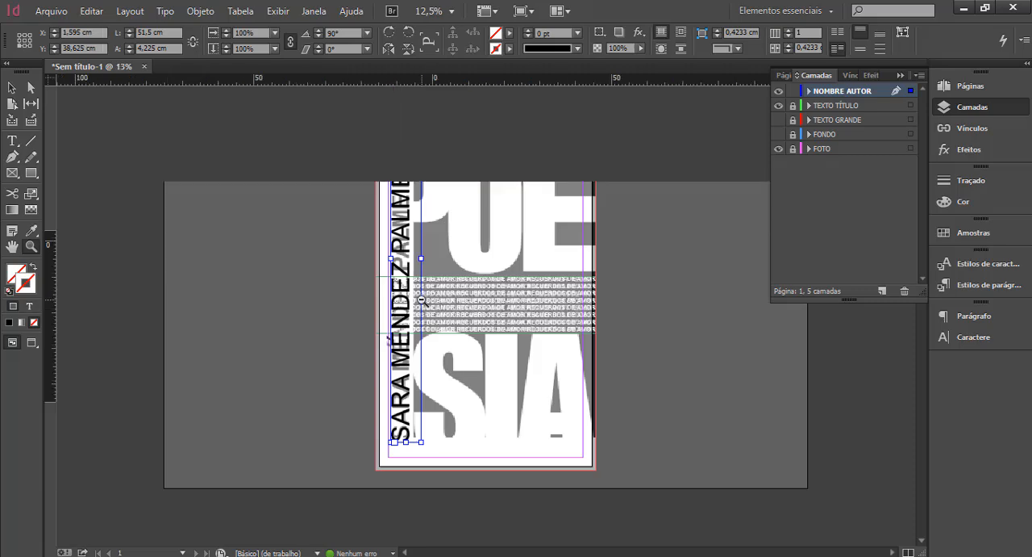
{"action": "left_click", "coordinate": [491, 290]}
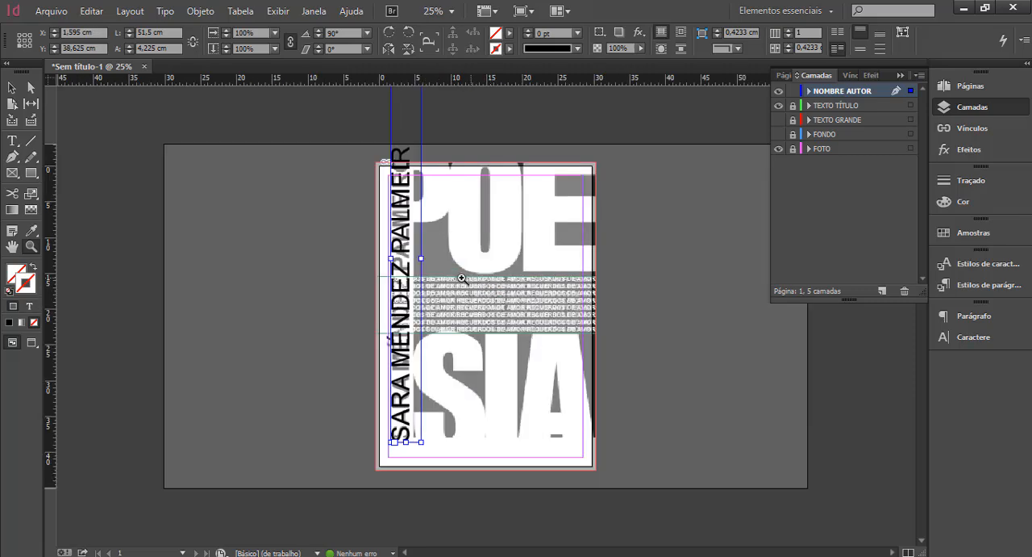
{"action": "left_click", "coordinate": [459, 276], "text": "alt"}
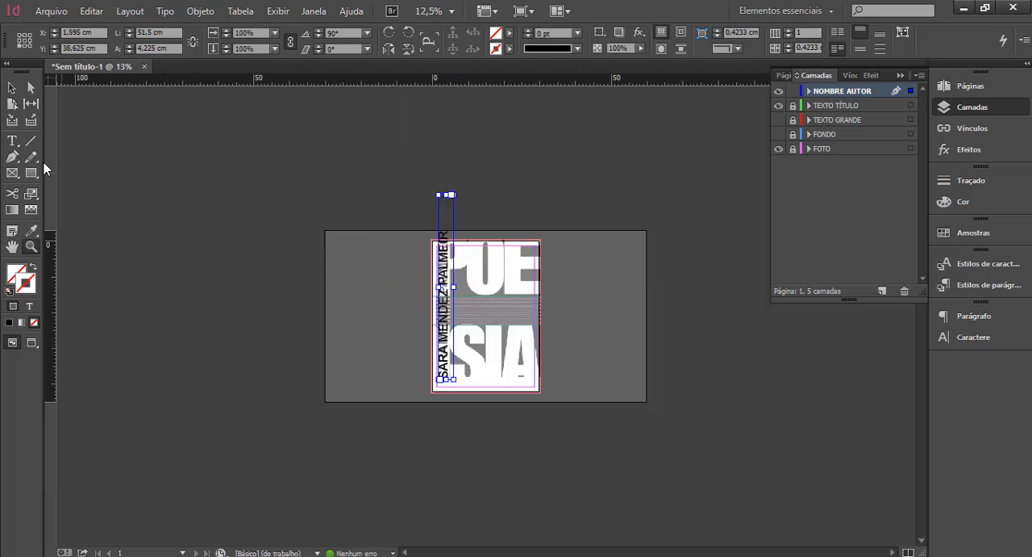
Reduce the font size of the entire author name to 86 pt.
{"action": "left_click", "coordinate": [15, 142]}
{"action": "left_click_drag", "start_coordinate": [444, 376], "coordinate": [449, 180]}
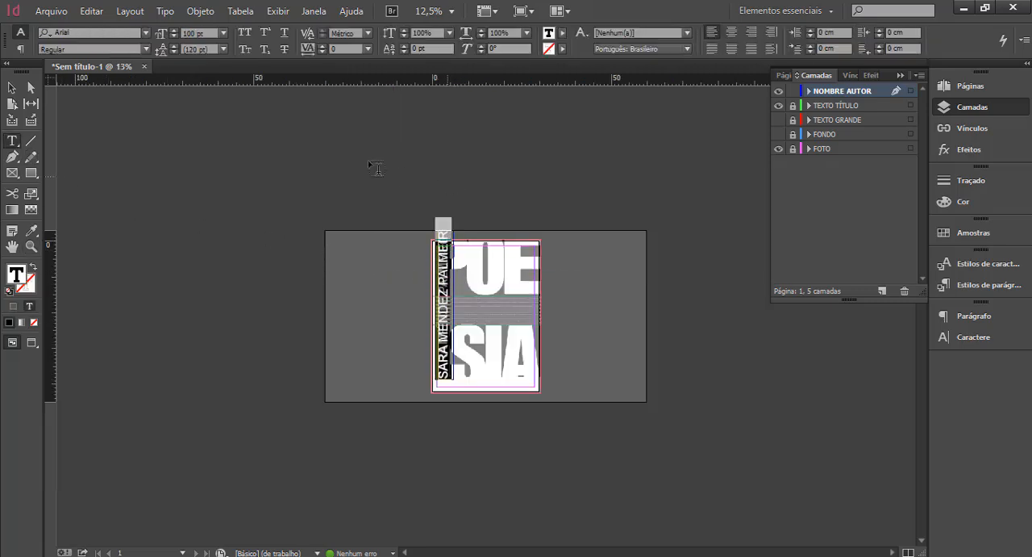
{"action": "left_click", "coordinate": [174, 37]}
{"action": "left_click", "coordinate": [174, 38]}
{"action": "left_click", "coordinate": [174, 37]}
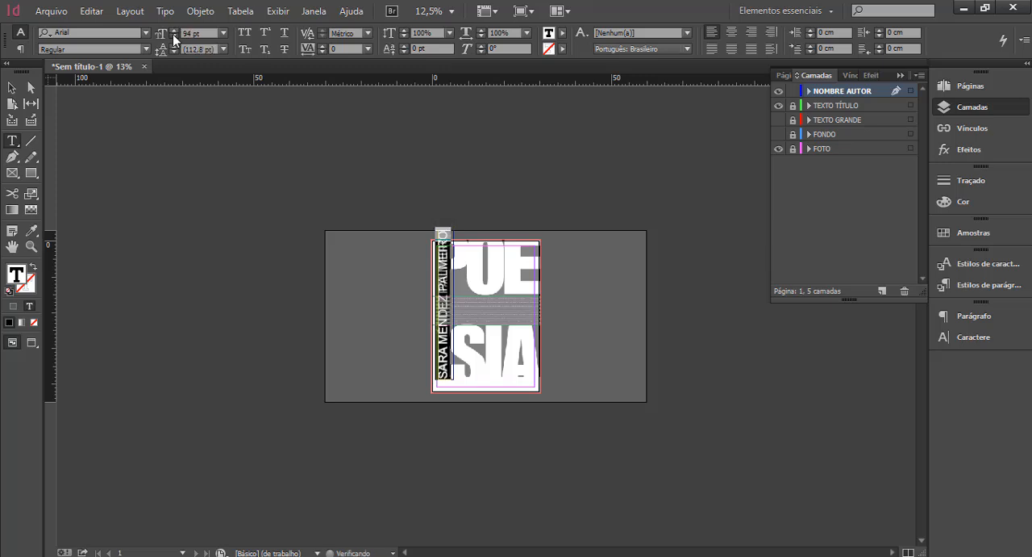
{"action": "left_click", "coordinate": [174, 38]}
{"action": "left_click", "coordinate": [174, 37]}
{"action": "left_click", "coordinate": [174, 37]}
{"action": "left_click", "coordinate": [175, 37]}
{"action": "left_click", "coordinate": [174, 37]}
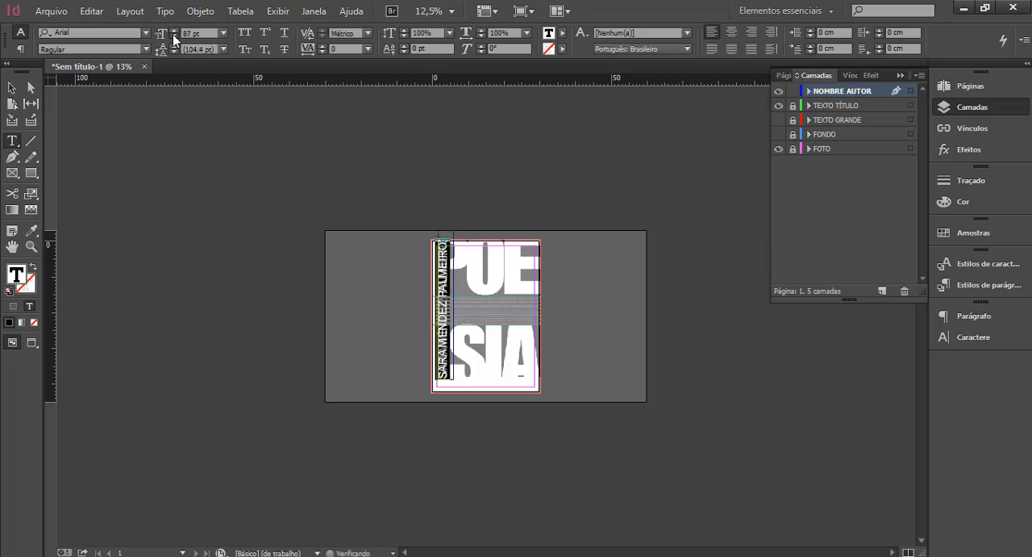
{"action": "left_click", "coordinate": [175, 37]}
Move the author name frame to X 1.82 cm, Y 38.3 cm so its lettering lines up with the reference.
{"action": "left_click", "coordinate": [31, 246]}
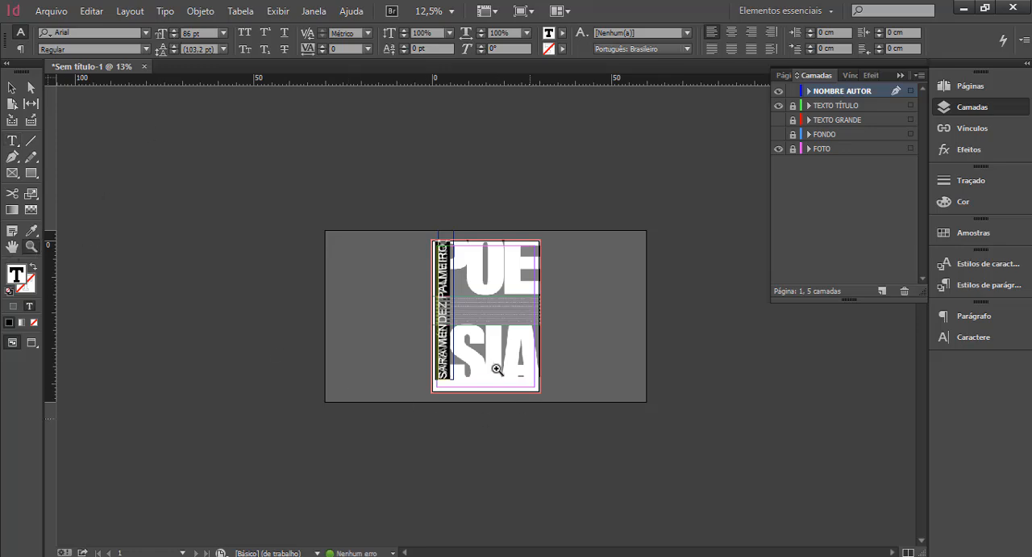
{"action": "left_click", "coordinate": [459, 363]}
{"action": "left_click", "coordinate": [419, 403]}
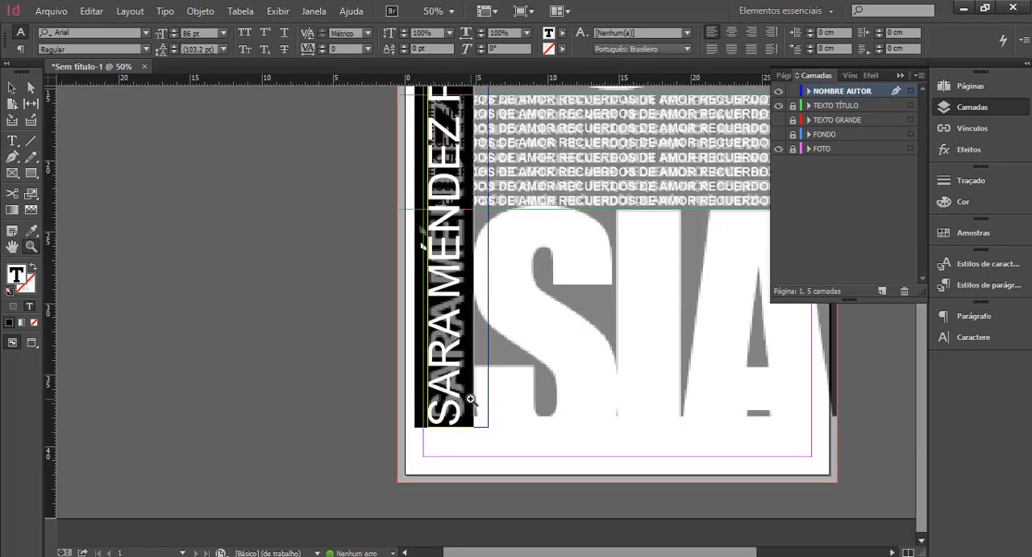
{"action": "left_click", "coordinate": [472, 399]}
{"action": "left_click", "coordinate": [14, 89]}
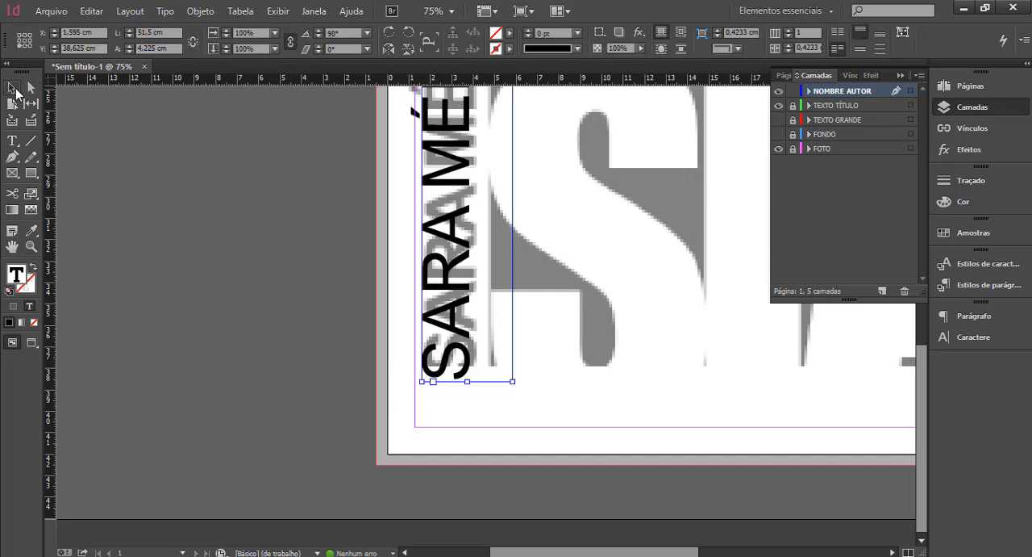
{"action": "key", "text": "Right"}
{"action": "key", "text": "Right"}
{"action": "key", "text": "Right"}
{"action": "key", "text": "Right"}
{"action": "key", "text": "Right"}
{"action": "key", "text": "Right"}
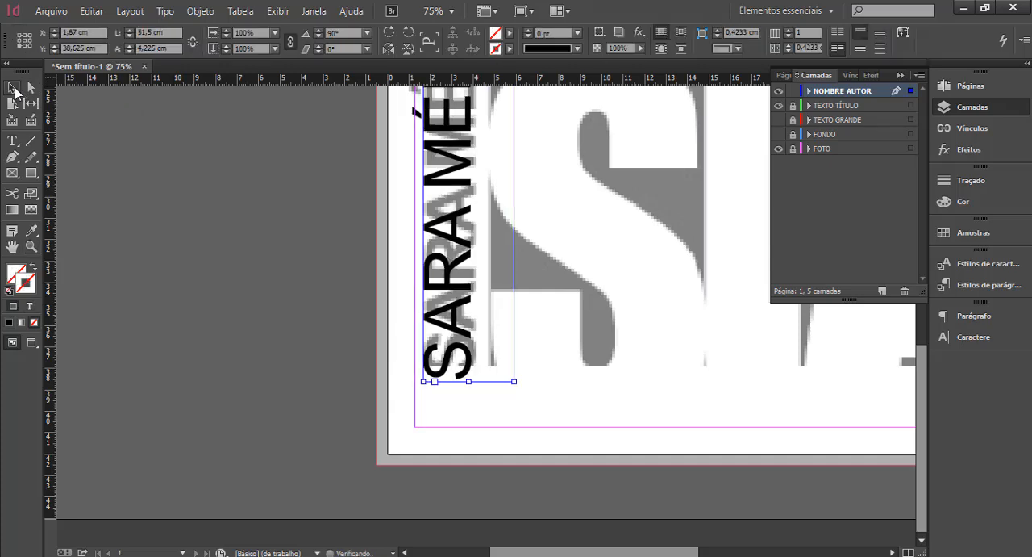
{"action": "key", "text": "Up"}
{"action": "key", "text": "Up"}
{"action": "key", "text": "Up"}
{"action": "key", "text": "Up"}
{"action": "key", "text": "Up"}
{"action": "key", "text": "Up"}
{"action": "key", "text": "Up"}
{"action": "key", "text": "Up"}
{"action": "key", "text": "Up"}
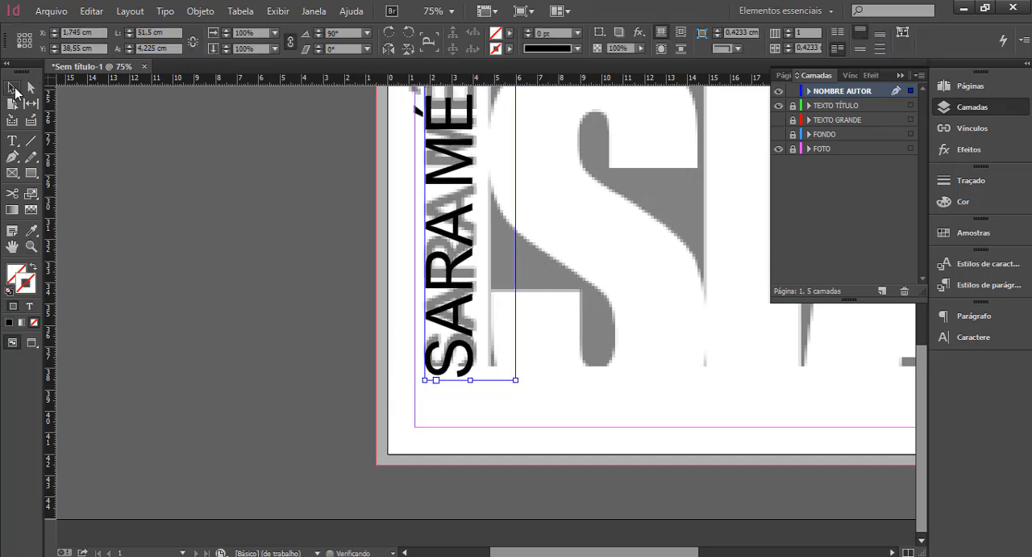
{"action": "key", "text": "Up"}
{"action": "key", "text": "Up"}
{"action": "key", "text": "Up"}
{"action": "key", "text": "Up"}
{"action": "key", "text": "Right"}
{"action": "key", "text": "Right"}
{"action": "key", "text": "Right"}
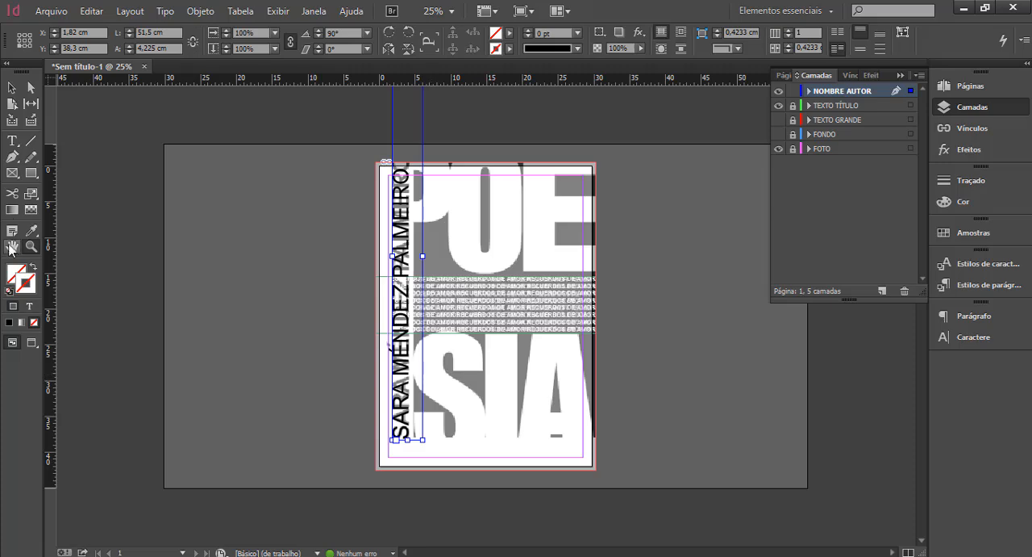
Change the font style of the entire vertical author name to Arial Bold.
{"action": "left_click", "coordinate": [12, 140]}
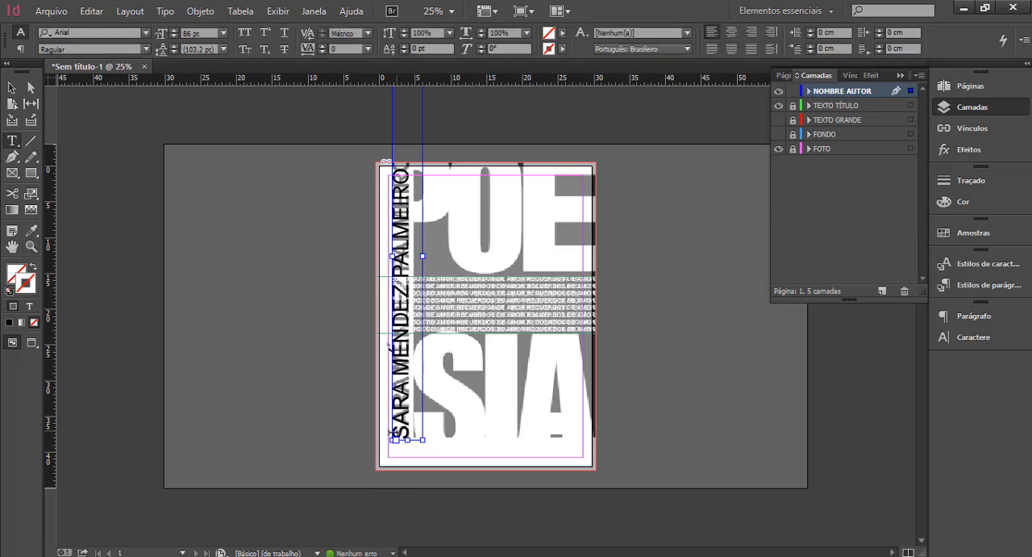
{"action": "left_click_drag", "start_coordinate": [397, 435], "coordinate": [398, 113]}
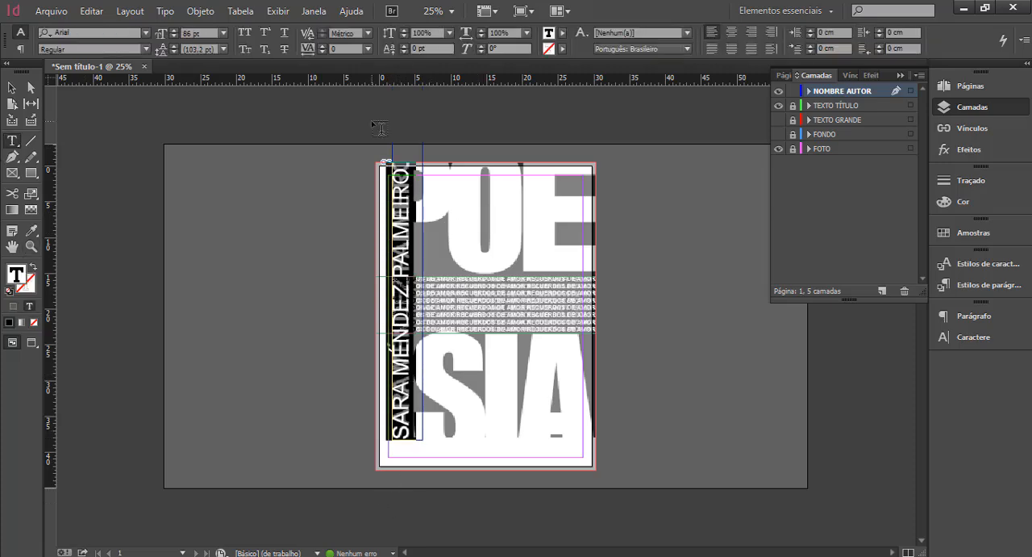
{"action": "left_click", "coordinate": [146, 49]}
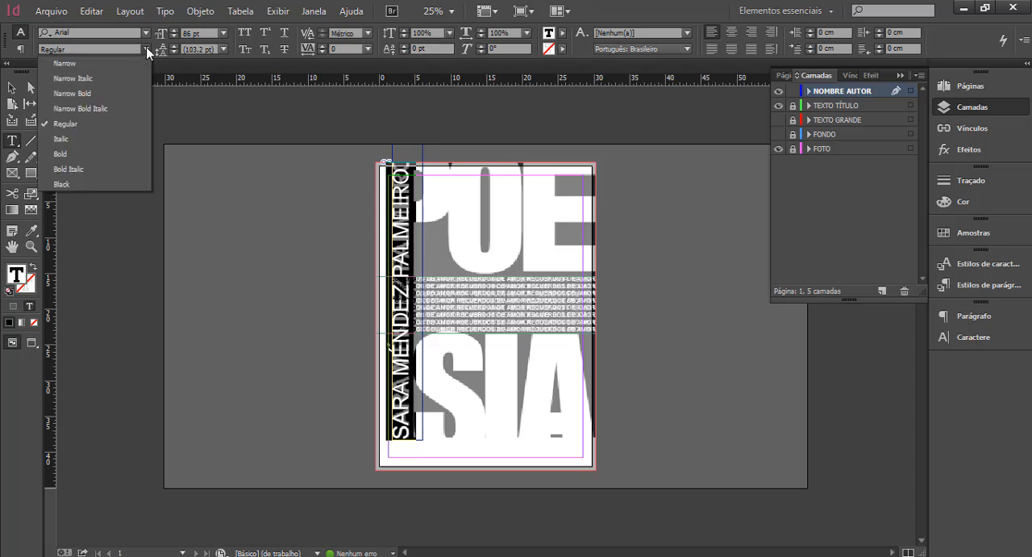
{"action": "left_click", "coordinate": [99, 154]}
{"action": "key", "text": "Escape"}
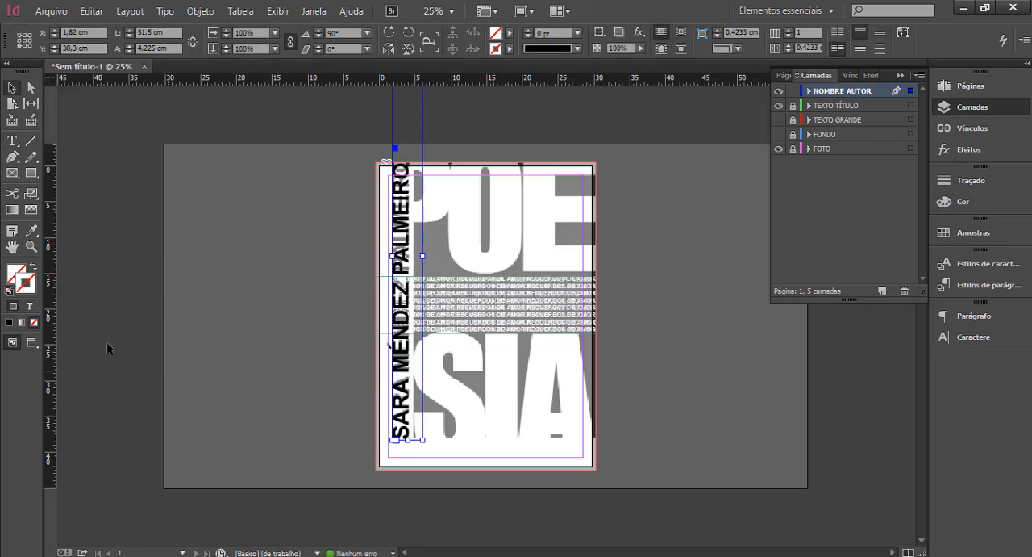
Compare the bold author name with the reference and set the tracking of the whole name to 10.
{"action": "left_click", "coordinate": [30, 246]}
{"action": "left_click", "coordinate": [409, 429]}
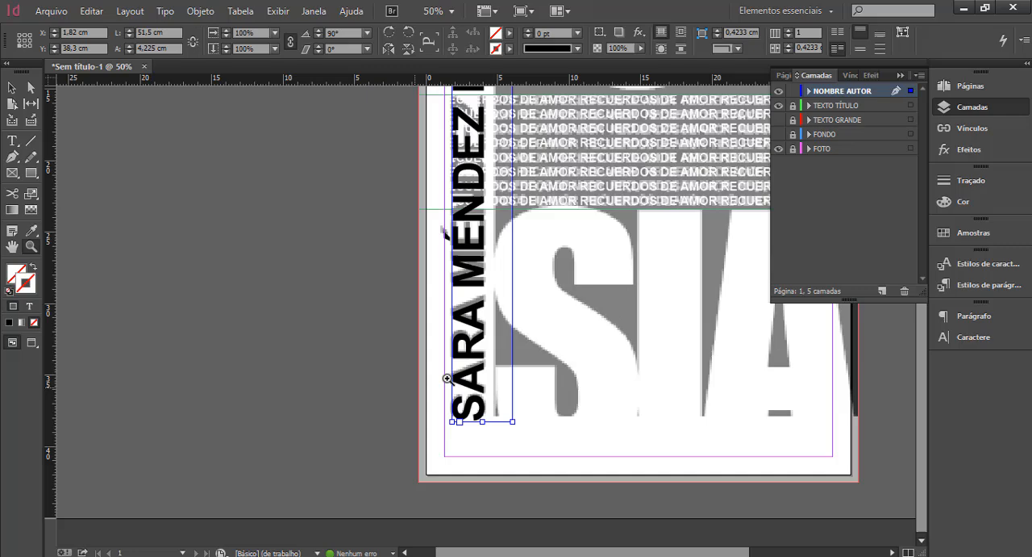
{"action": "left_click", "coordinate": [484, 357]}
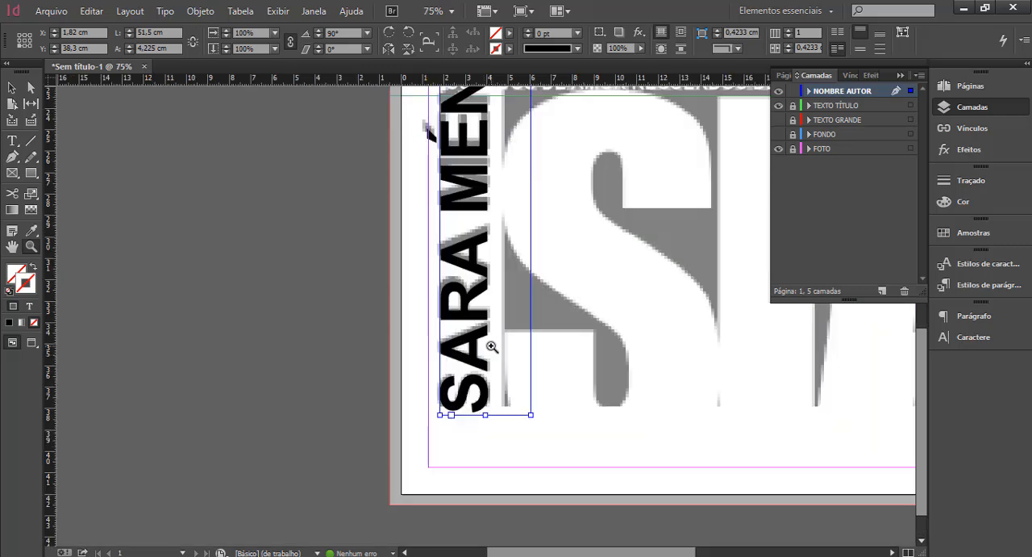
{"action": "left_click", "coordinate": [489, 345], "text": "alt"}
{"action": "left_click", "coordinate": [490, 343], "text": "alt"}
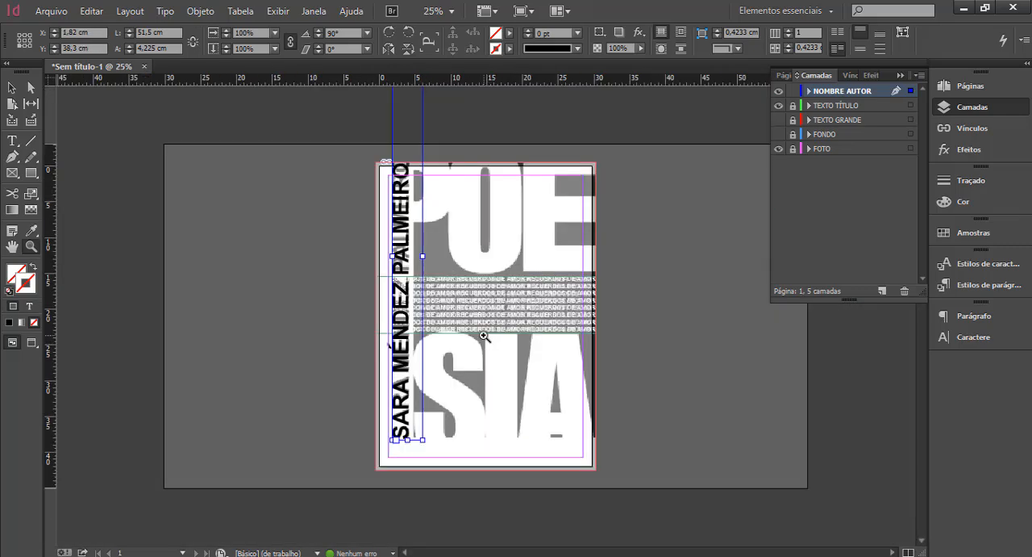
{"action": "left_click", "coordinate": [12, 141]}
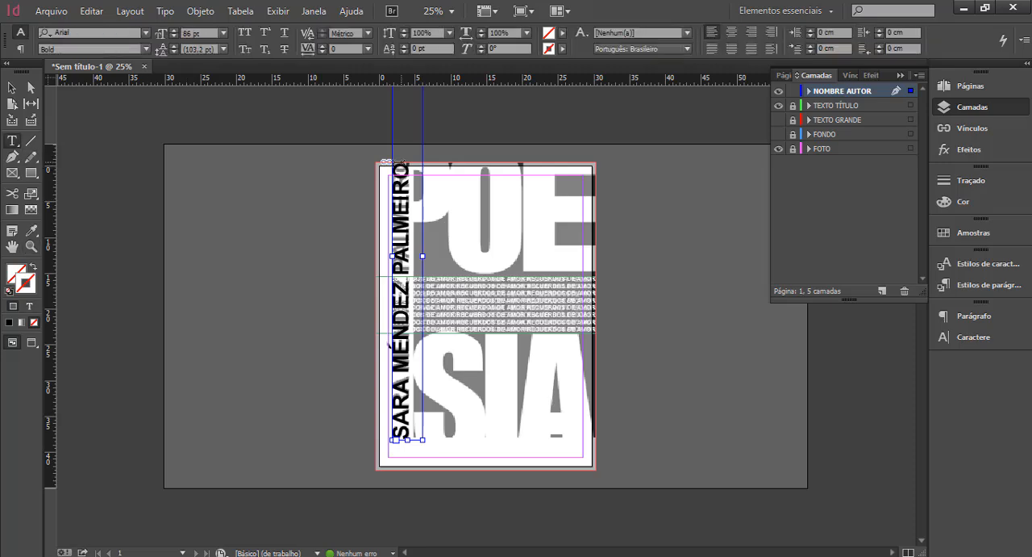
{"action": "left_click_drag", "start_coordinate": [401, 161], "coordinate": [401, 436]}
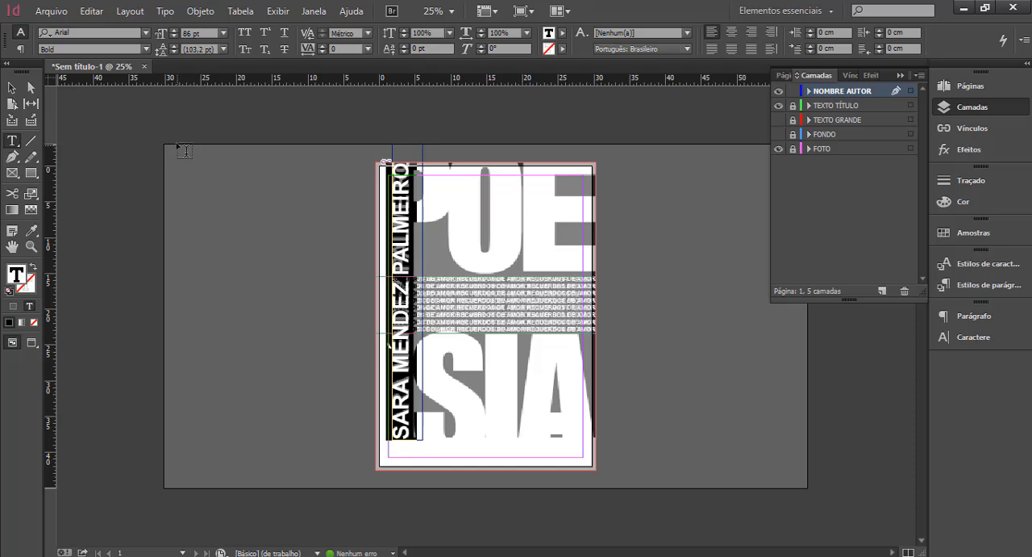
{"action": "left_click", "coordinate": [322, 46]}
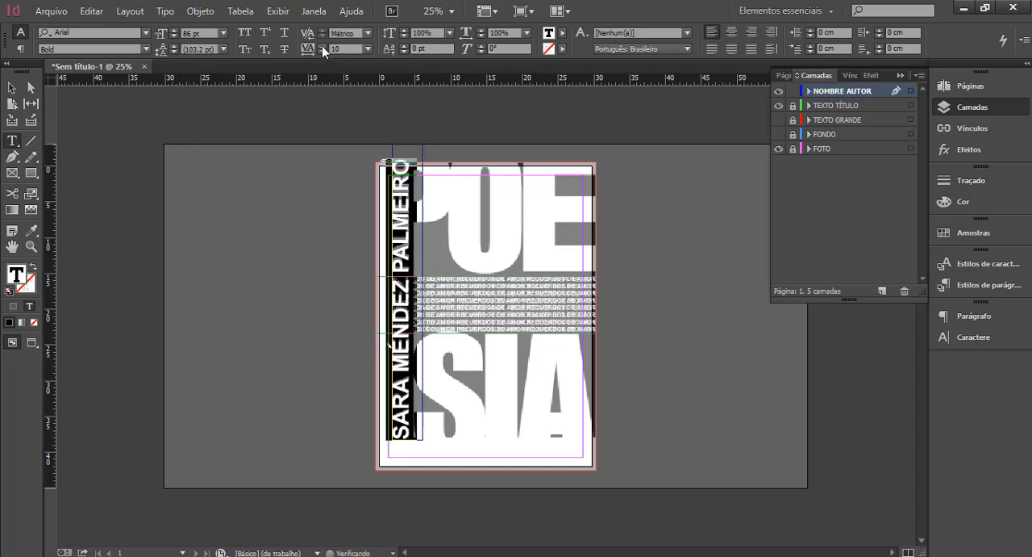
{"action": "left_click", "coordinate": [322, 46]}
{"action": "left_click", "coordinate": [322, 46]}
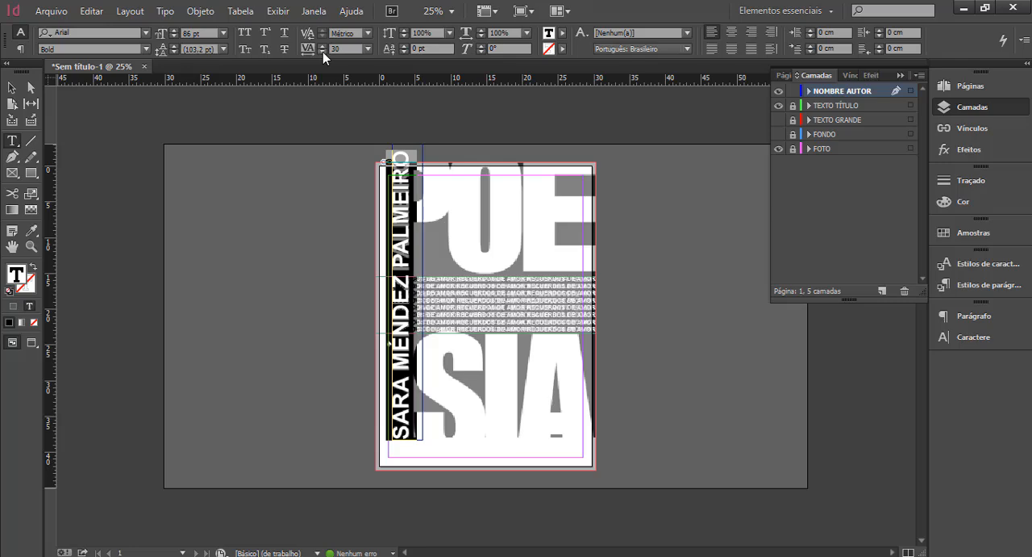
{"action": "left_click", "coordinate": [322, 51]}
{"action": "left_click", "coordinate": [324, 50]}
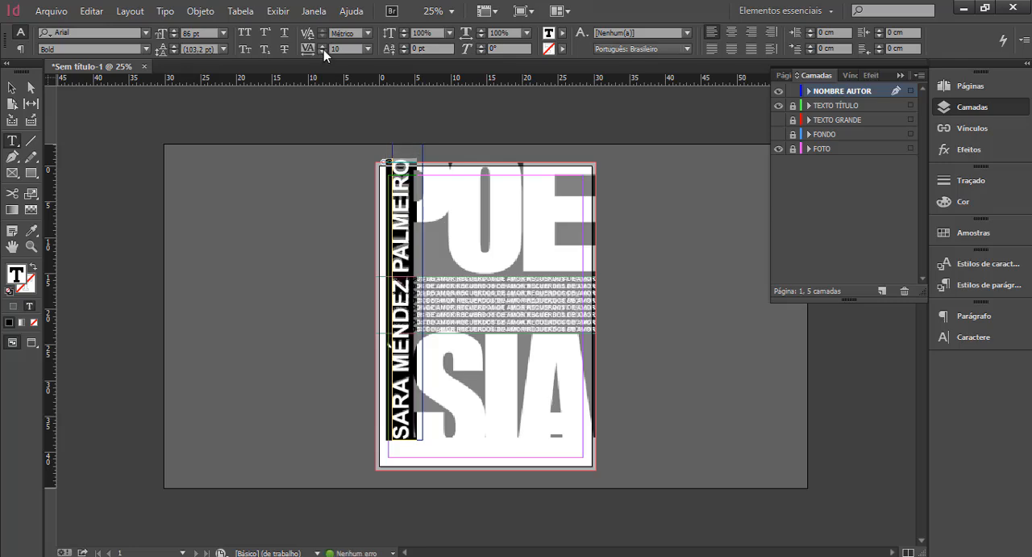
Examine how both ends of the vertical author name line up with the reference lettering beneath it.
{"action": "left_click", "coordinate": [10, 88]}
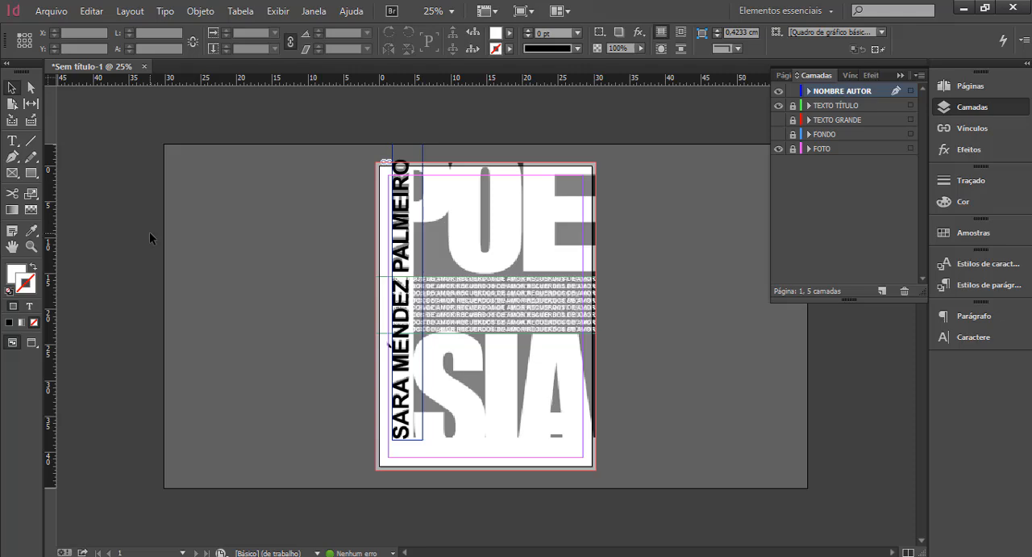
{"action": "left_click", "coordinate": [30, 246]}
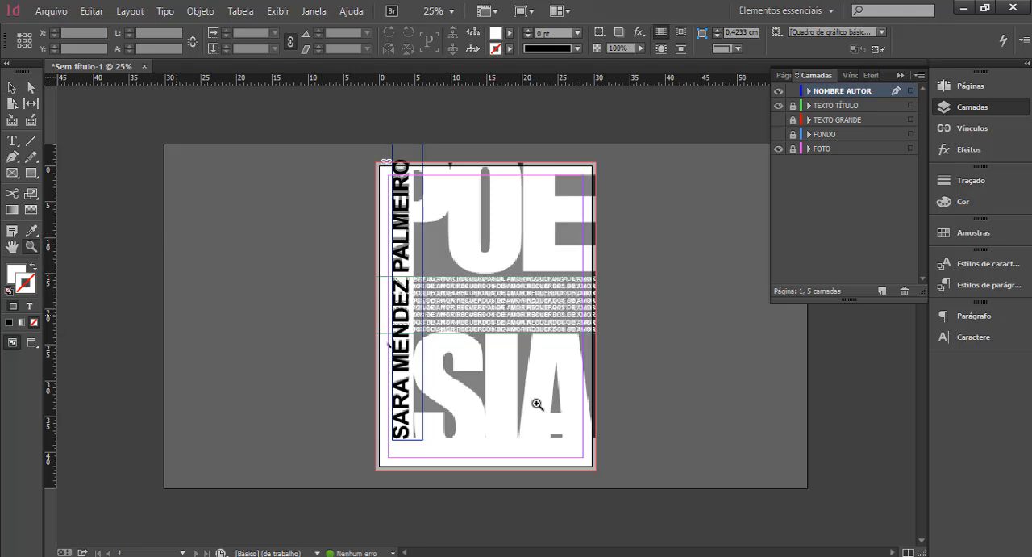
{"action": "left_click", "coordinate": [416, 403]}
{"action": "left_click", "coordinate": [446, 370]}
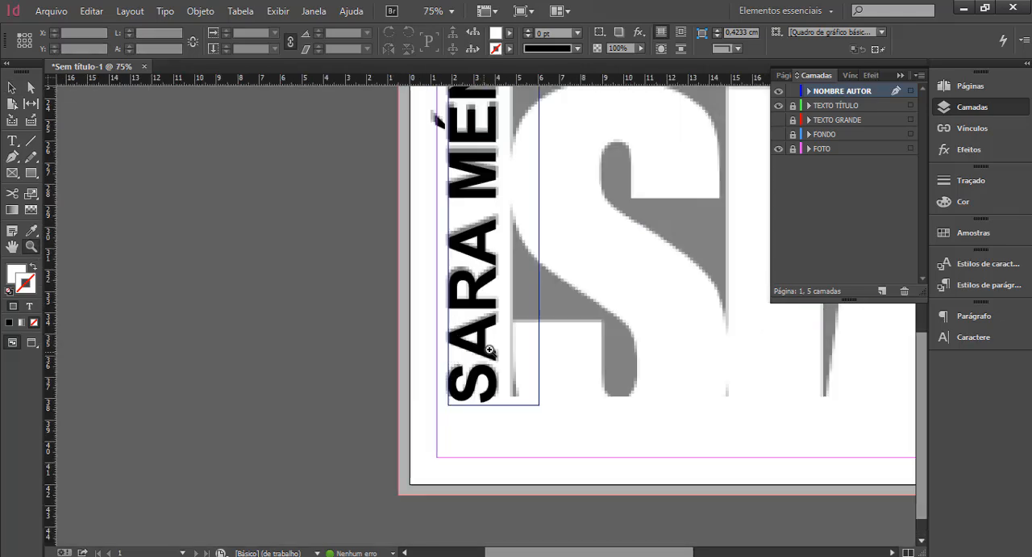
{"action": "left_click", "coordinate": [491, 267], "text": "alt"}
{"action": "left_click", "coordinate": [491, 267], "text": "alt"}
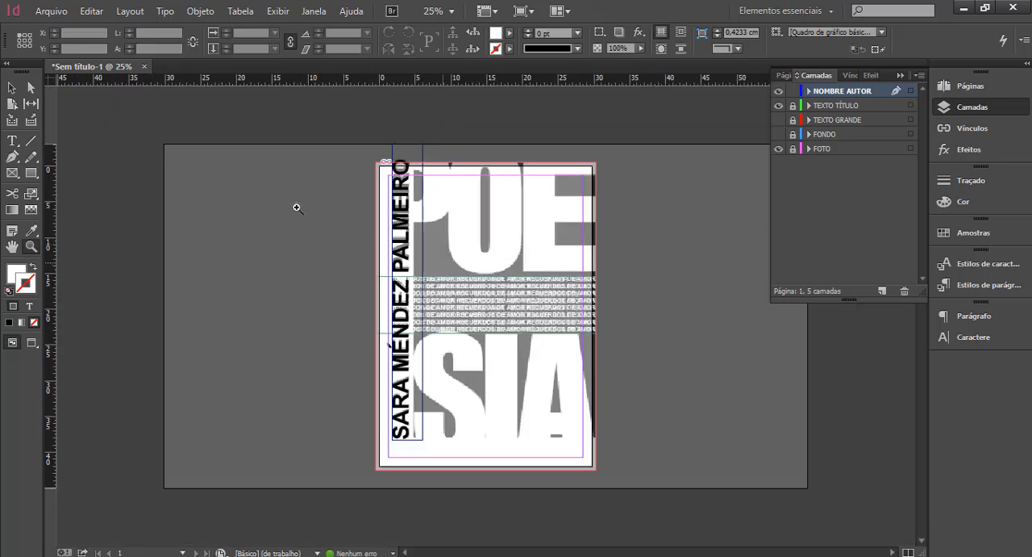
{"action": "left_click", "coordinate": [483, 209]}
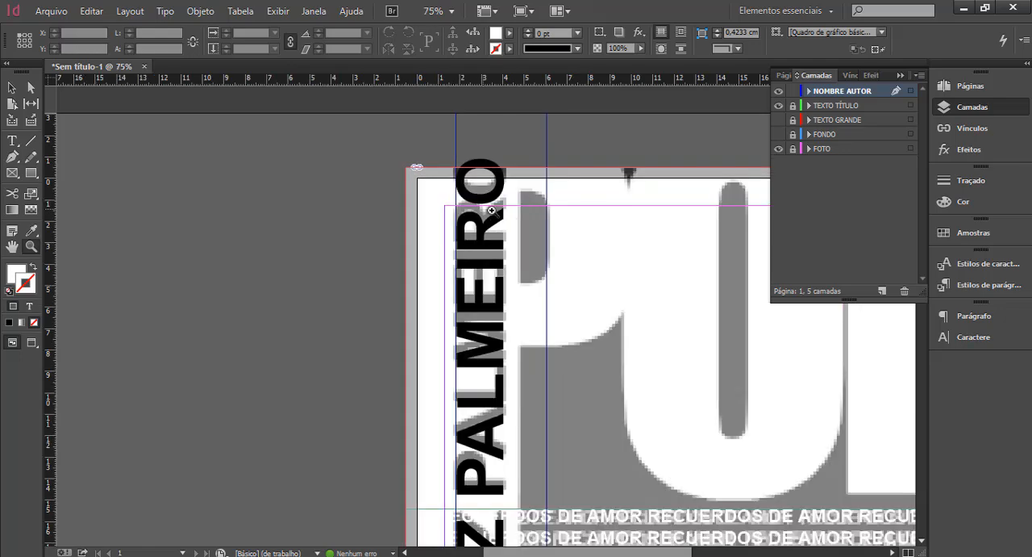
{"action": "left_click", "coordinate": [501, 238], "text": "alt"}
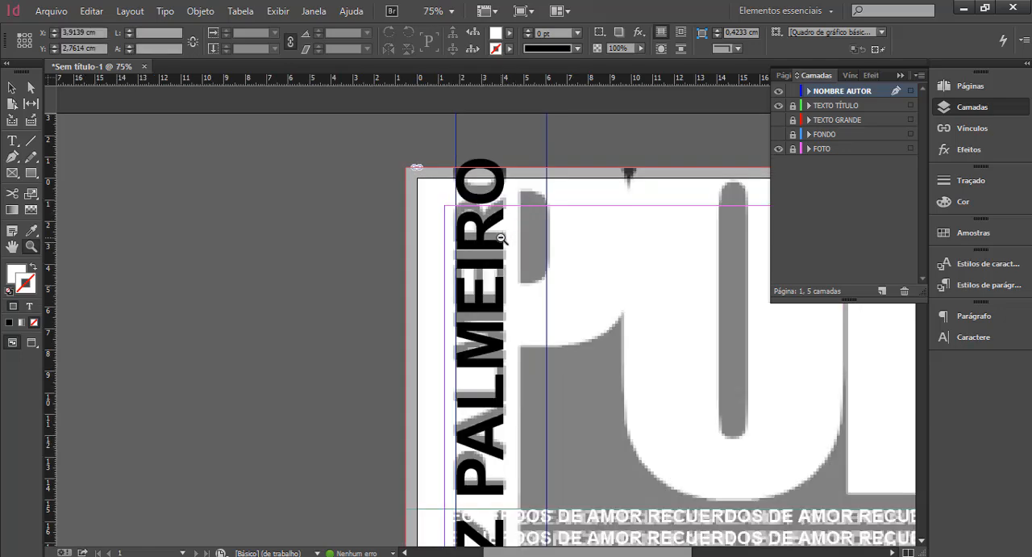
{"action": "left_click", "coordinate": [501, 238], "text": "alt"}
{"action": "left_click", "coordinate": [501, 238], "text": "alt"}
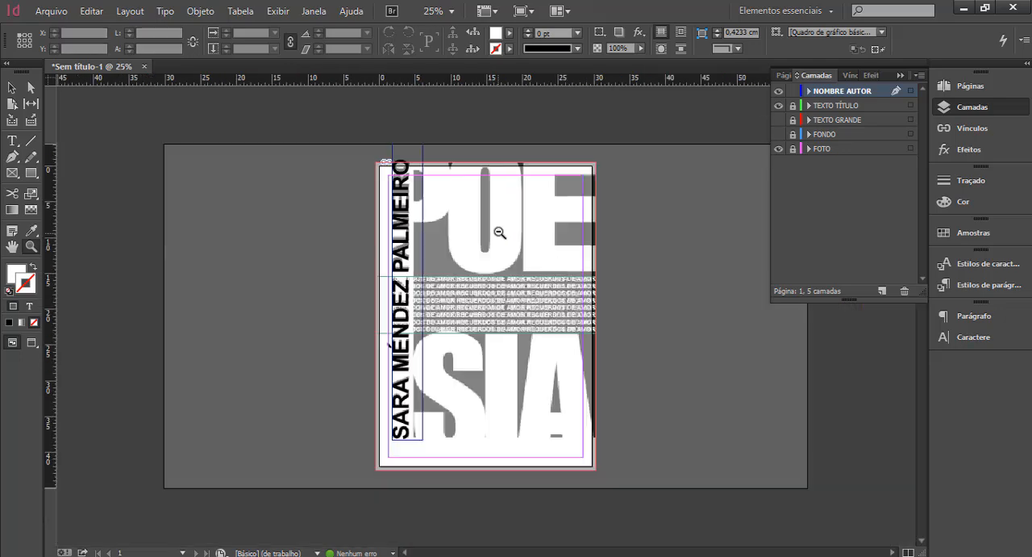
Increase the tracking of the entire author name slightly.
{"action": "left_click", "coordinate": [12, 141]}
{"action": "left_click", "coordinate": [321, 47]}
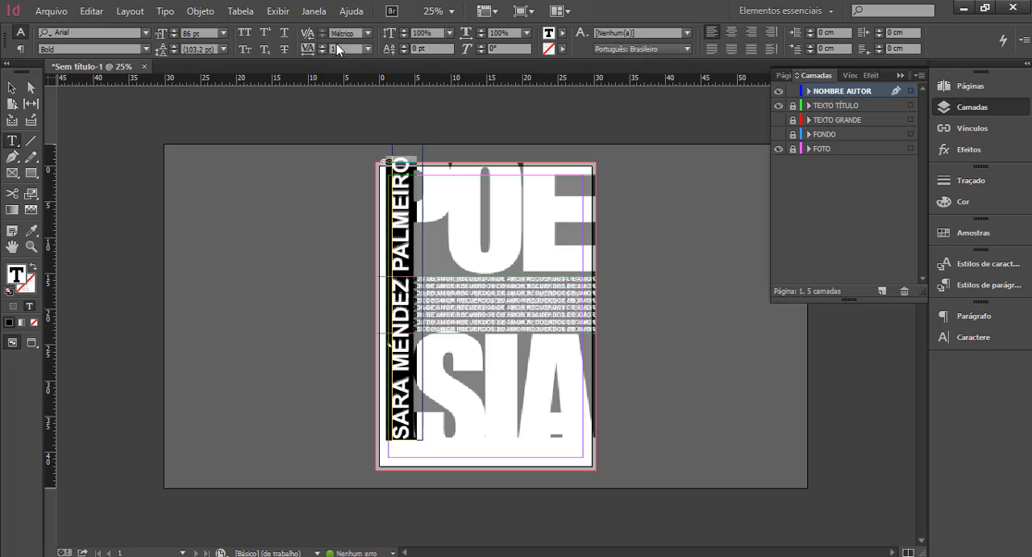
{"action": "left_click", "coordinate": [340, 49]}
{"action": "double_click", "coordinate": [340, 50]}
{"action": "left_click", "coordinate": [11, 87]}
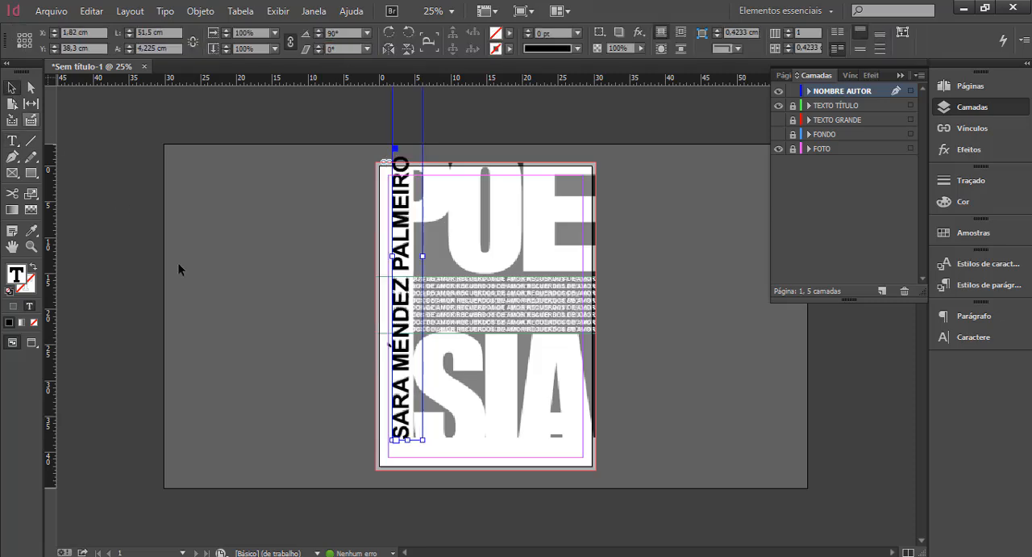
Examine the letter spacing of the vertical author name against the reference from the first name up to the last surname.
{"action": "left_click", "coordinate": [30, 247]}
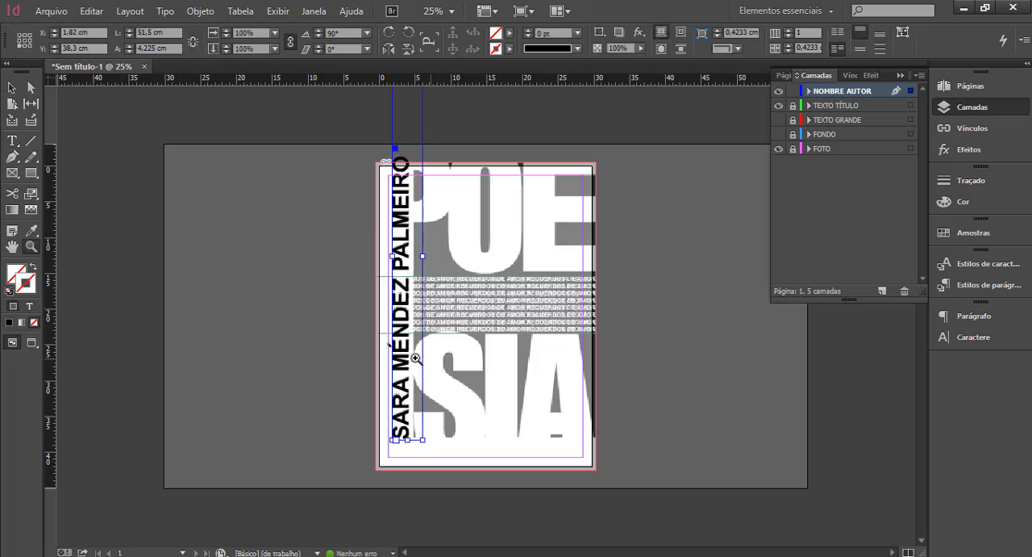
{"action": "left_click", "coordinate": [431, 392]}
{"action": "left_click", "coordinate": [484, 362]}
{"action": "left_click", "coordinate": [503, 359]}
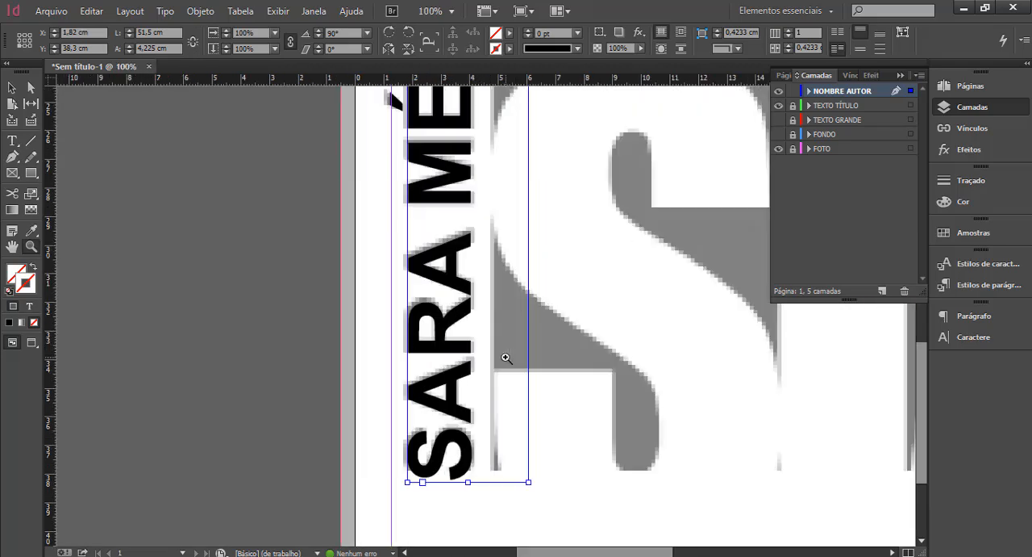
{"action": "scroll", "coordinate": [484, 214], "scroll_direction": "up", "scroll_amount": 3}
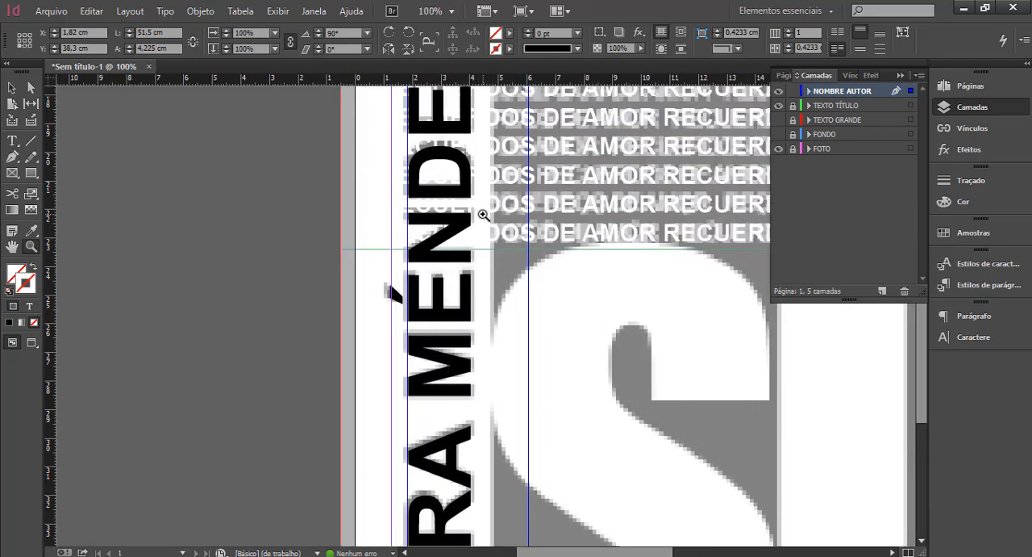
{"action": "scroll", "coordinate": [482, 218], "scroll_direction": "up", "scroll_amount": 2}
{"action": "scroll", "coordinate": [478, 256], "scroll_direction": "up", "scroll_amount": 1}
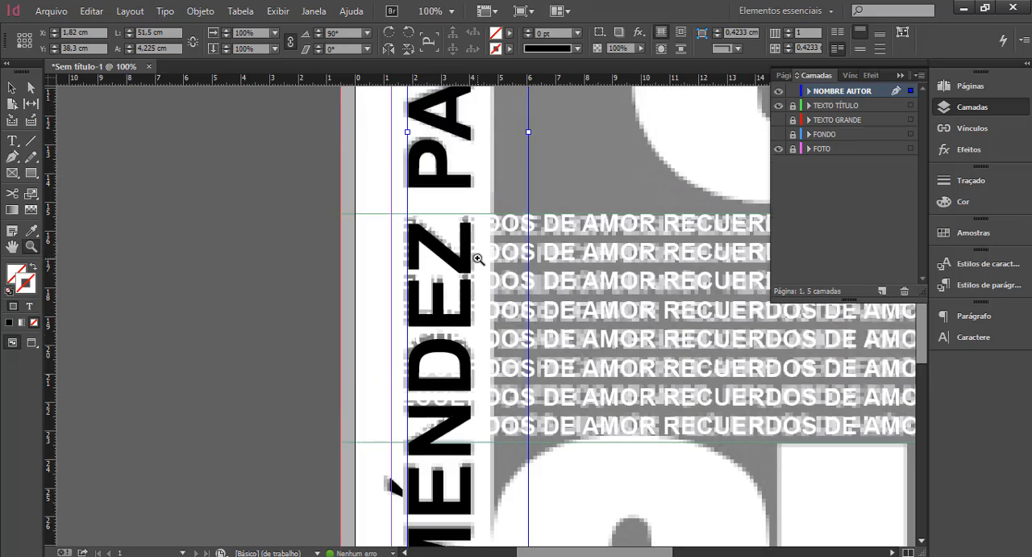
{"action": "scroll", "coordinate": [478, 258], "scroll_direction": "up", "scroll_amount": 1}
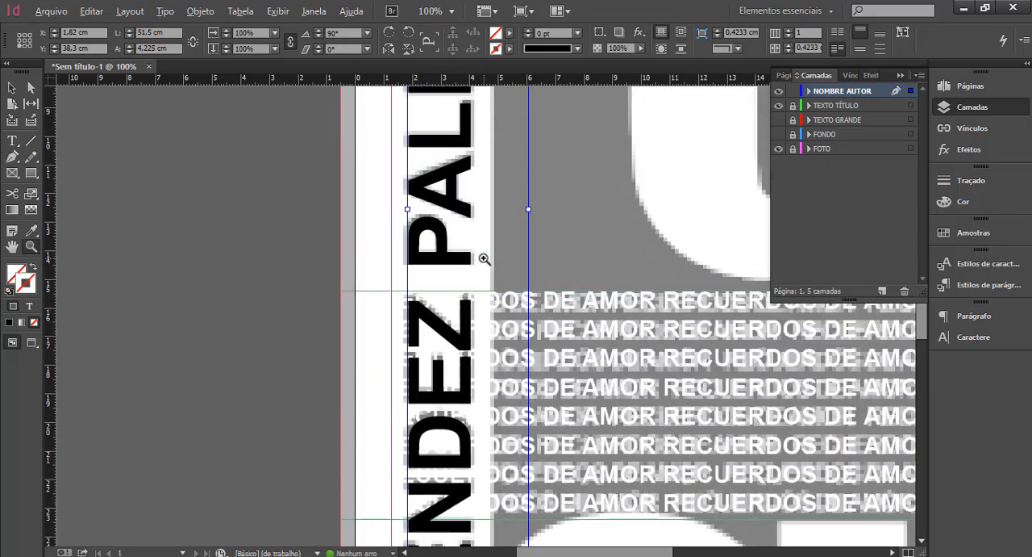
{"action": "left_click", "coordinate": [481, 260], "text": "alt"}
{"action": "left_click", "coordinate": [485, 259], "text": "alt"}
{"action": "left_click", "coordinate": [528, 279], "text": "alt"}
{"action": "left_click", "coordinate": [520, 284], "text": "alt"}
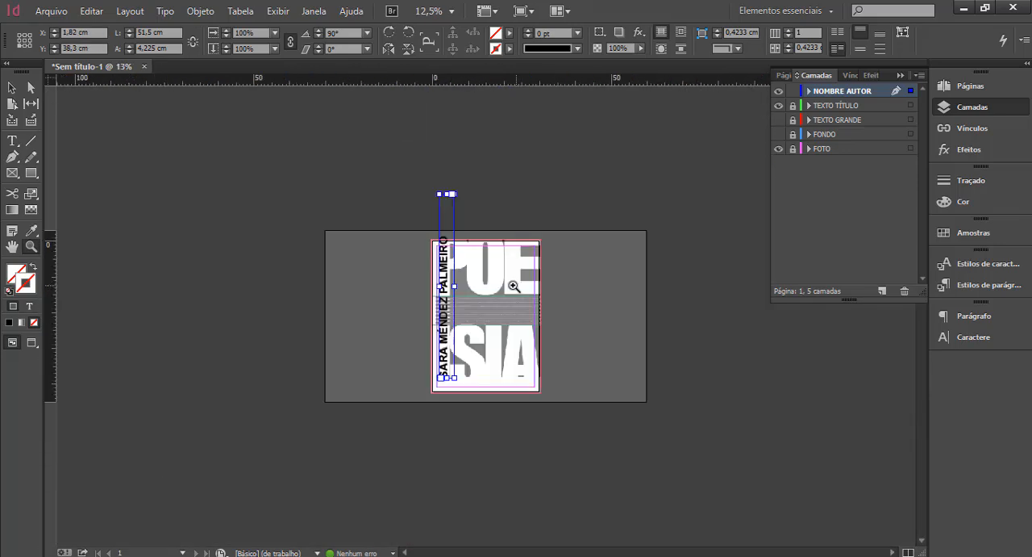
Shorten the vertical author name frame to a length of 40.55 cm.
{"action": "left_click", "coordinate": [507, 305]}
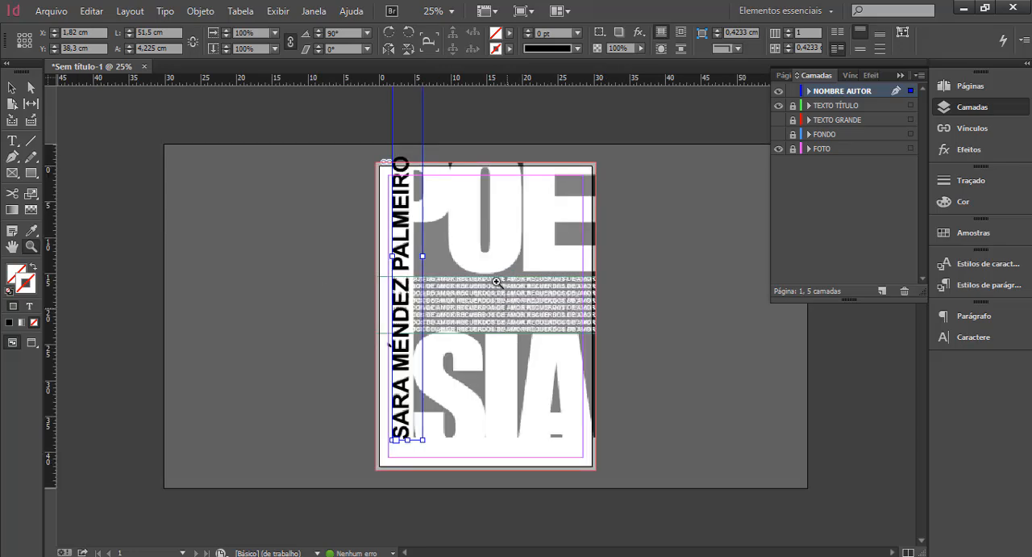
{"action": "left_click", "coordinate": [451, 254], "text": "alt"}
{"action": "left_click", "coordinate": [13, 88]}
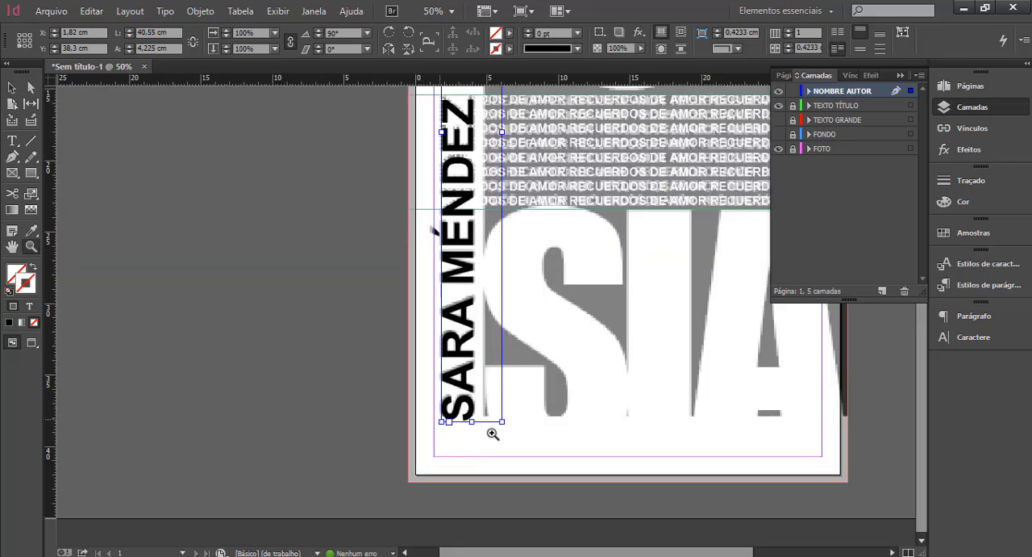
Deselect the vertical author name frame and make the TEXTO GRANDE and FONDO layers visible.
{"action": "left_click", "coordinate": [492, 432]}
{"action": "left_click", "coordinate": [481, 399]}
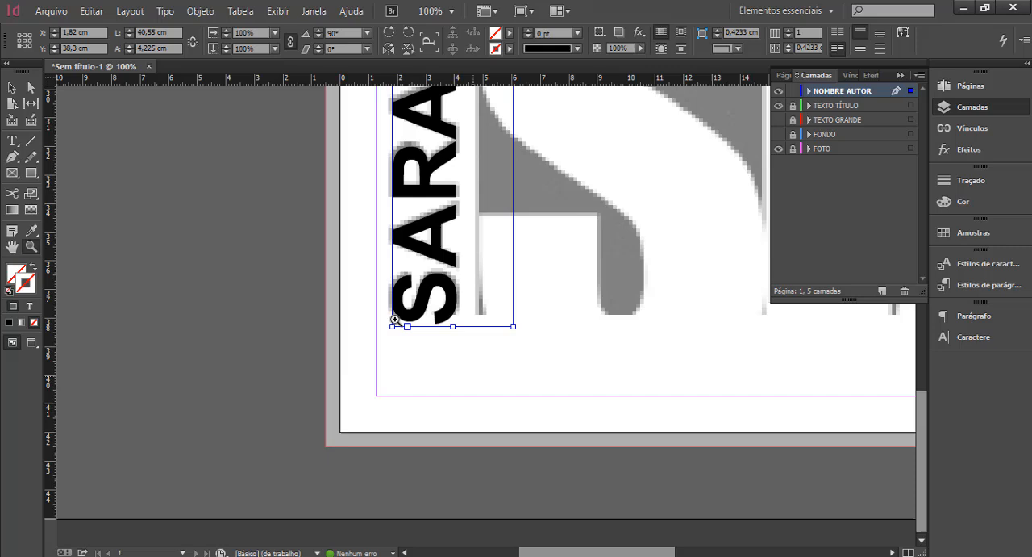
{"action": "left_click", "coordinate": [13, 88]}
{"action": "left_click", "coordinate": [156, 257]}
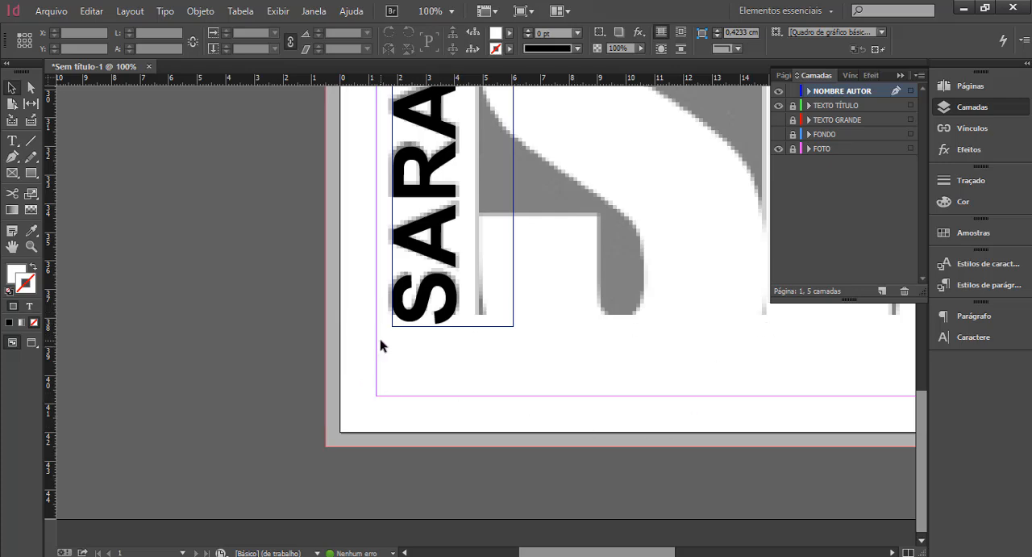
{"action": "double_click", "coordinate": [12, 247]}
{"action": "left_click", "coordinate": [13, 88]}
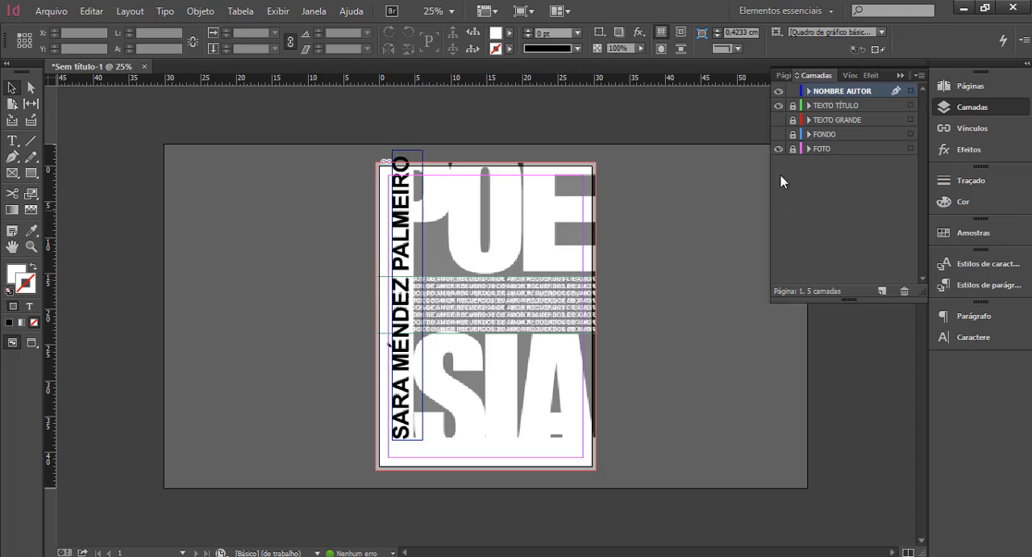
{"action": "left_click", "coordinate": [779, 120]}
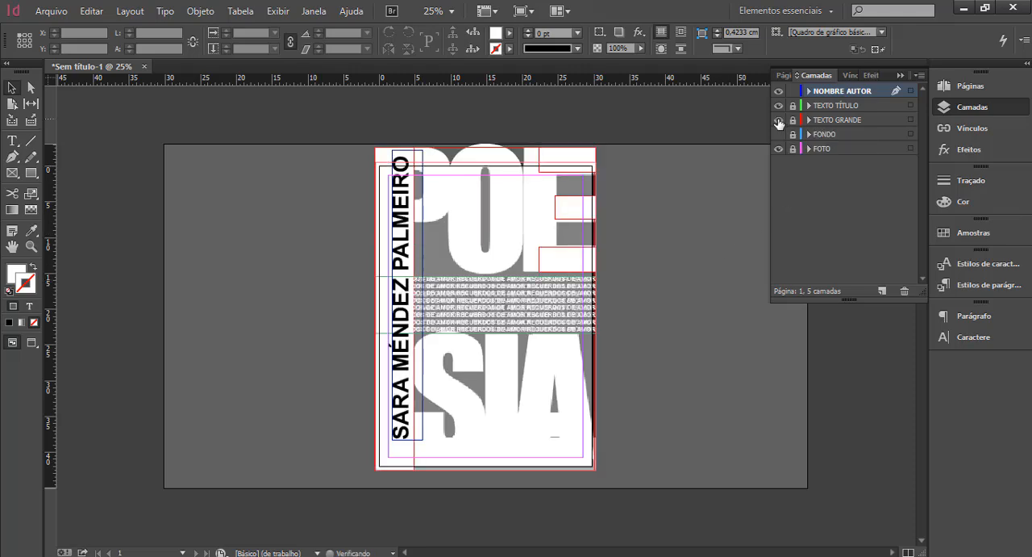
{"action": "left_click", "coordinate": [778, 134]}
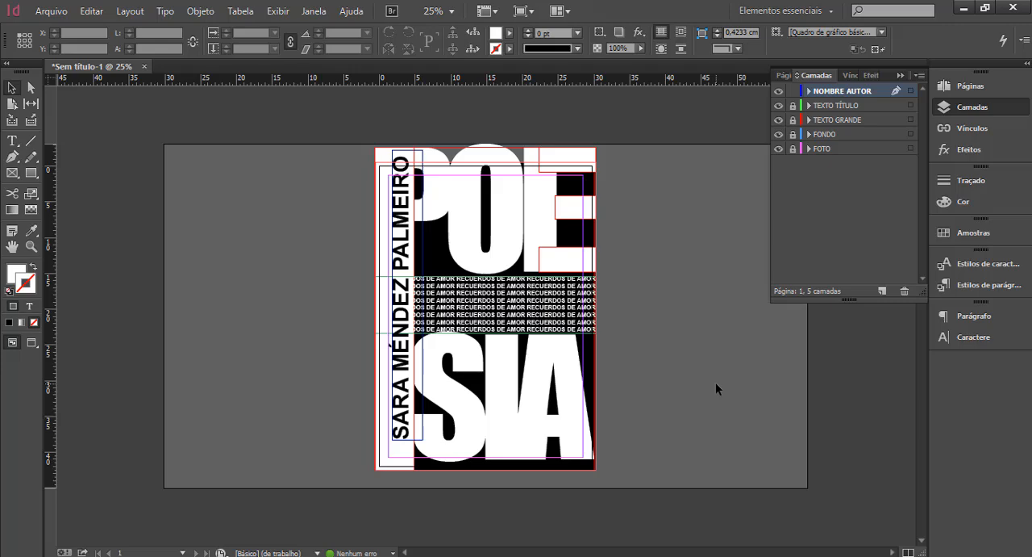
Create a new layer named FAJA LOGOS above the others and lock the NOMBRE AUTOR layer.
{"action": "left_click", "coordinate": [881, 290]}
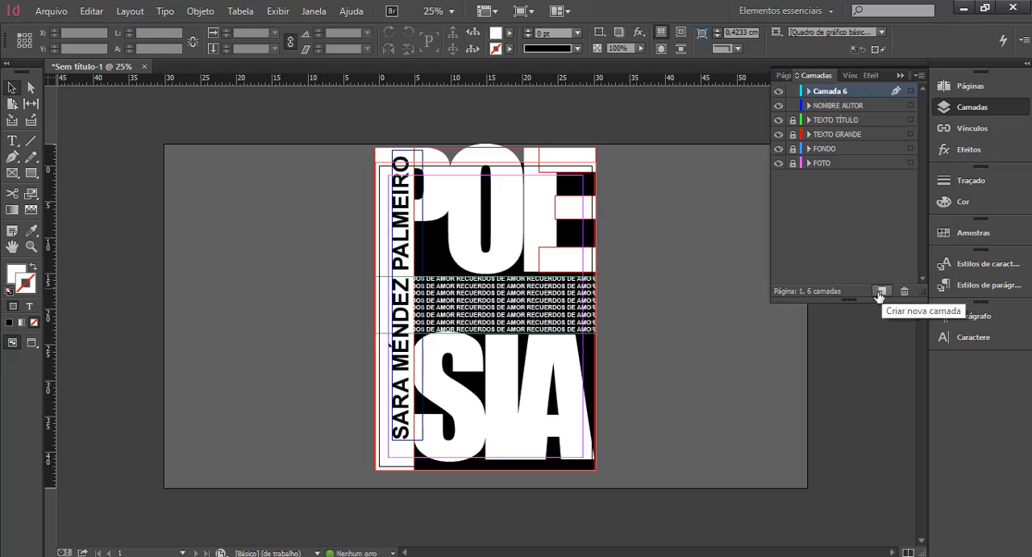
{"action": "double_click", "coordinate": [829, 92]}
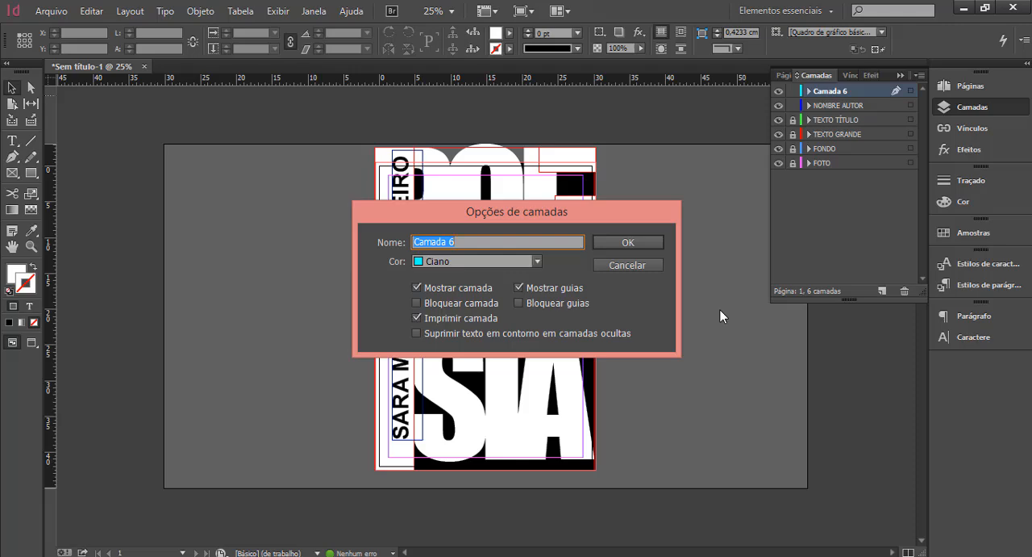
{"action": "type", "text": "FAJA LOGOS"}
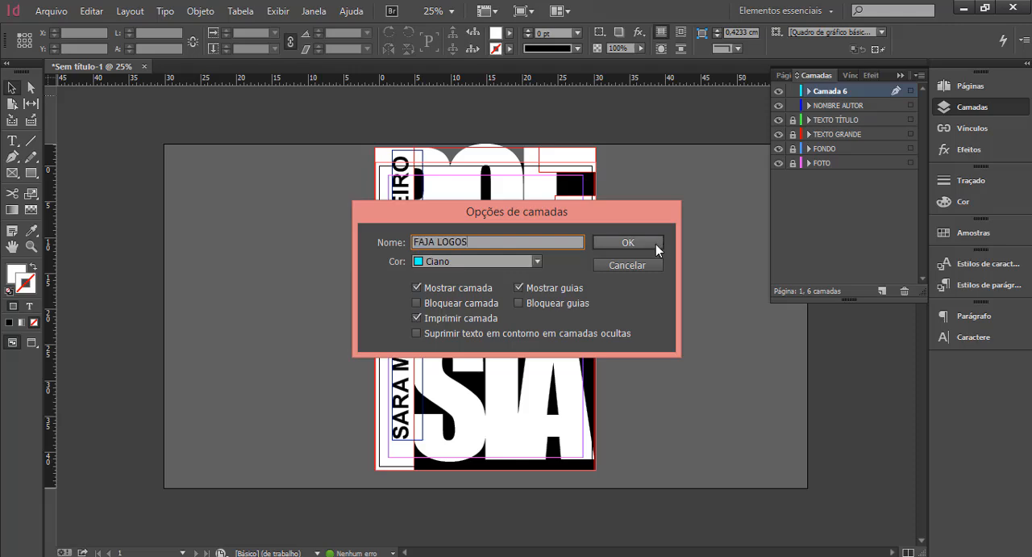
{"action": "left_click", "coordinate": [655, 244]}
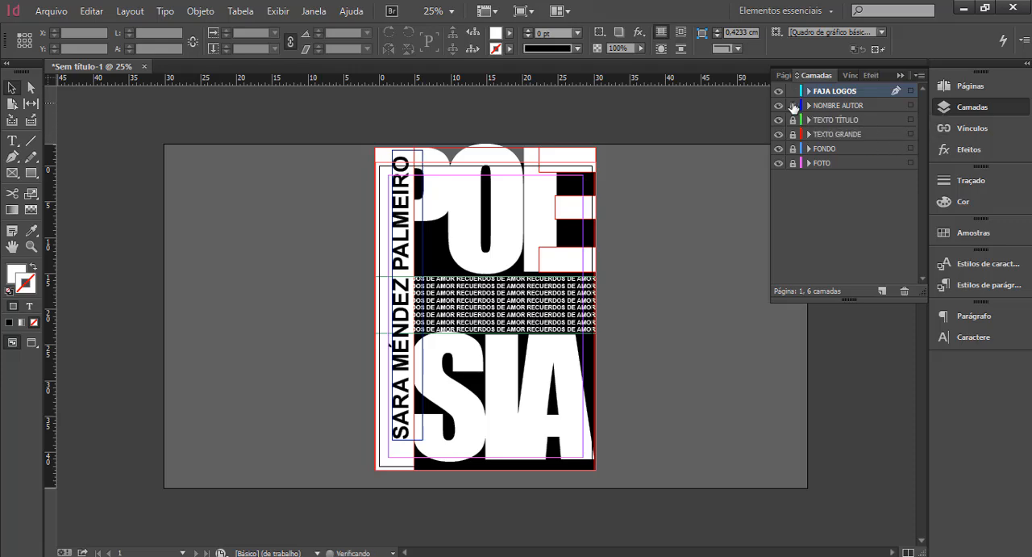
{"action": "left_click_drag", "start_coordinate": [795, 107], "coordinate": [792, 153]}
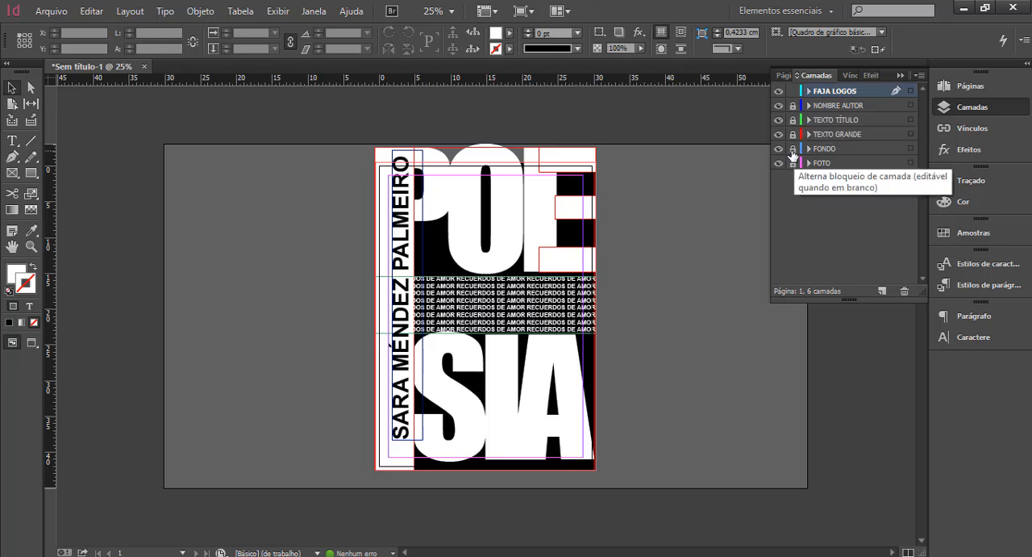
With the FONDO layer hidden, draw a white rectangle without stroke, 30.7 × 4.7 cm, across the poster's lower edge out to the bleed.
{"action": "left_click", "coordinate": [779, 150]}
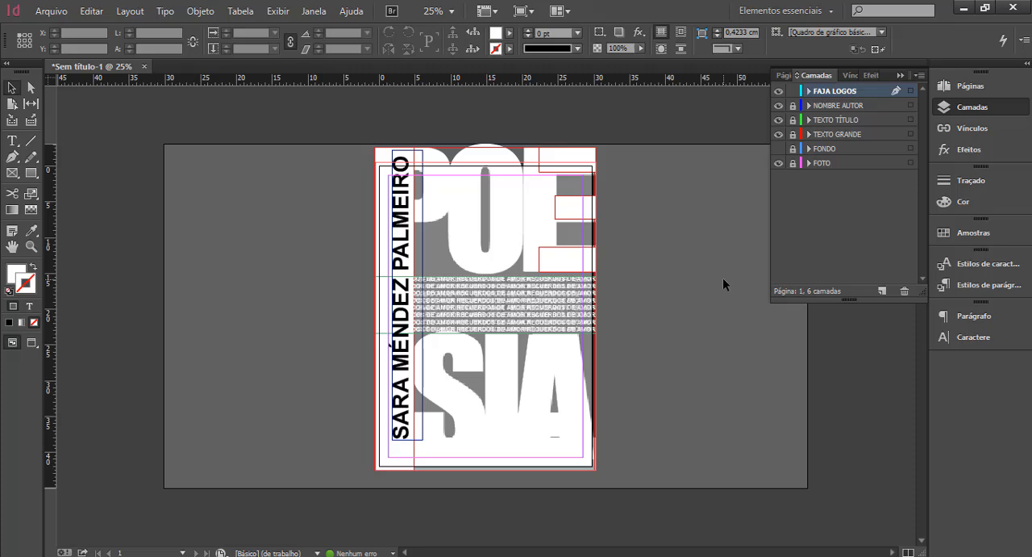
{"action": "key", "text": "z"}
{"action": "left_click", "coordinate": [513, 417]}
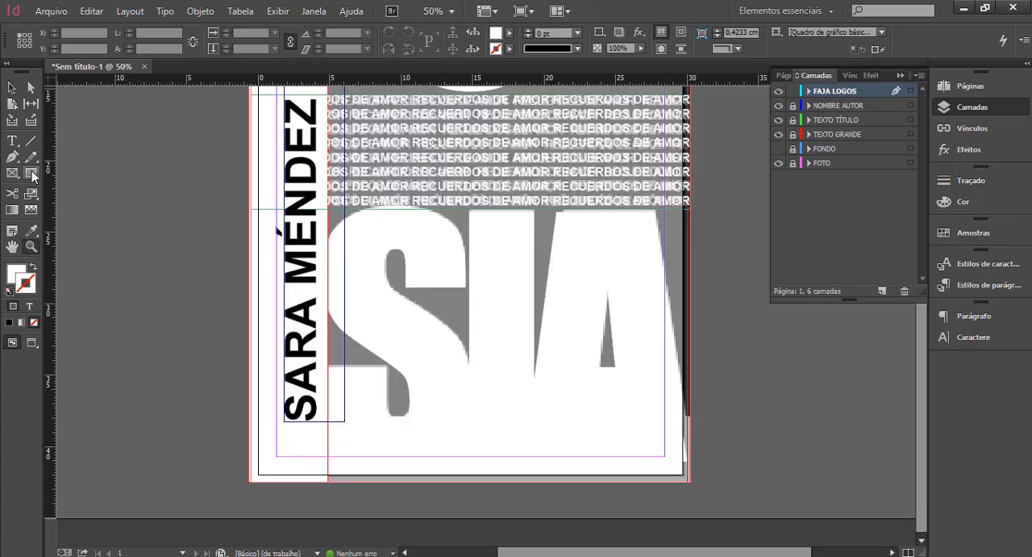
{"action": "left_click", "coordinate": [32, 176]}
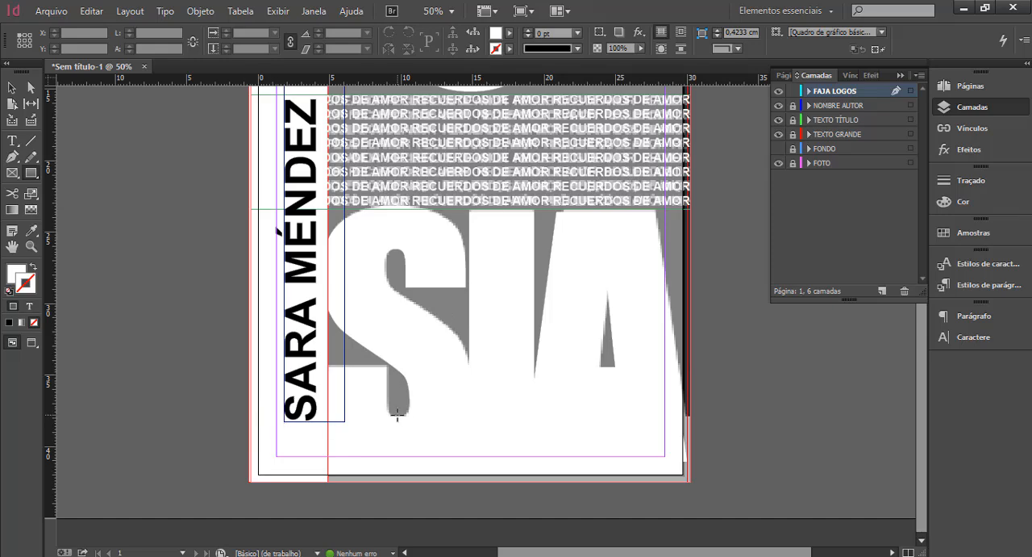
{"action": "mouse_move", "coordinate": [690, 416]}
{"action": "left_mouse_down"}
{"action": "mouse_move", "coordinate": [668, 479]}
{"action": "mouse_move", "coordinate": [251, 481]}
{"action": "left_mouse_up"}
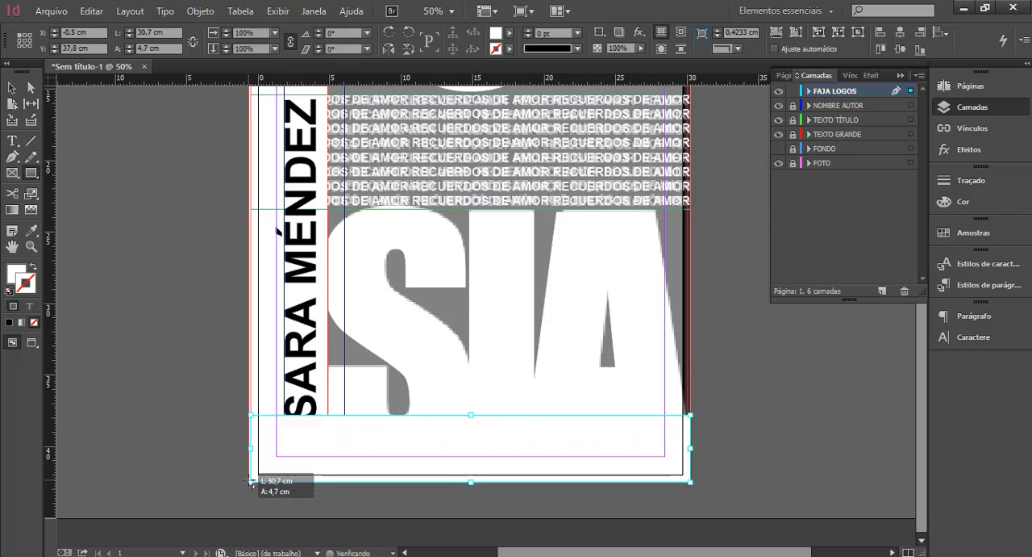
{"action": "left_click", "coordinate": [12, 87]}
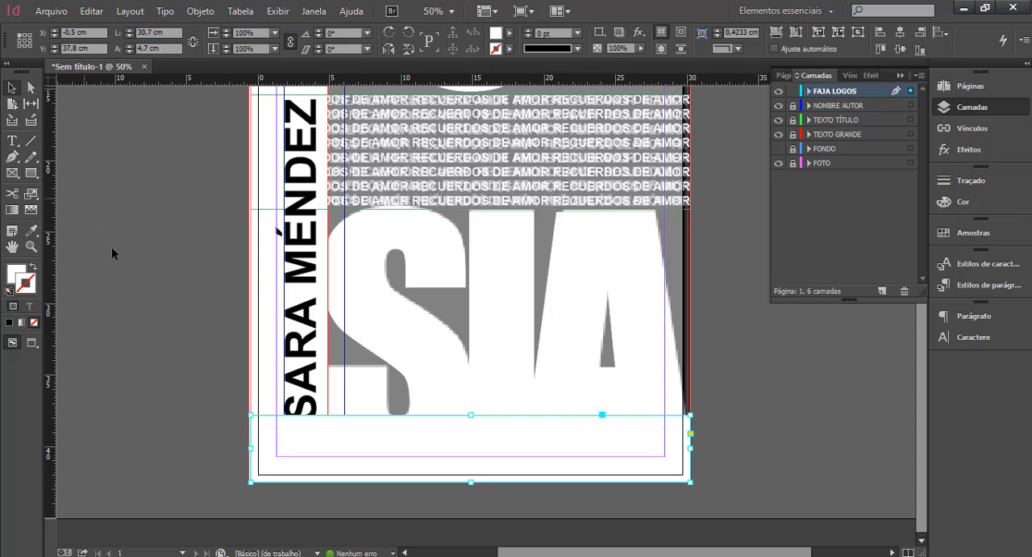
{"action": "left_click", "coordinate": [114, 252]}
Make the FONDO layer visible again for the whole poster.
{"action": "left_click", "coordinate": [31, 246]}
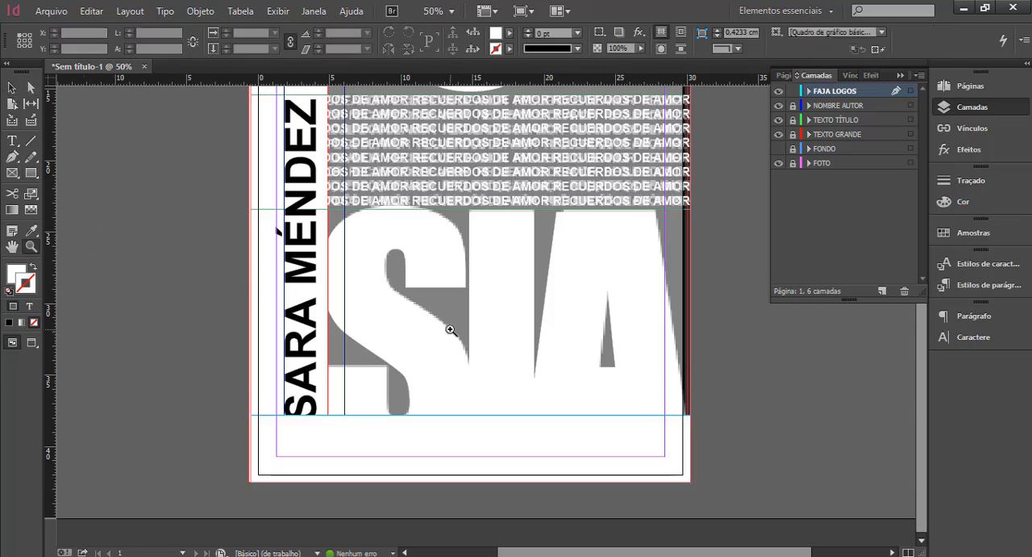
{"action": "left_click", "coordinate": [461, 325], "text": "ctrl+alt"}
{"action": "left_click", "coordinate": [780, 148]}
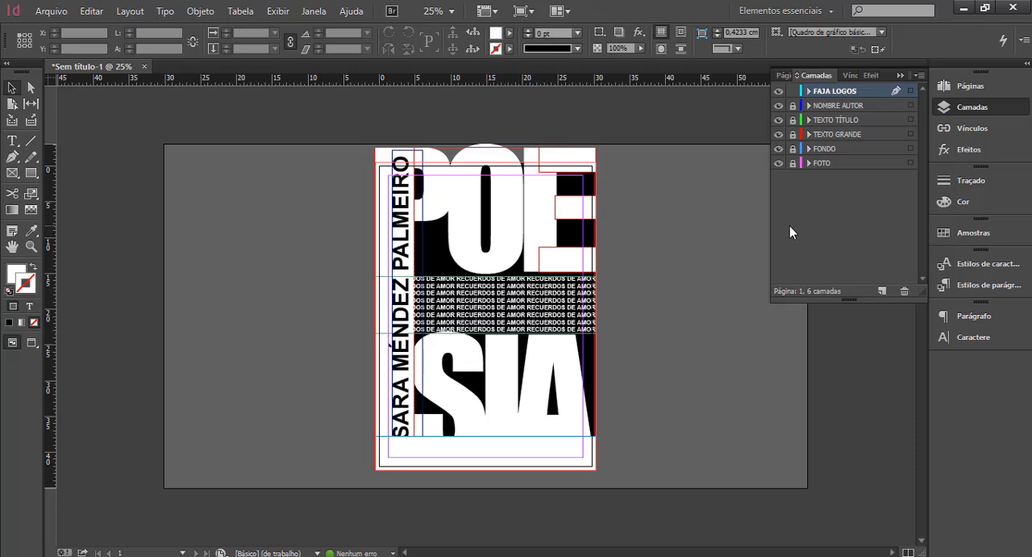
Unlock the NOMBRE AUTOR, TEXTO TÍTULO, TEXTO GRANDE and FONDO layers, and hide the FOTO layer while keeping it locked.
{"action": "left_click", "coordinate": [794, 149]}
{"action": "left_click", "coordinate": [794, 133]}
{"action": "left_click", "coordinate": [793, 119]}
{"action": "left_click", "coordinate": [793, 106]}
{"action": "left_click", "coordinate": [793, 163]}
{"action": "left_click", "coordinate": [836, 163]}
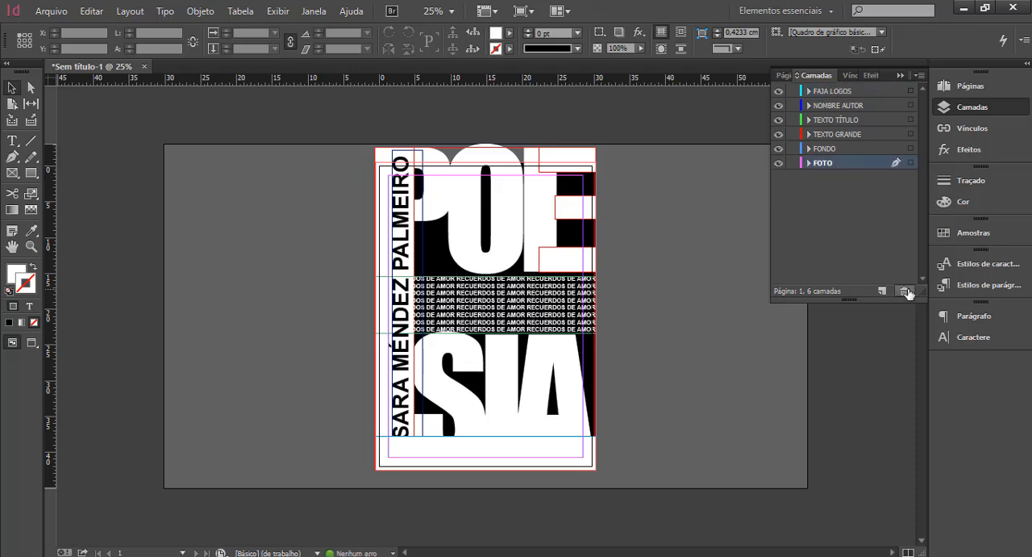
{"action": "left_click", "coordinate": [793, 163]}
{"action": "left_click", "coordinate": [778, 163]}
Check the poster with overprint preview and the Preview screen mode, and return to the normal editing view.
{"action": "left_click", "coordinate": [282, 10]}
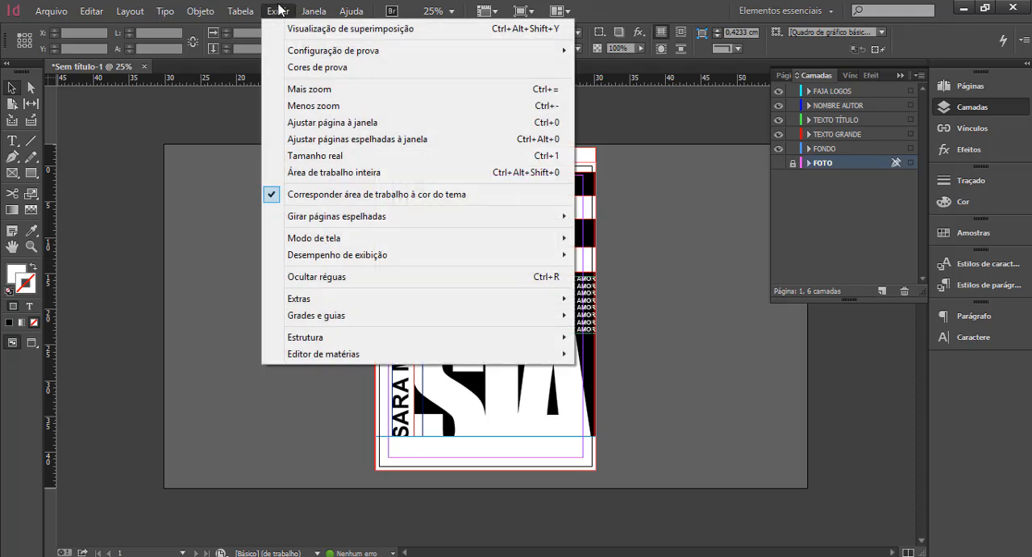
{"action": "left_click", "coordinate": [277, 11]}
{"action": "left_click", "coordinate": [293, 28]}
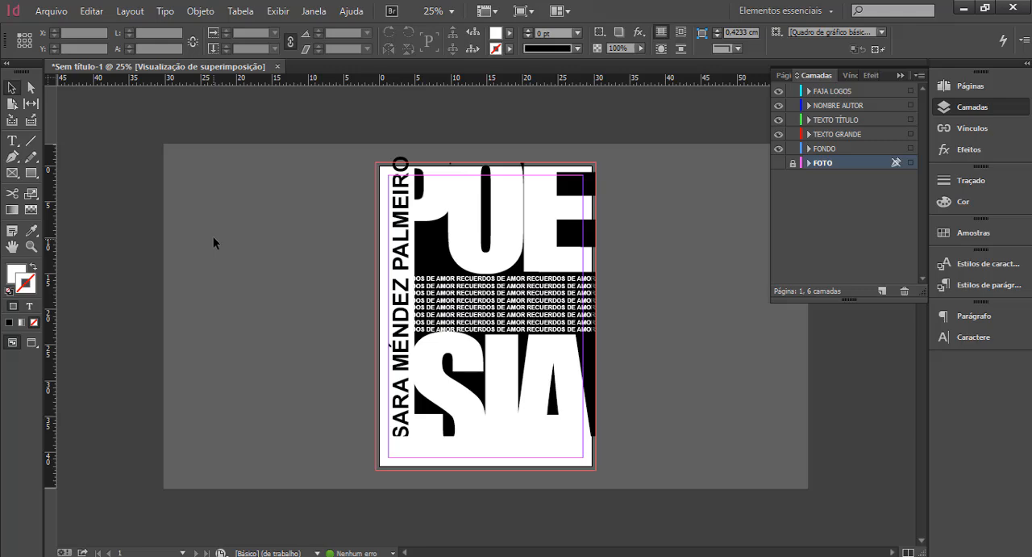
{"action": "key", "text": "ctrl+0"}
{"action": "left_click", "coordinate": [279, 11]}
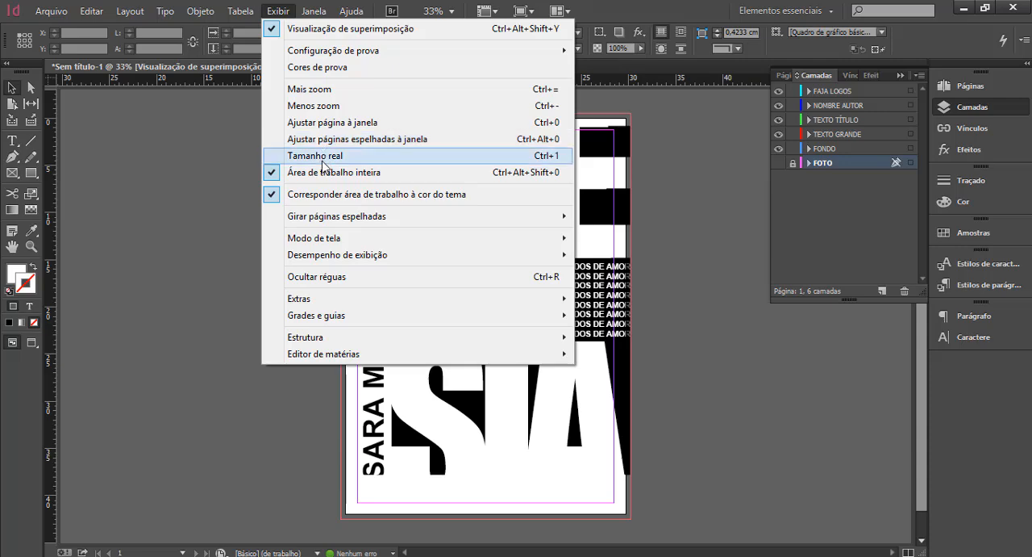
{"action": "mouse_move", "coordinate": [329, 249]}
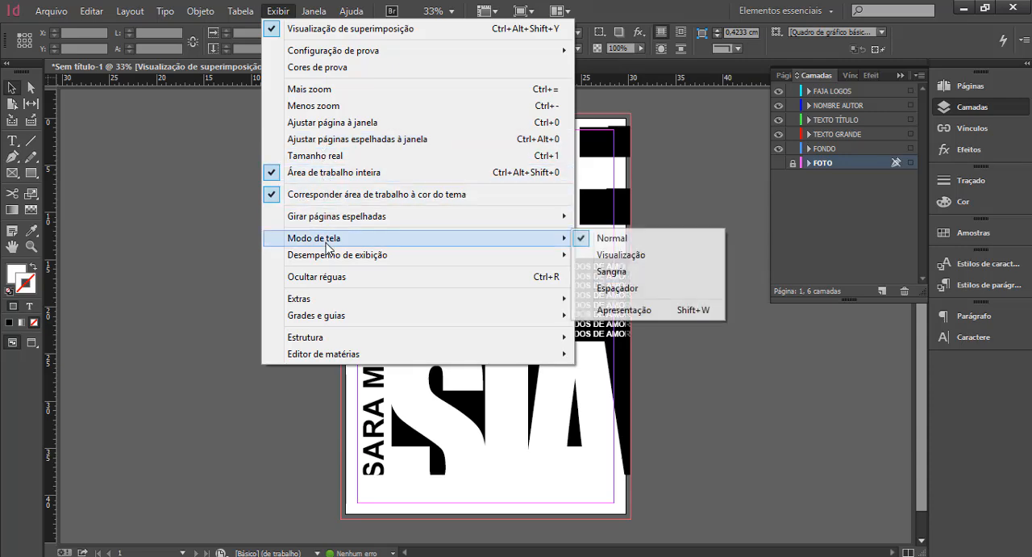
{"action": "left_click", "coordinate": [644, 258]}
{"action": "key", "text": "ctrl+minus"}
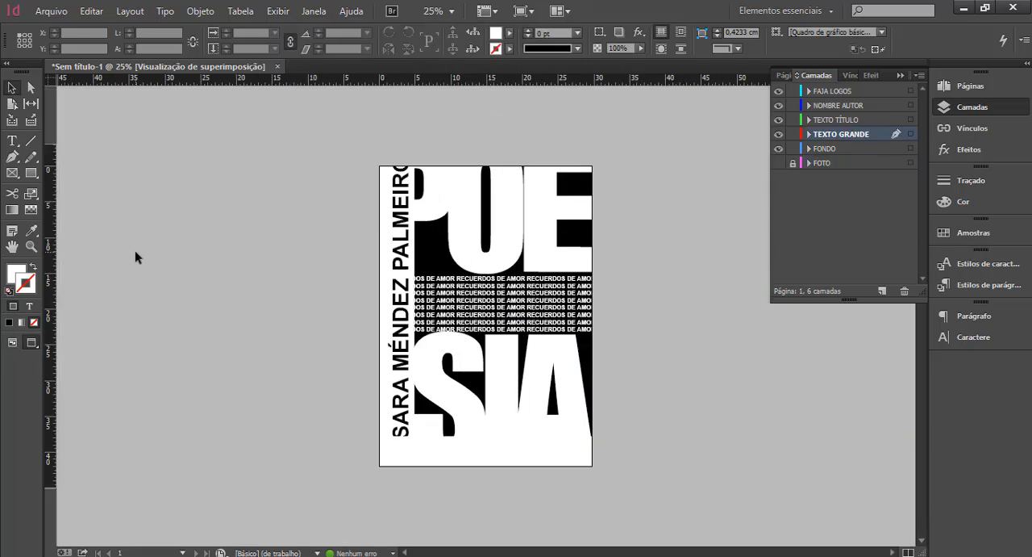
{"action": "key", "text": "w"}
{"action": "key", "text": "ctrl+equal"}
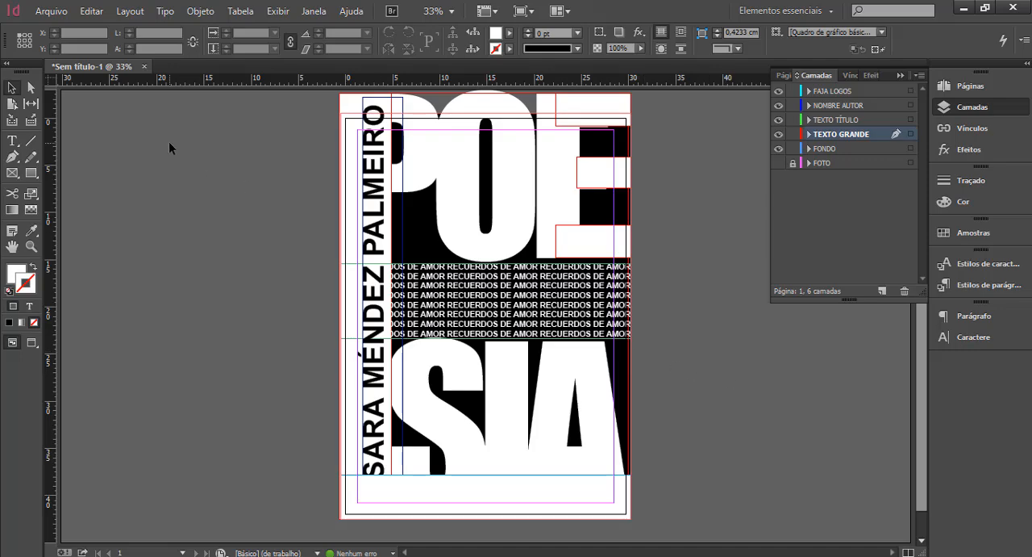
Turn on overprint preview and view the poster first in Preview screen mode and in Bleed mode.
{"action": "left_click", "coordinate": [277, 11]}
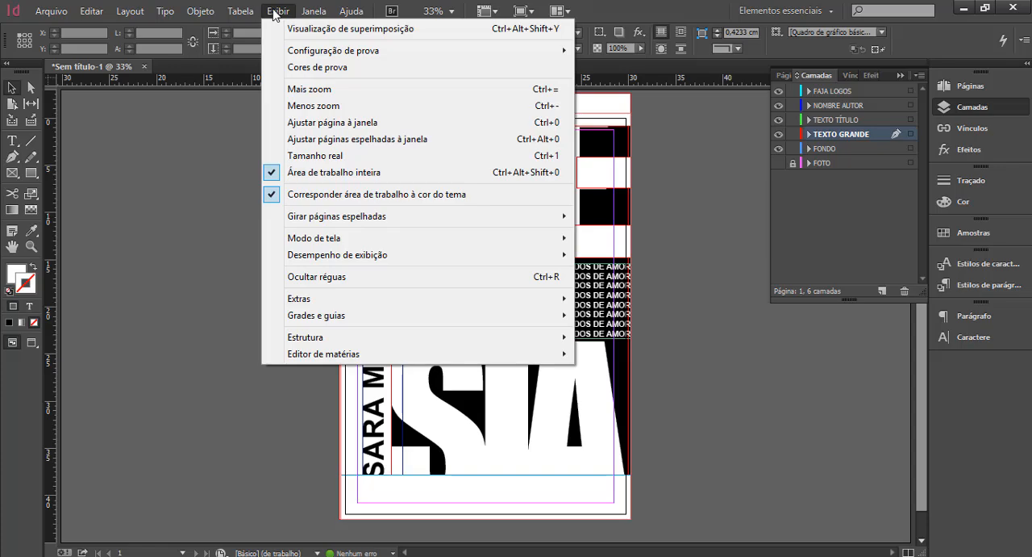
{"action": "left_click", "coordinate": [311, 32]}
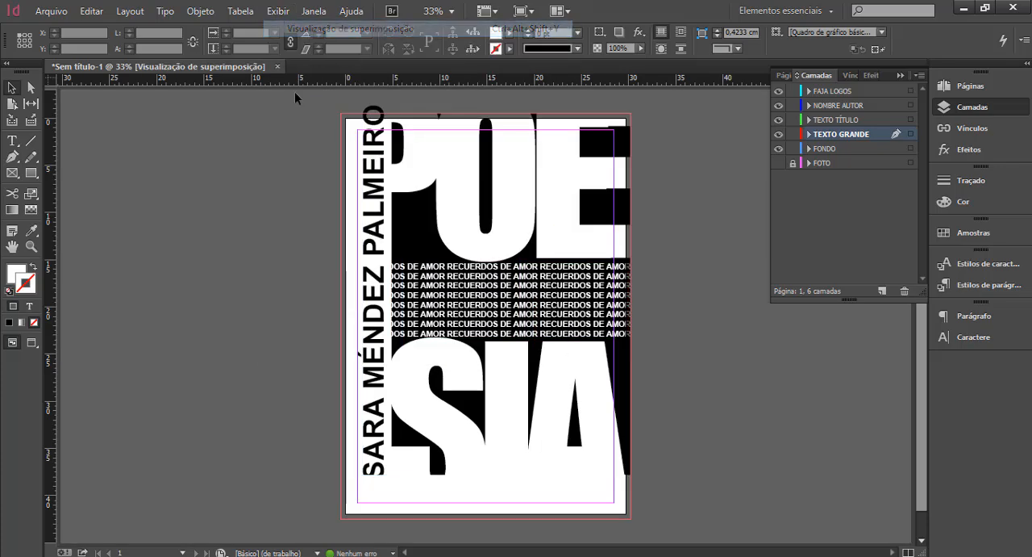
{"action": "left_click", "coordinate": [278, 11]}
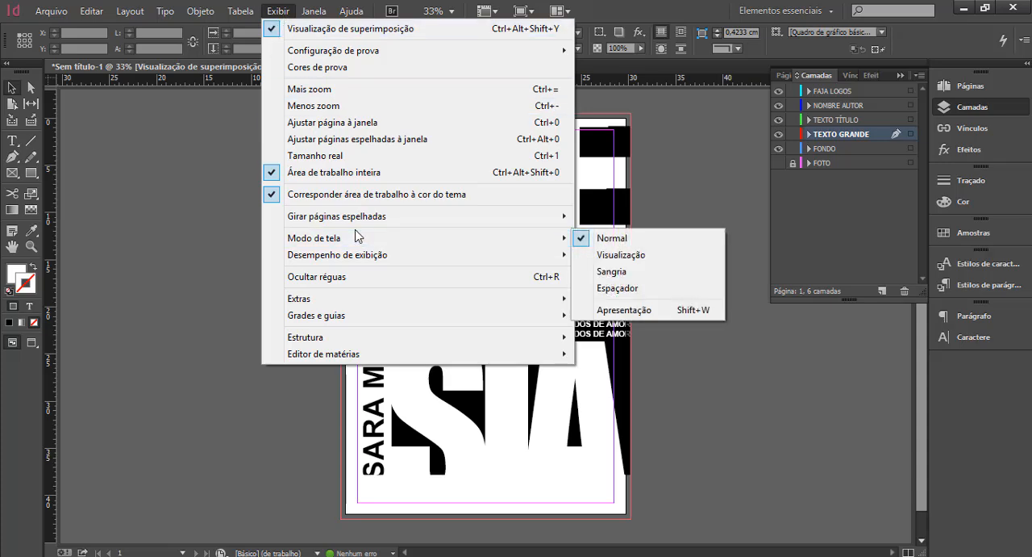
{"action": "mouse_move", "coordinate": [351, 240]}
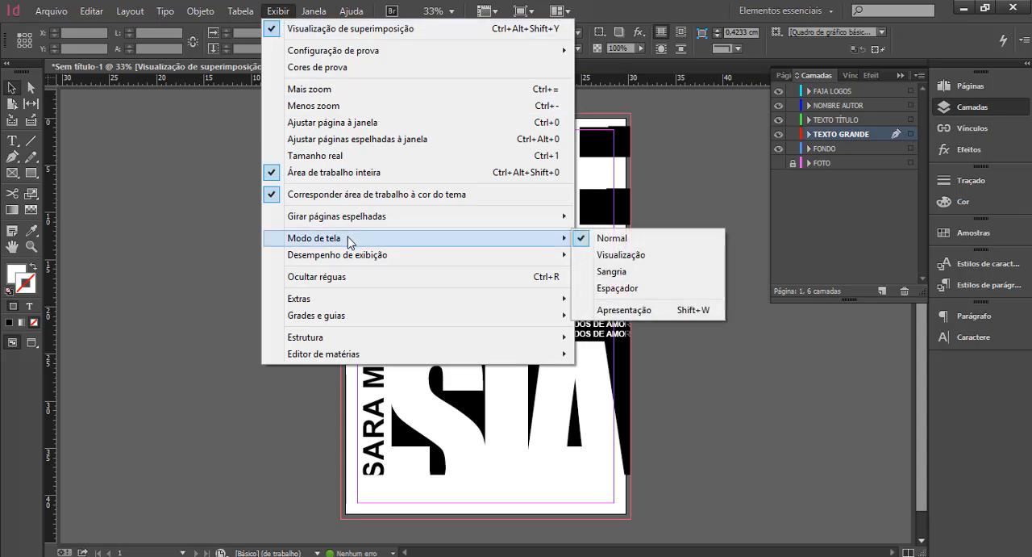
{"action": "left_click", "coordinate": [639, 256]}
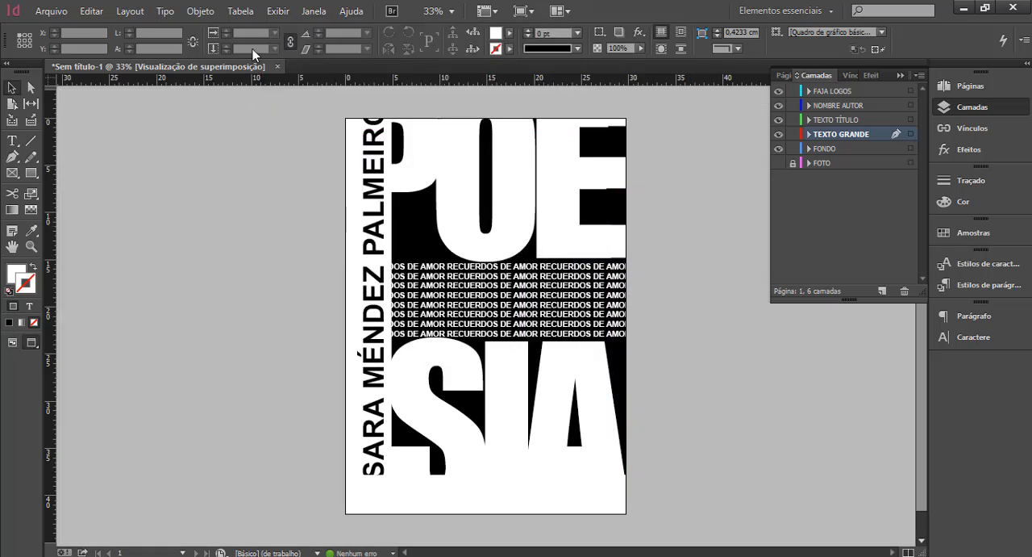
{"action": "left_click", "coordinate": [278, 11]}
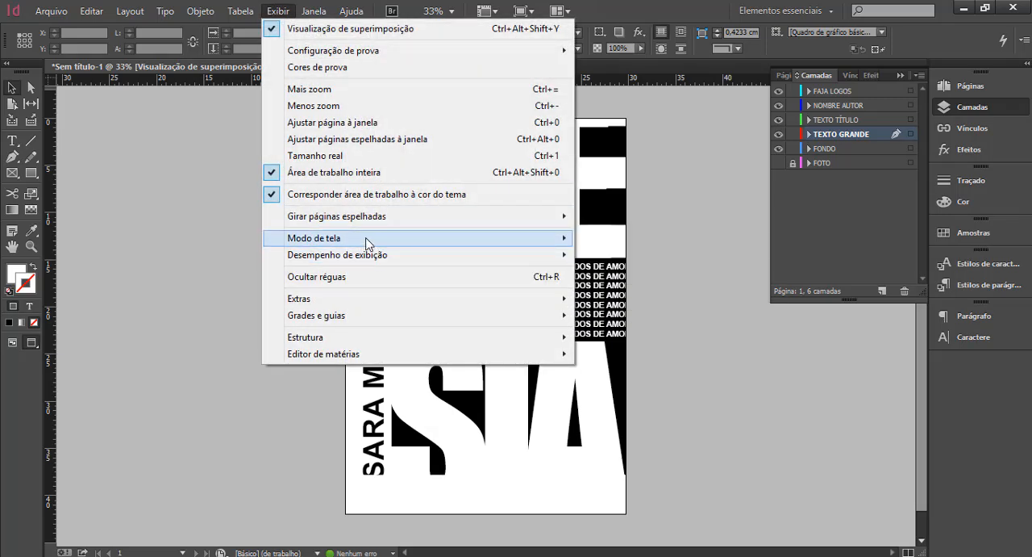
{"action": "mouse_move", "coordinate": [369, 240]}
{"action": "left_click", "coordinate": [646, 274]}
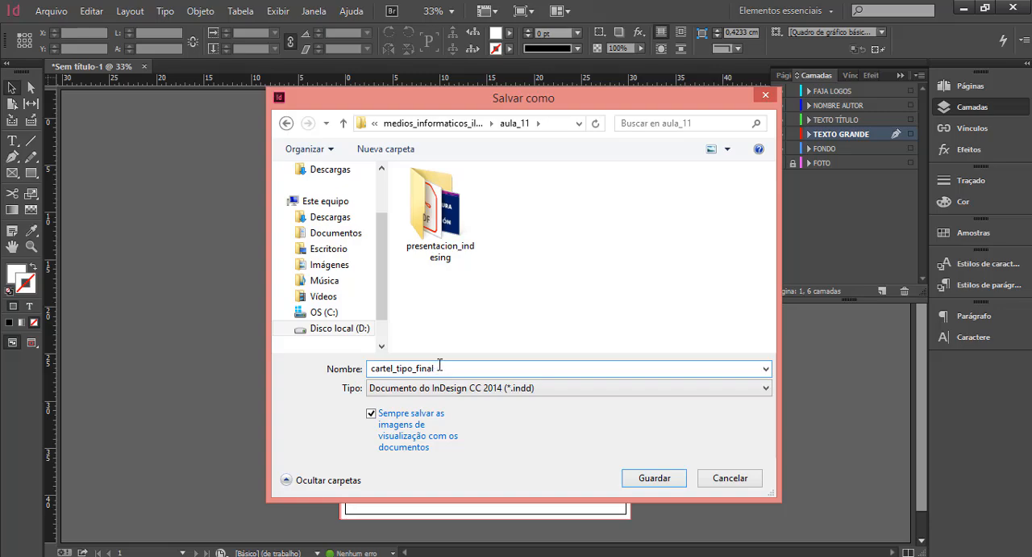
Save the poster as an InDesign CC 2014 document named cartel_tipo_final in the aula_11 folder.
{"action": "left_click", "coordinate": [655, 476]}
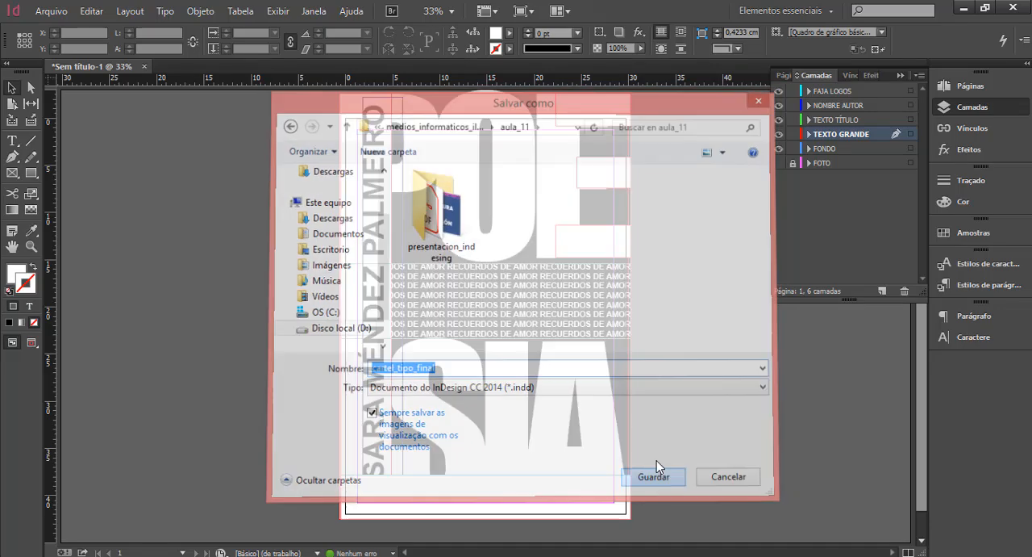